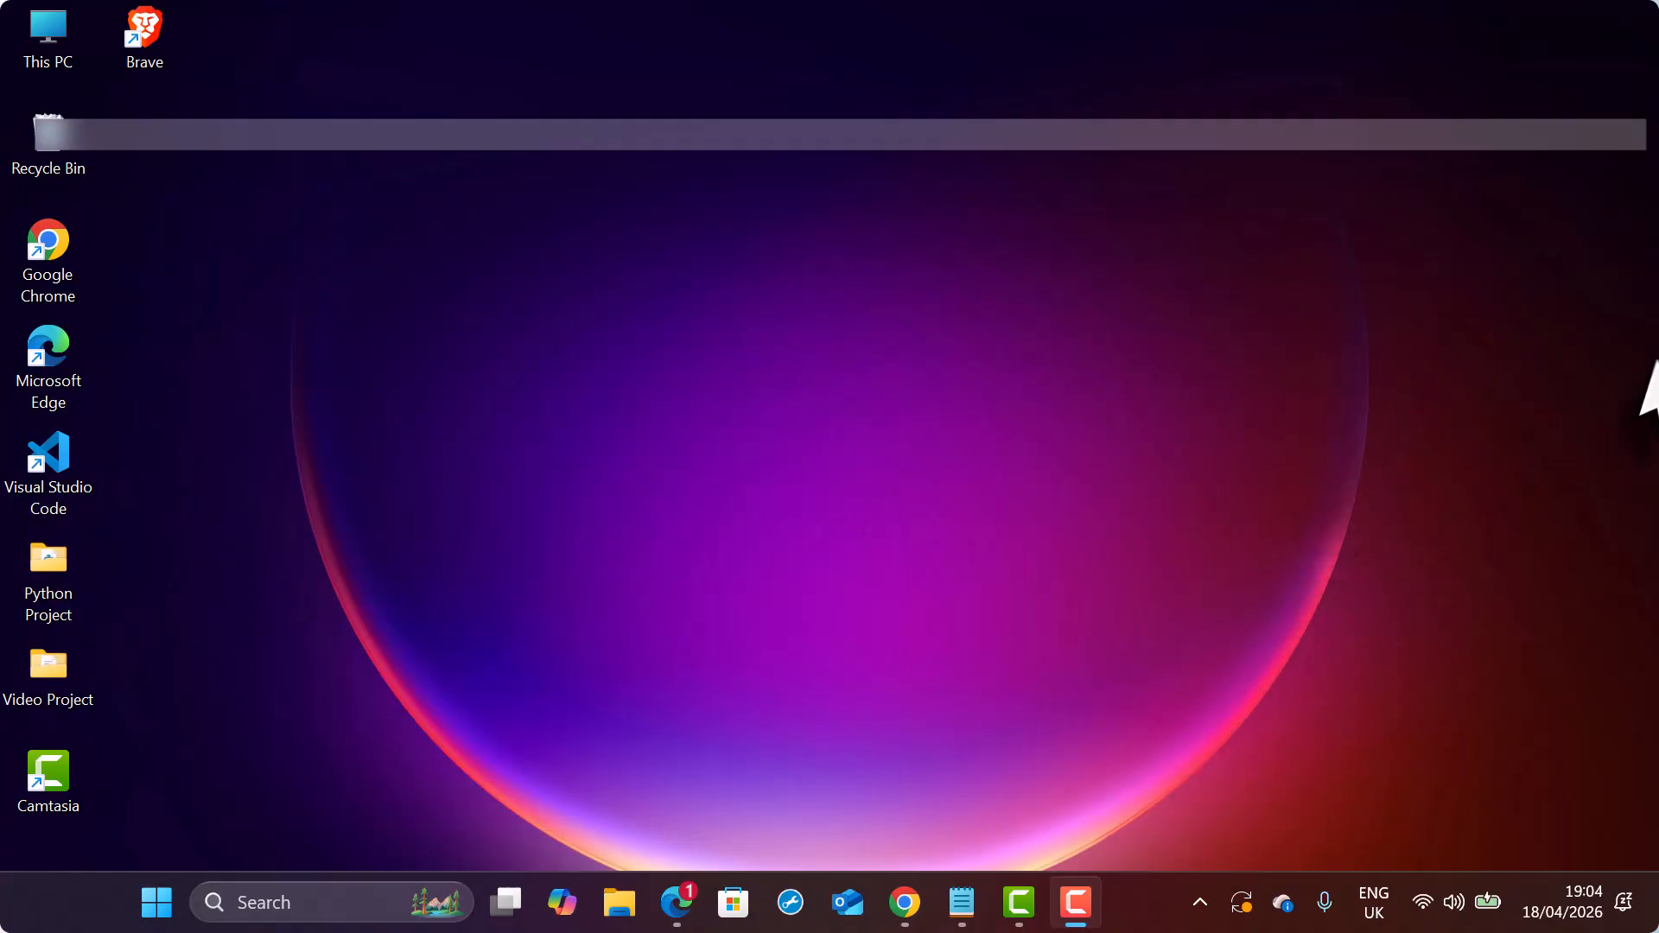
Switch to Chrome and load solveinweb.com/ads.txt to check whether the file exists on the site.
left_click(904, 902)
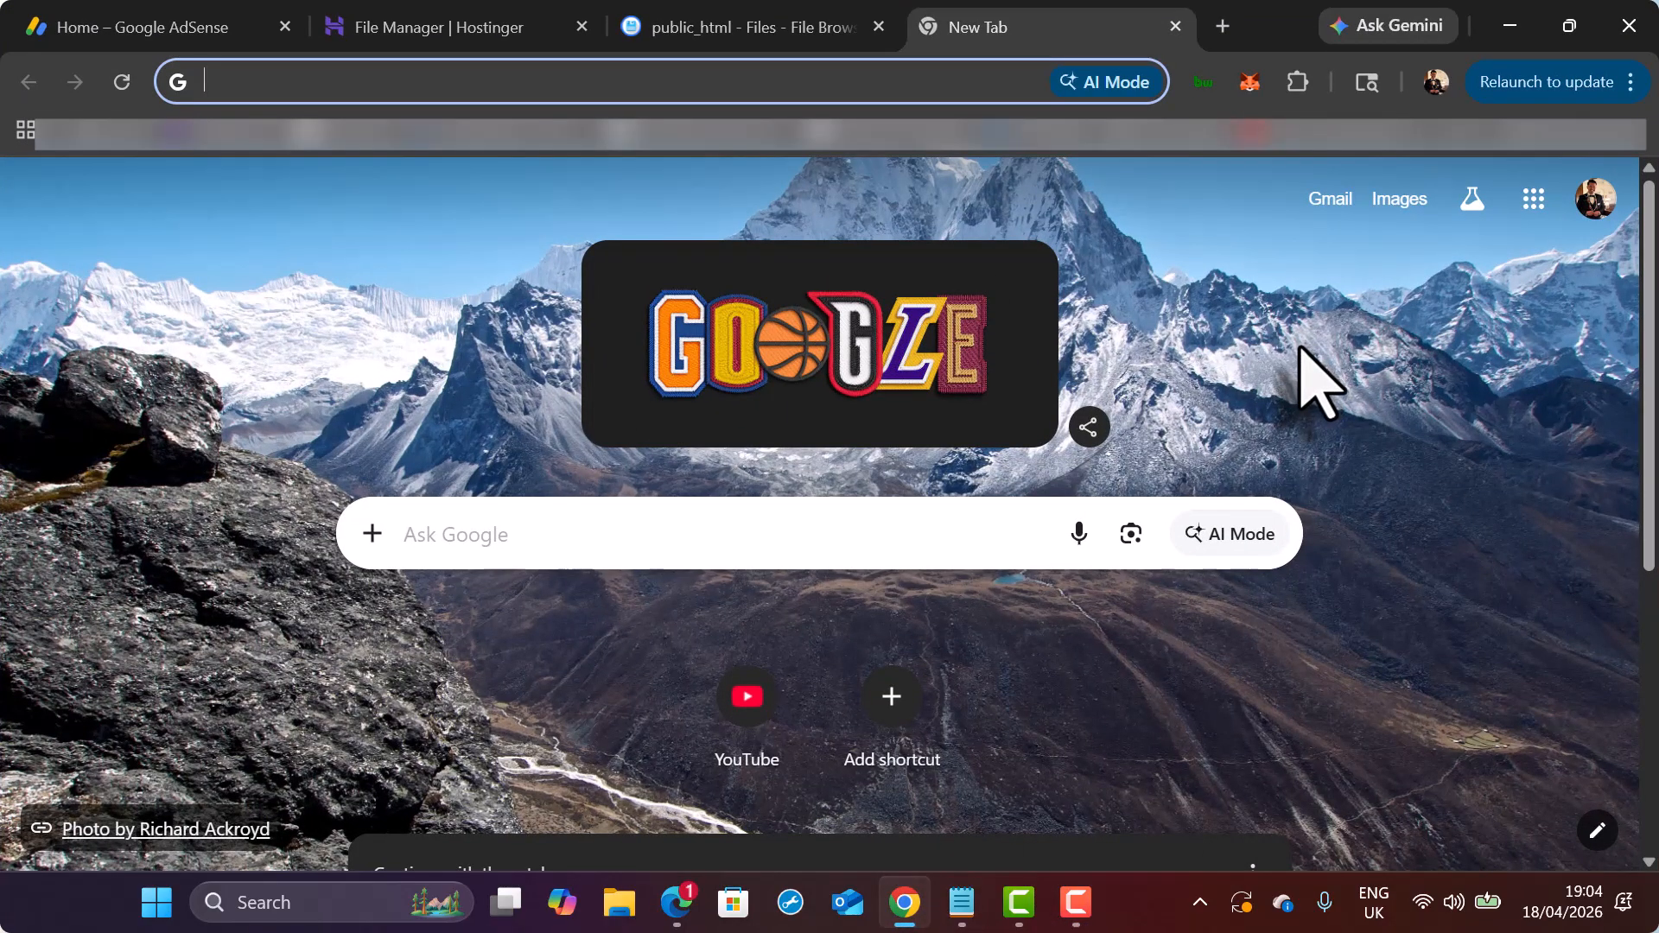
left_click(404, 82)
type("solveinweb.com/wp-admin")
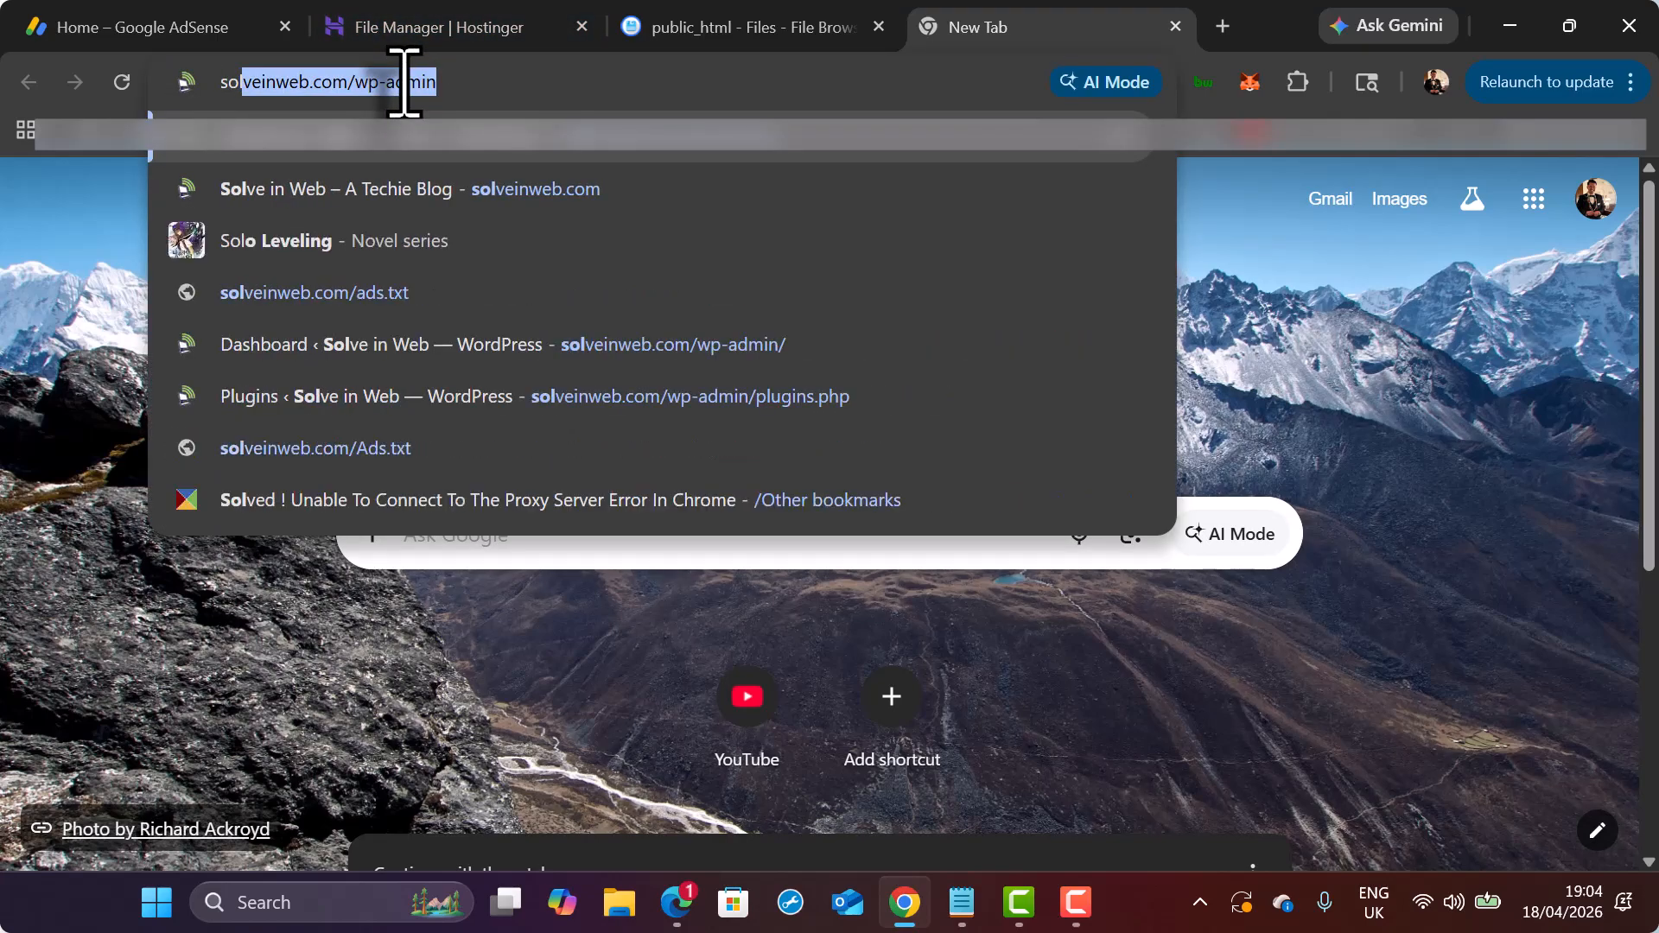
key("Right")
key("BackSpace")
key("BackSpace")
key("BackSpace")
key("BackSpace")
key("BackSpace")
key("BackSpace")
key("BackSpace")
key("BackSpace")
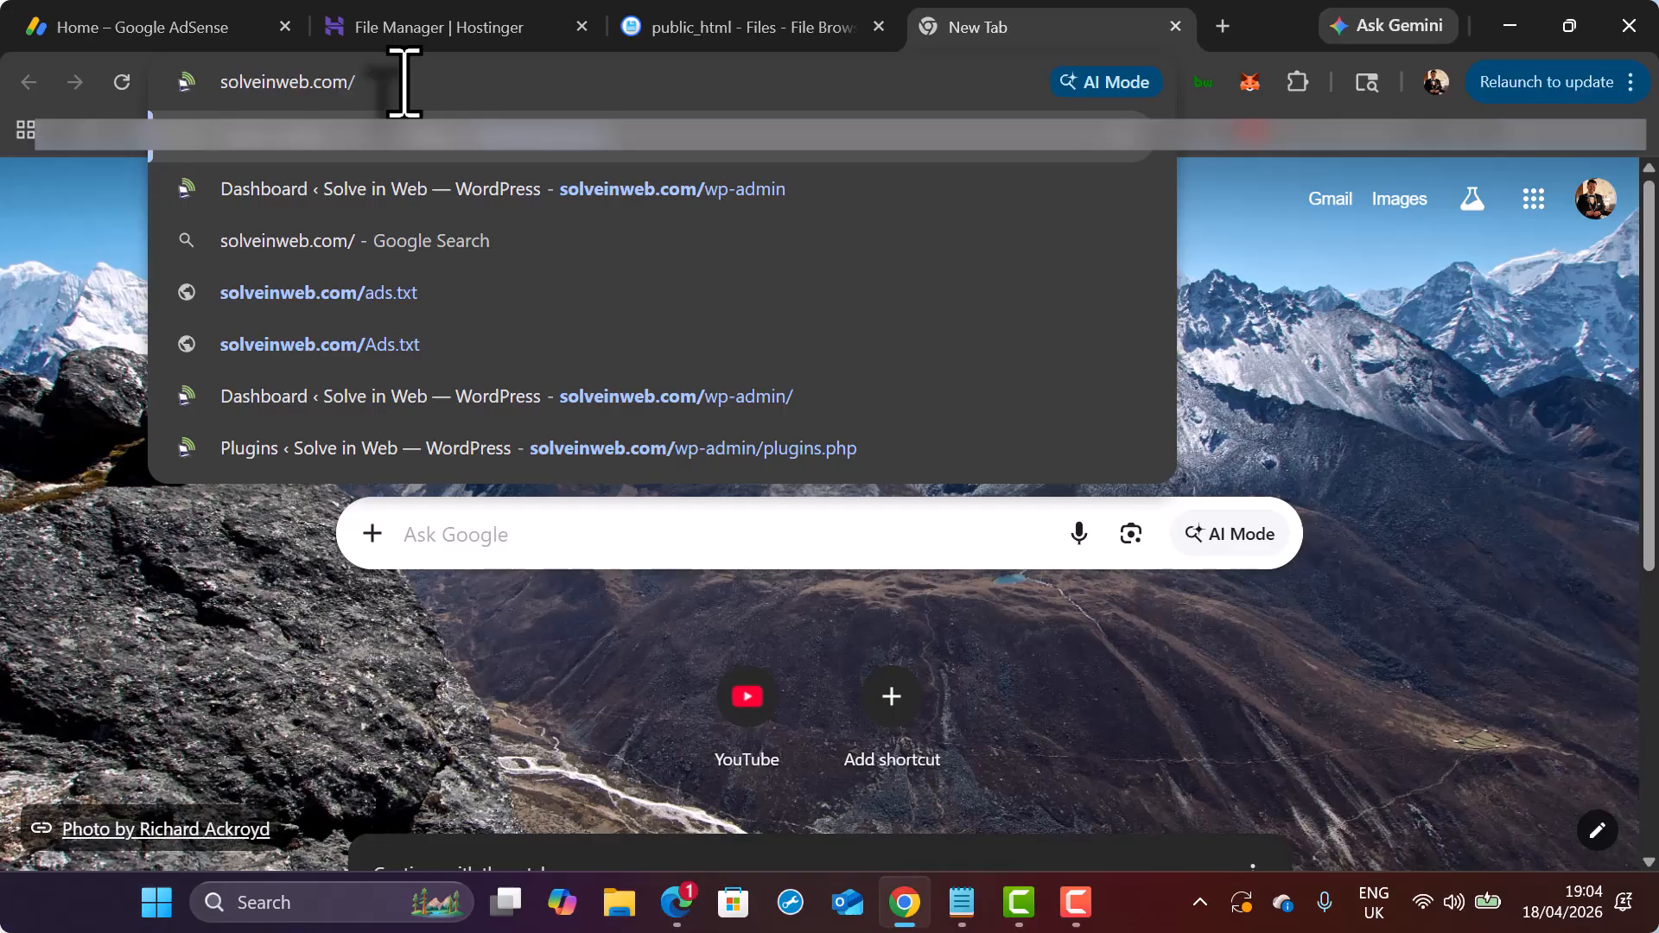
type("ads")
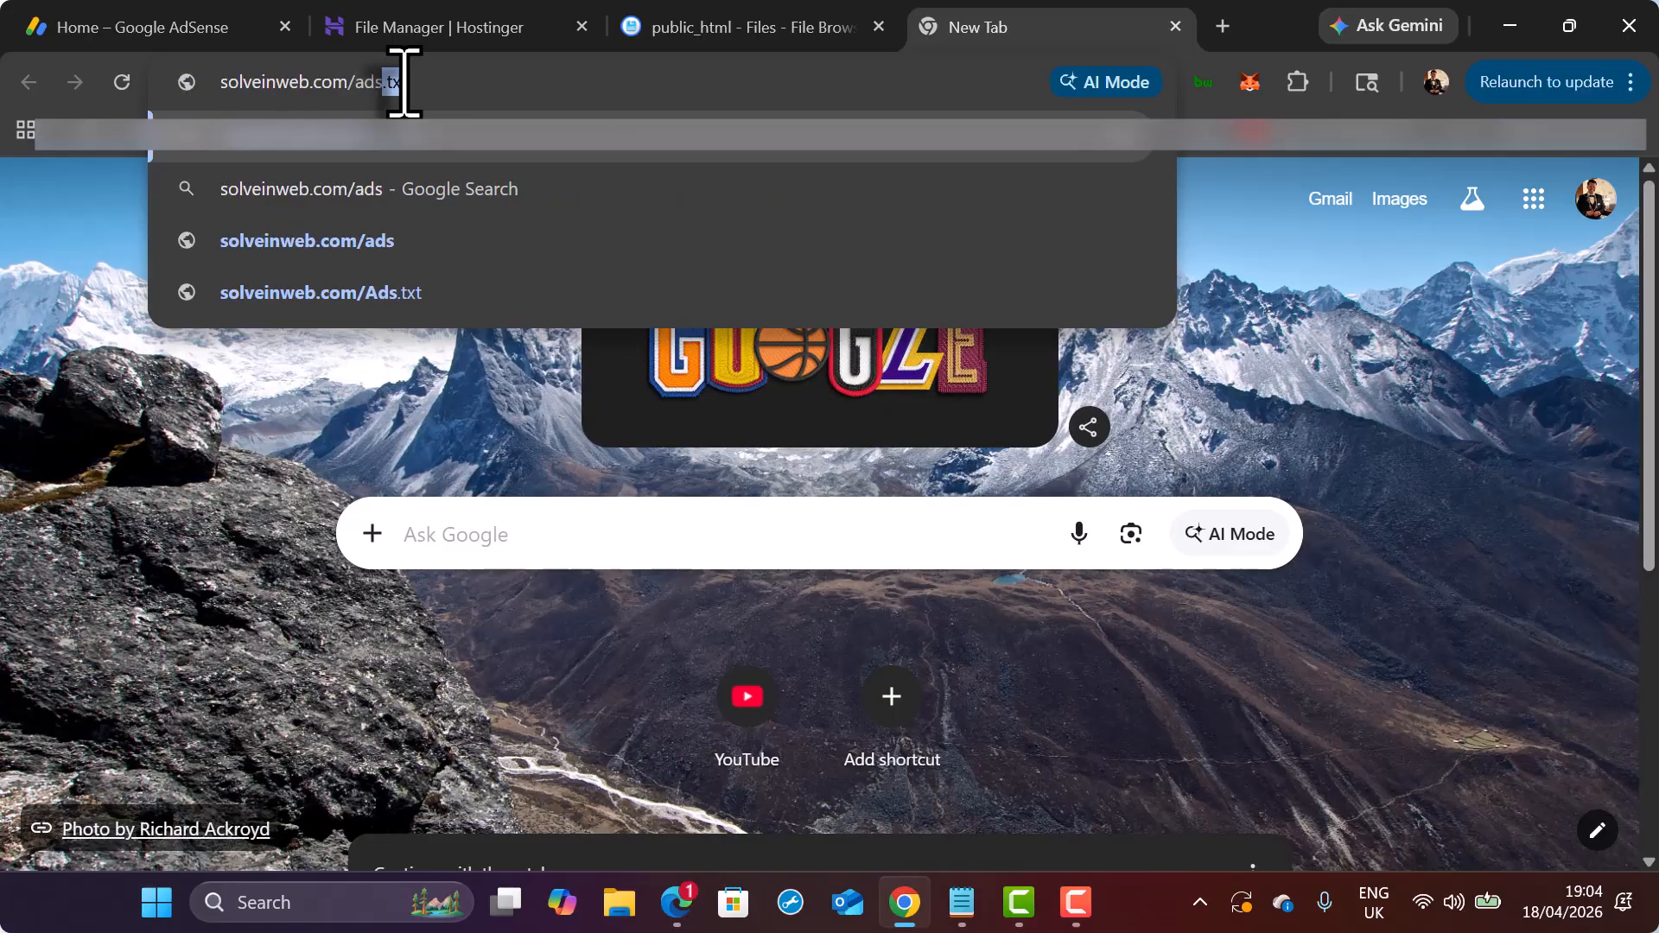
type(".txt")
key("Return")
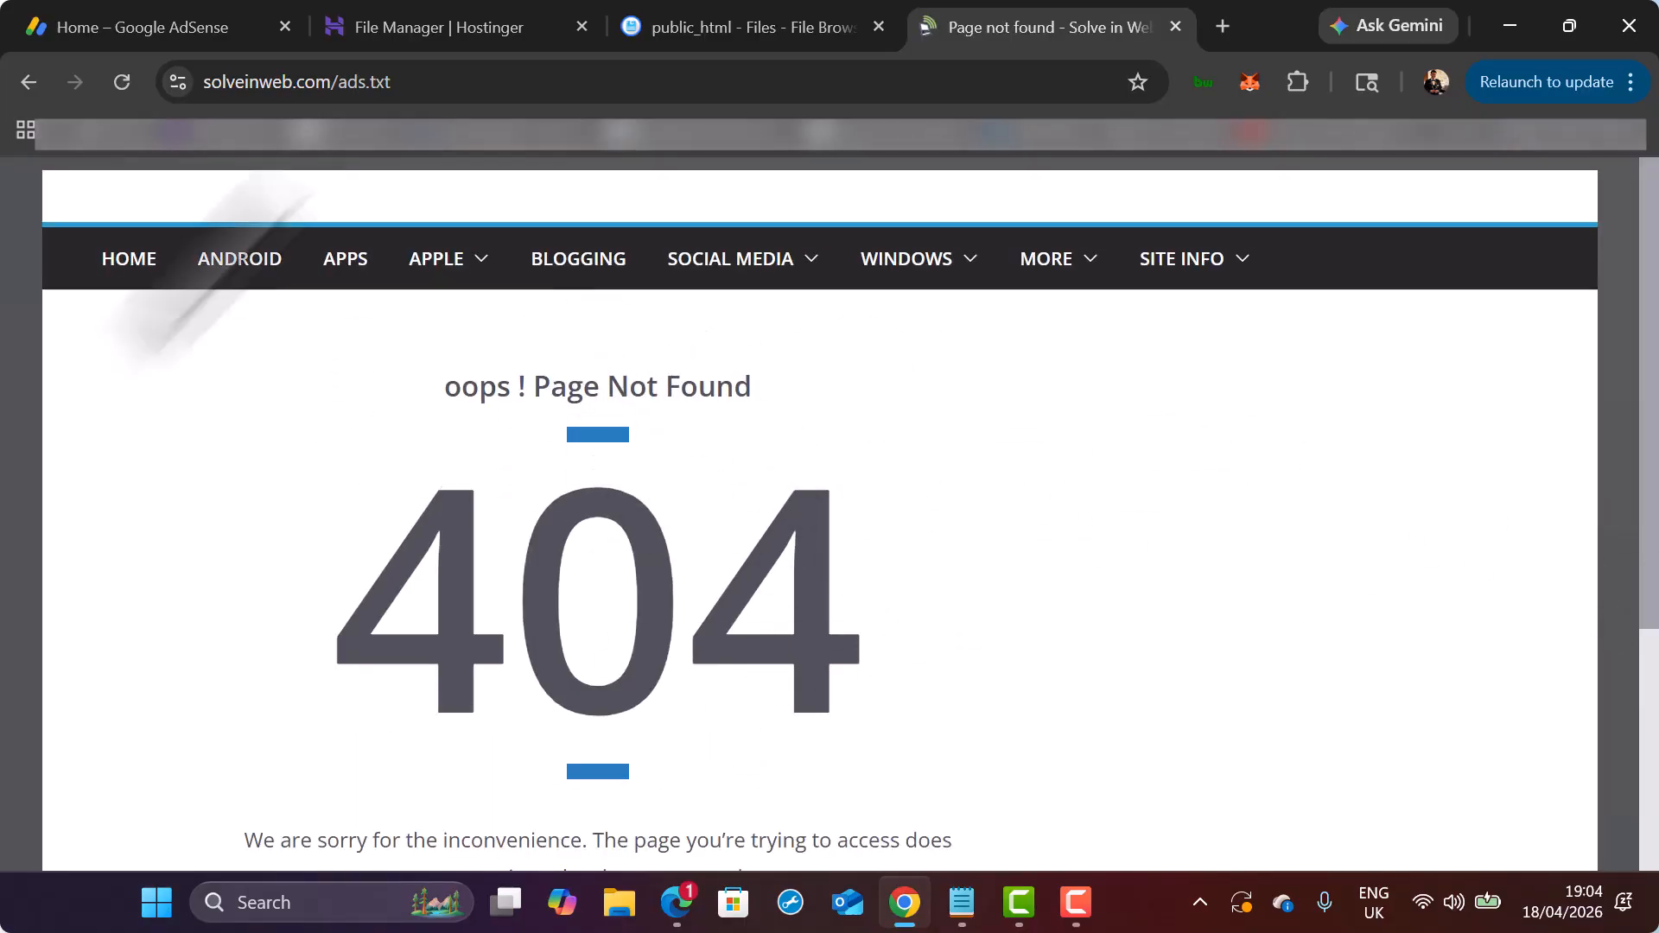
Load the capitalised address solveinweb.com/Ads.txt to check that variant of the file.
left_click(418, 81)
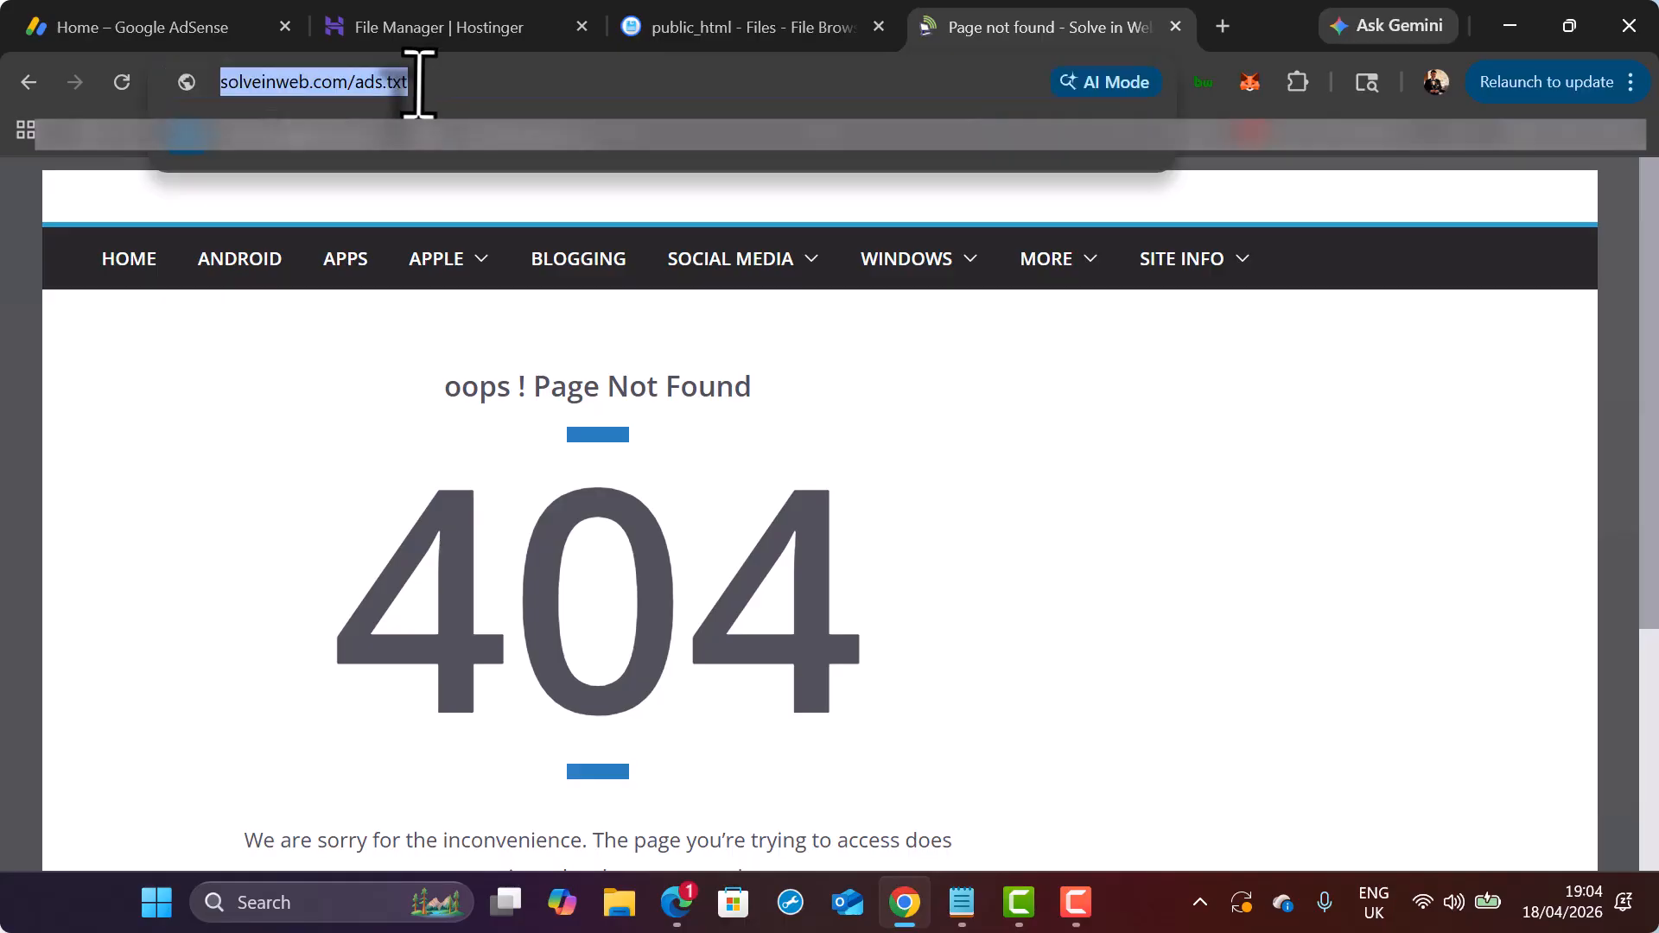
key("End")
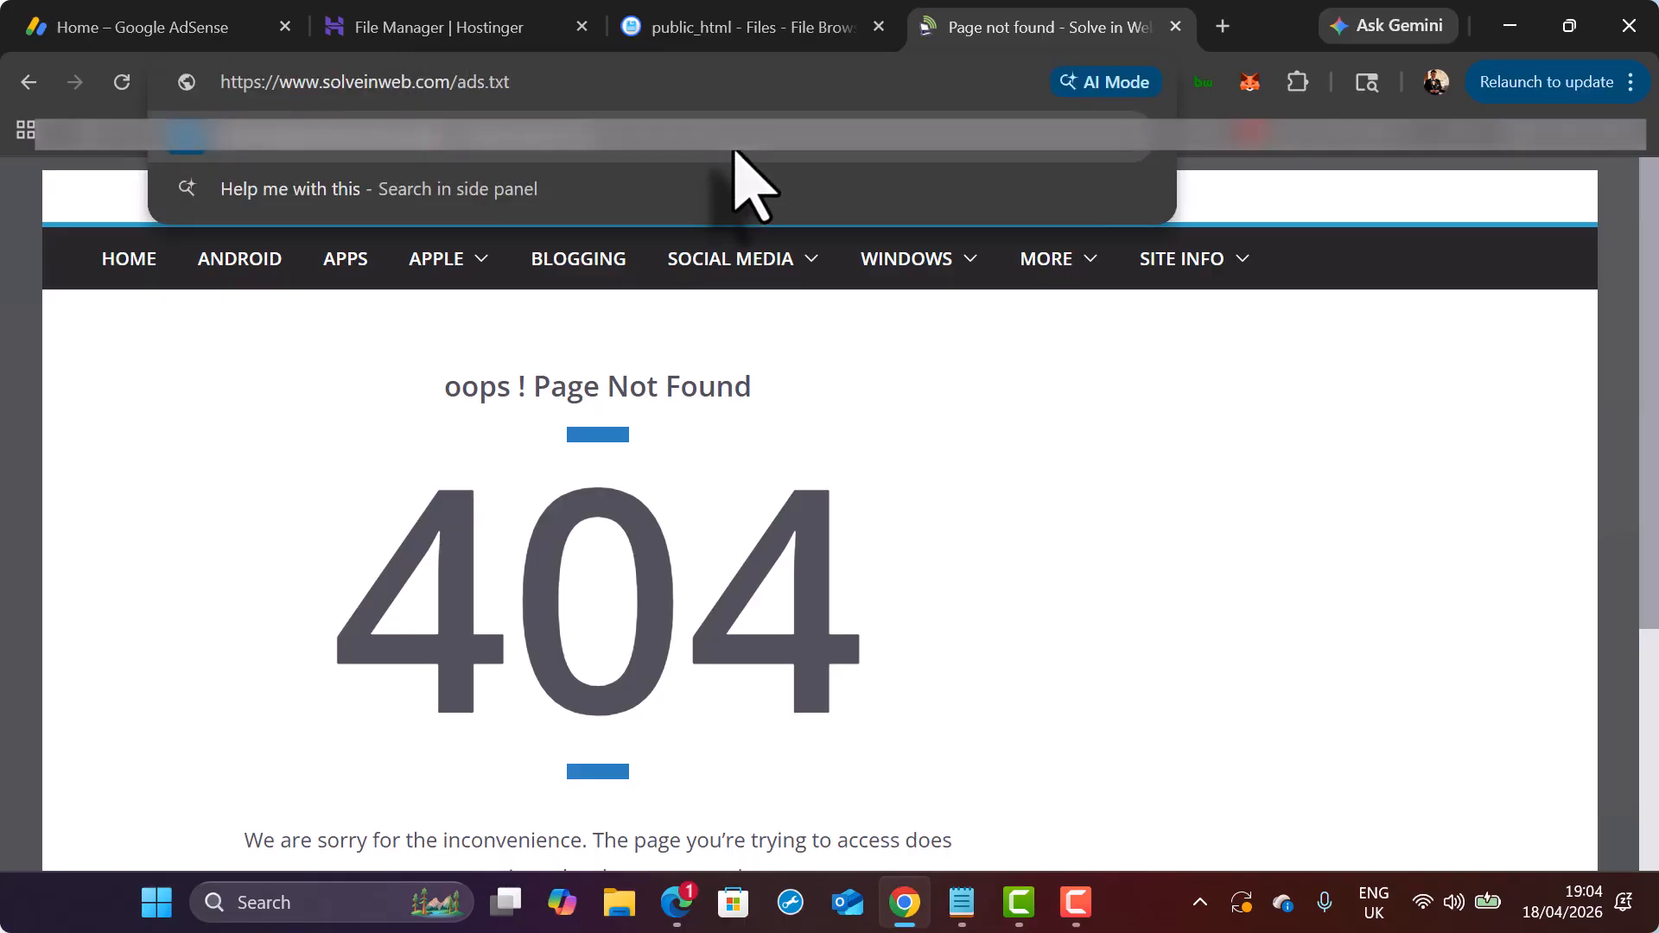
key("BackSpace")
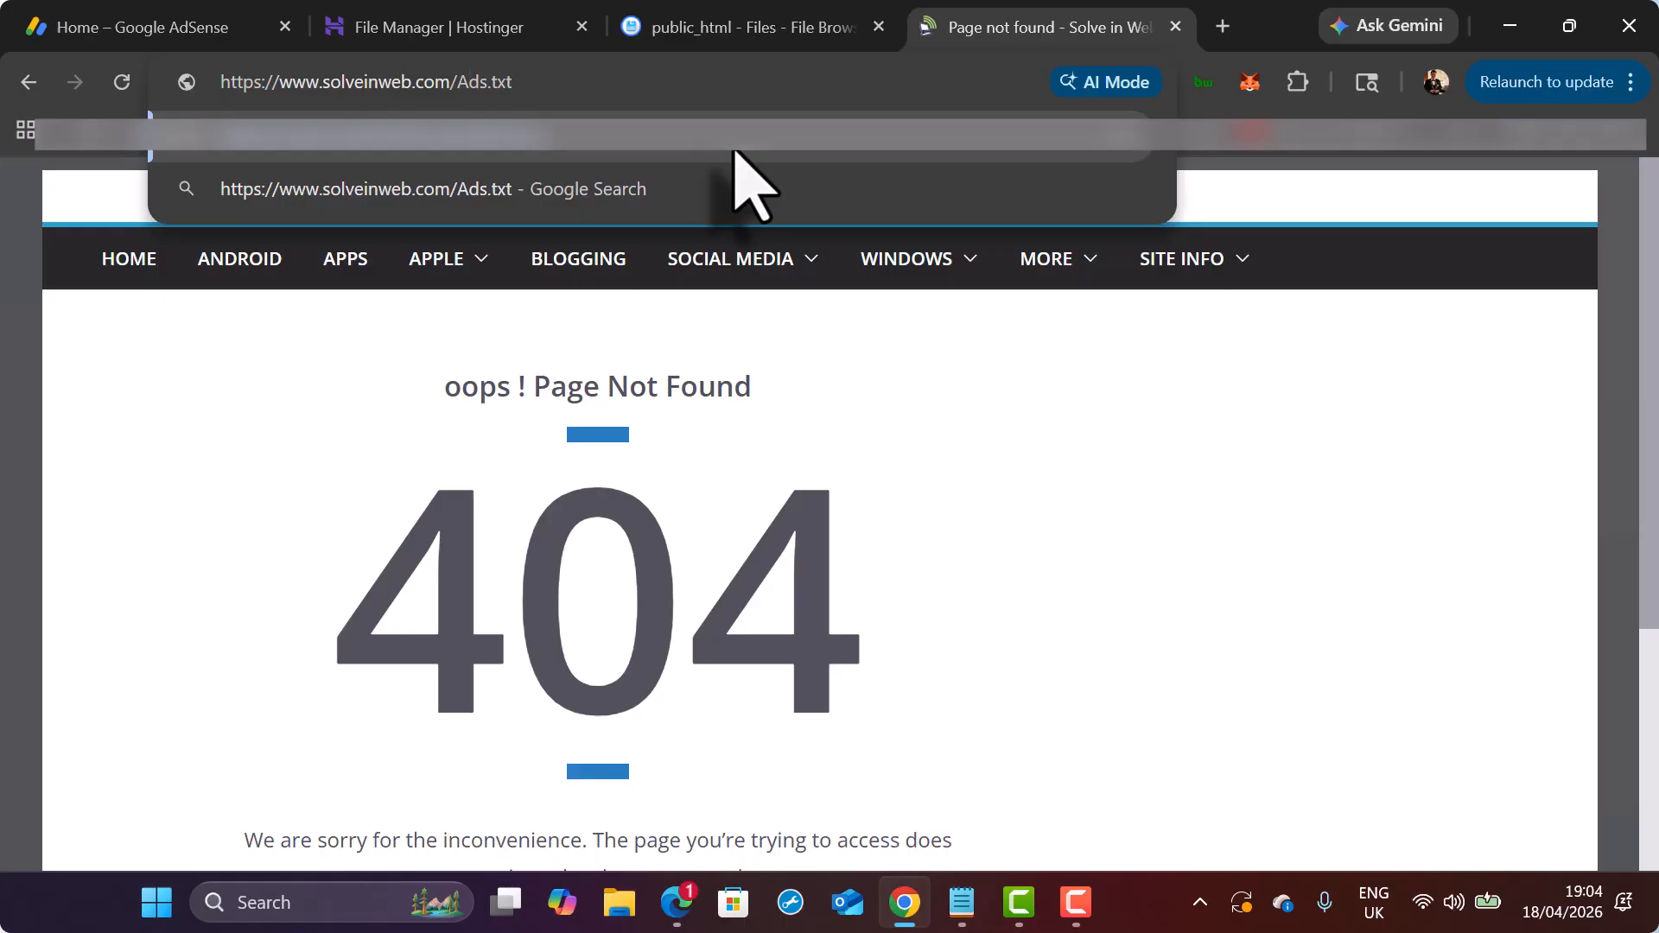
key("Return")
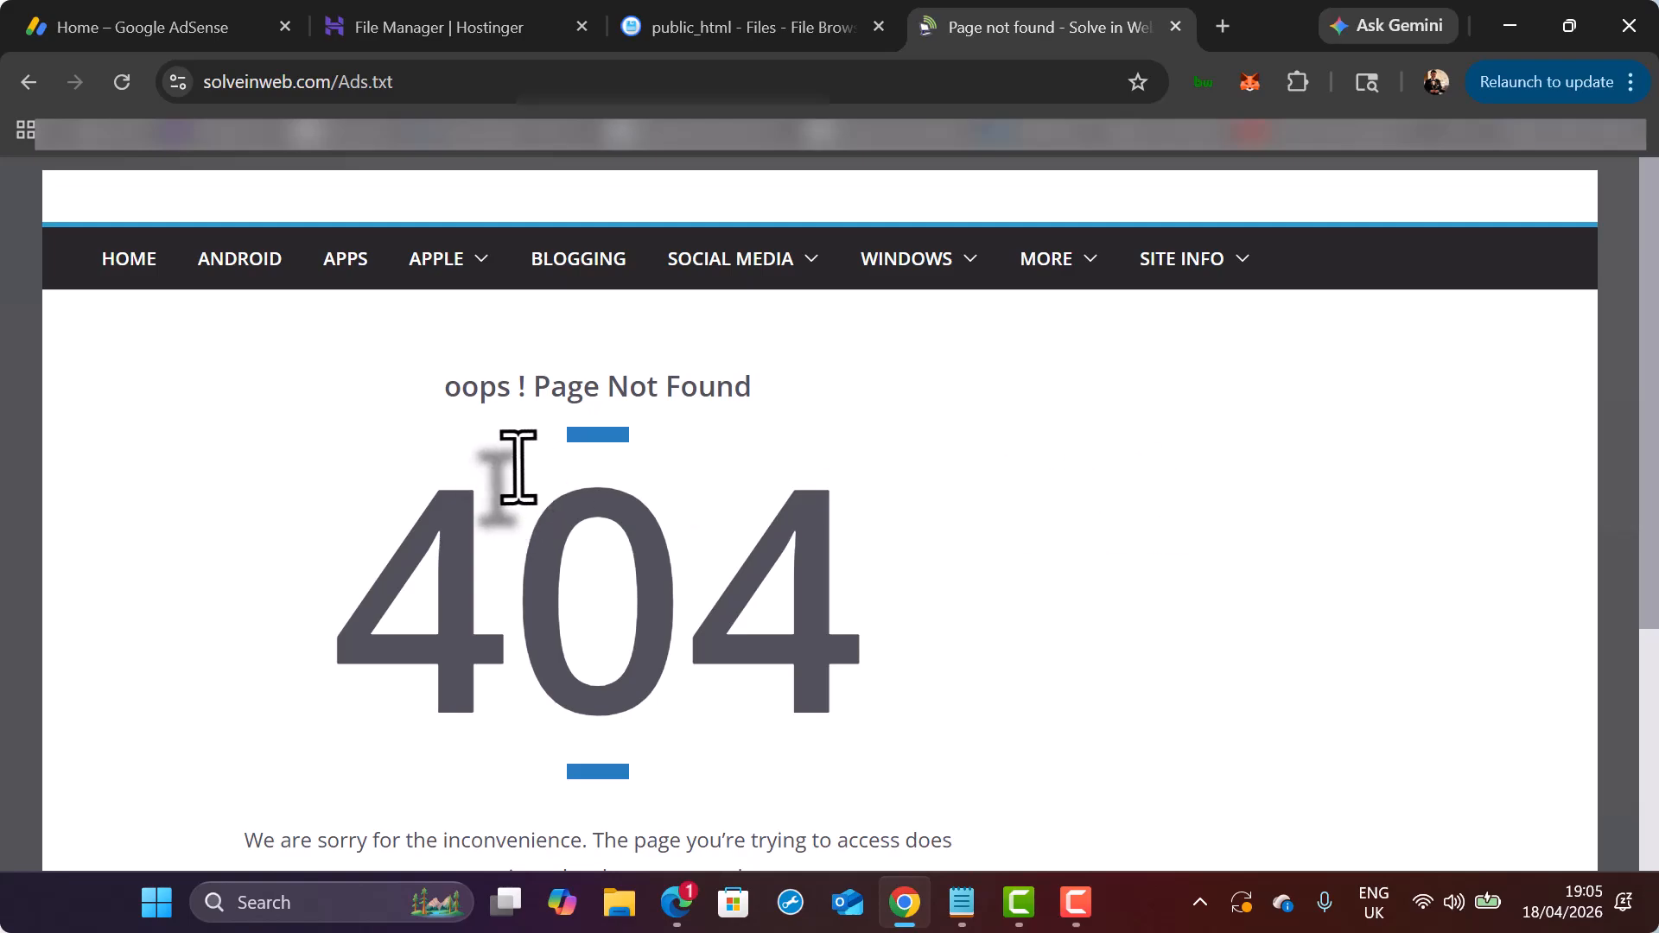
Open the details of solveinweb.info from the AdSense sites list and go to its site ownership verification.
left_click(160, 27)
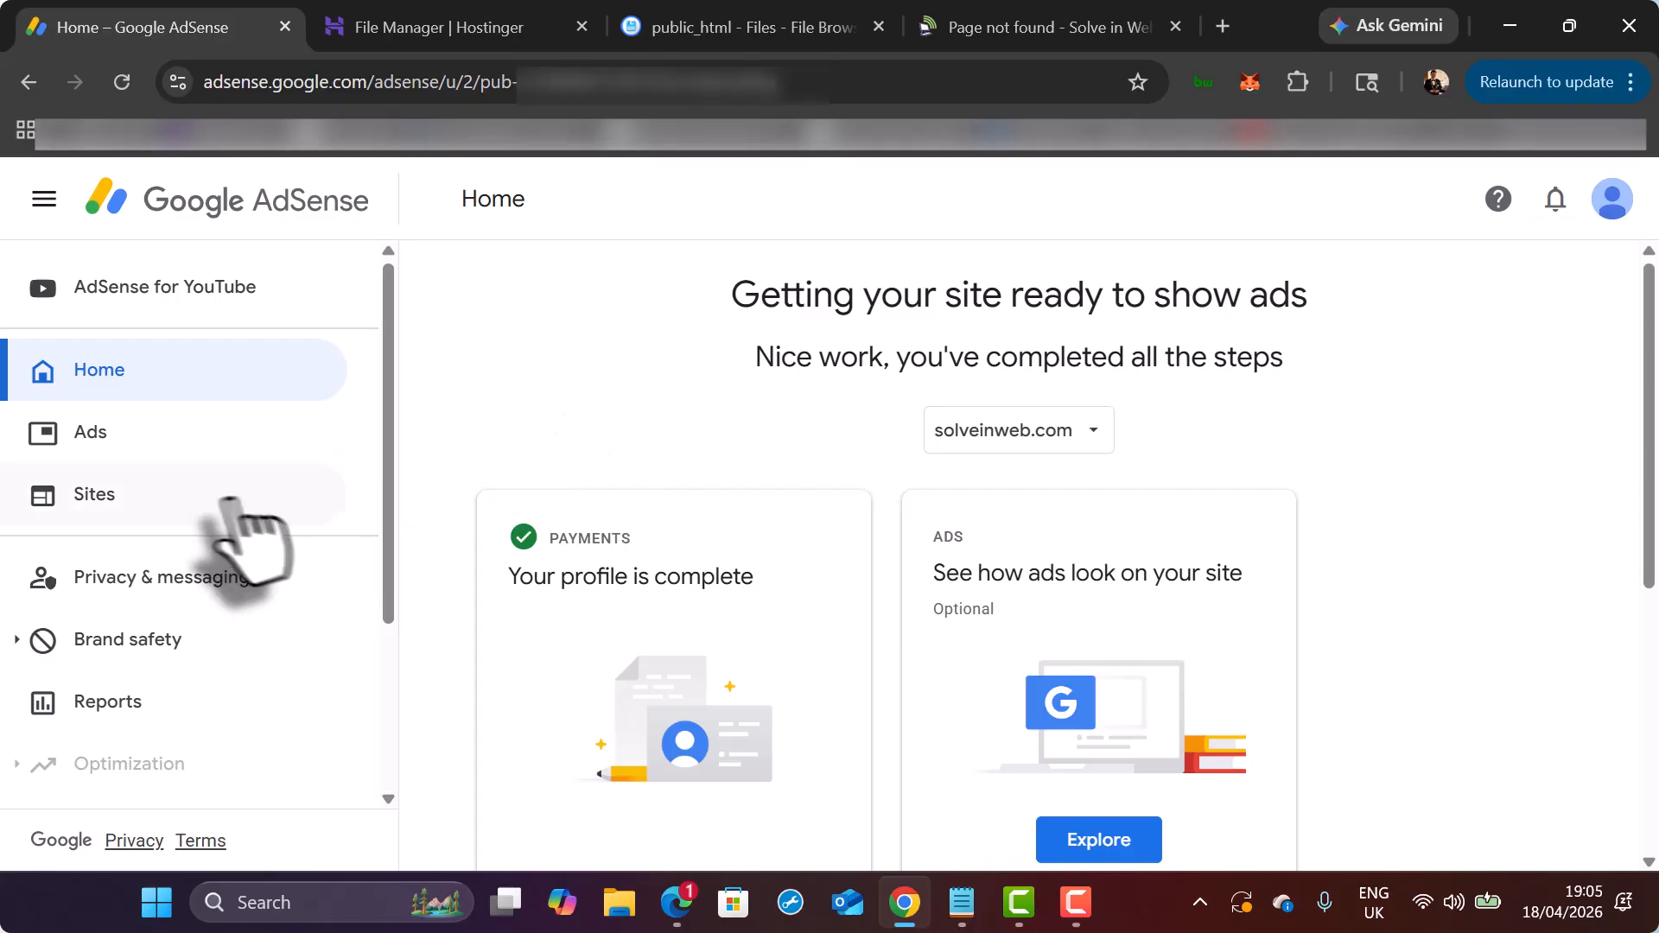
left_click(97, 501)
scroll(1428, 471, "down", 1)
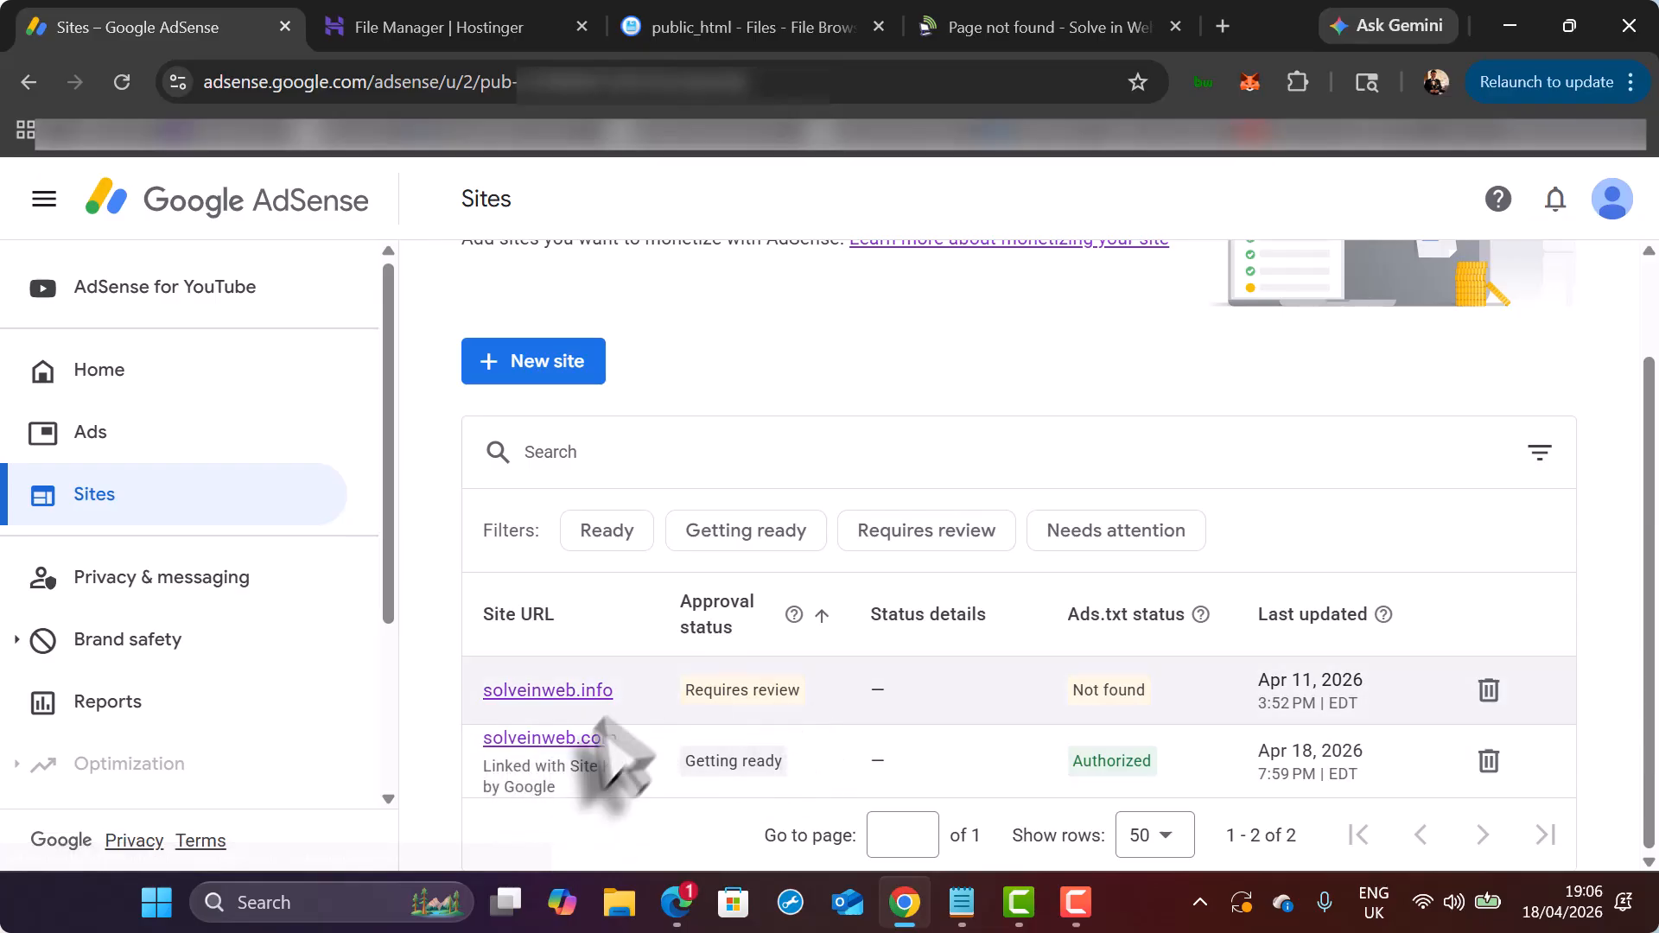
left_click(542, 691)
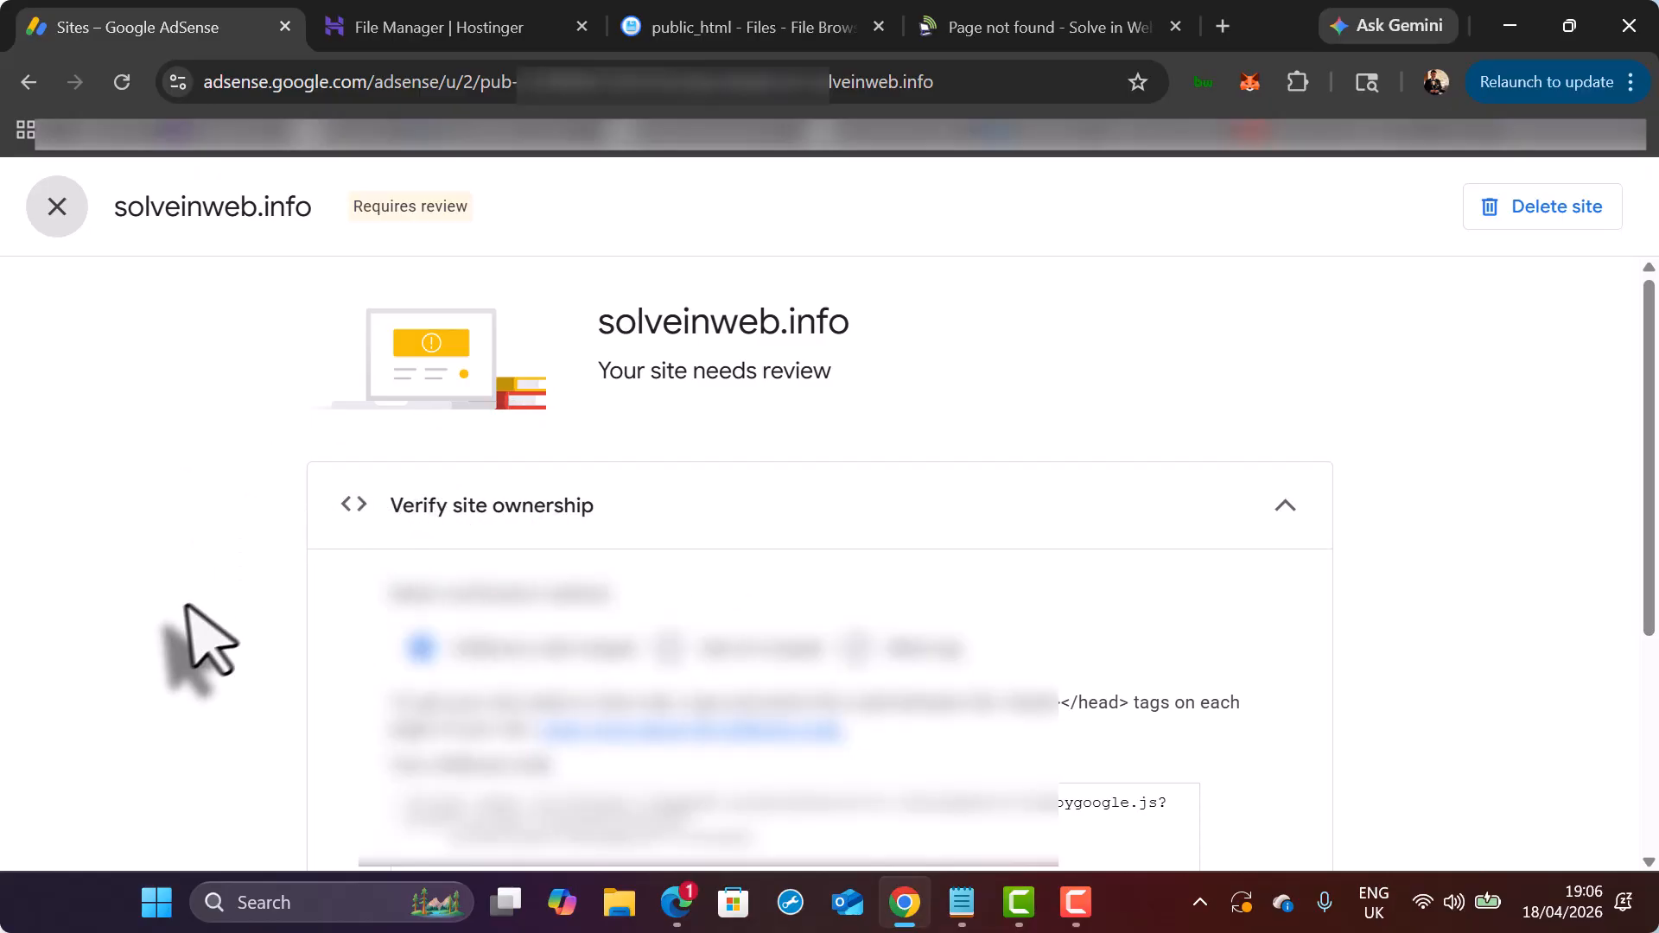
scroll(173, 617, "down", 1)
scroll(372, 574, "up", 1)
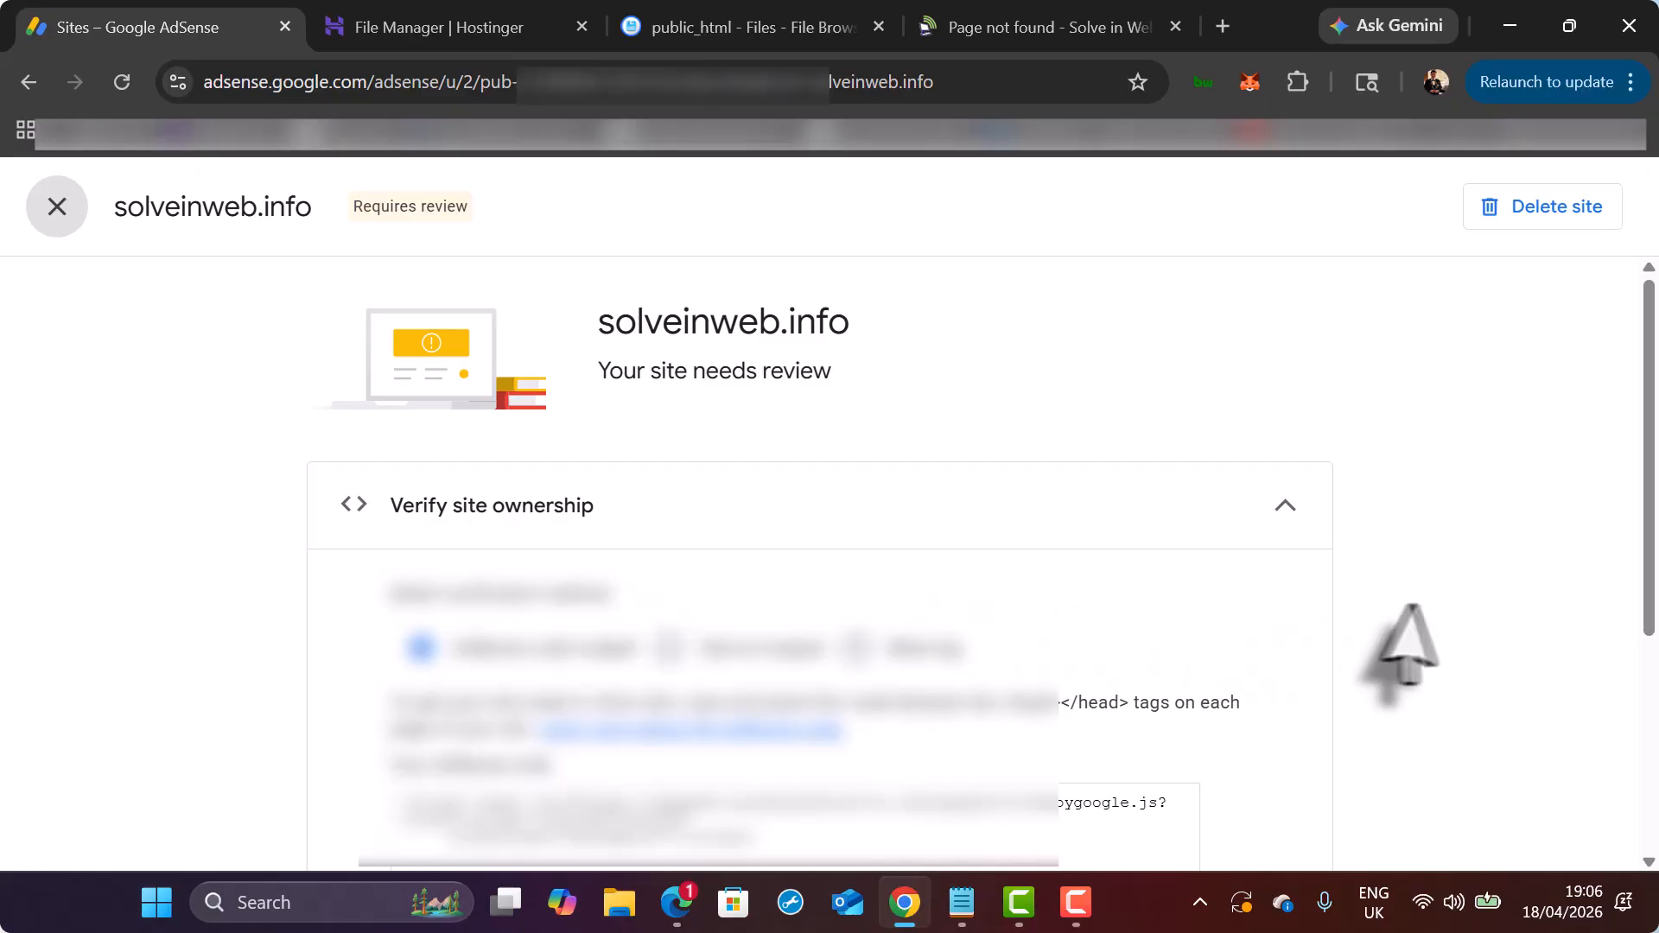
scroll(78, 613, "down", 1)
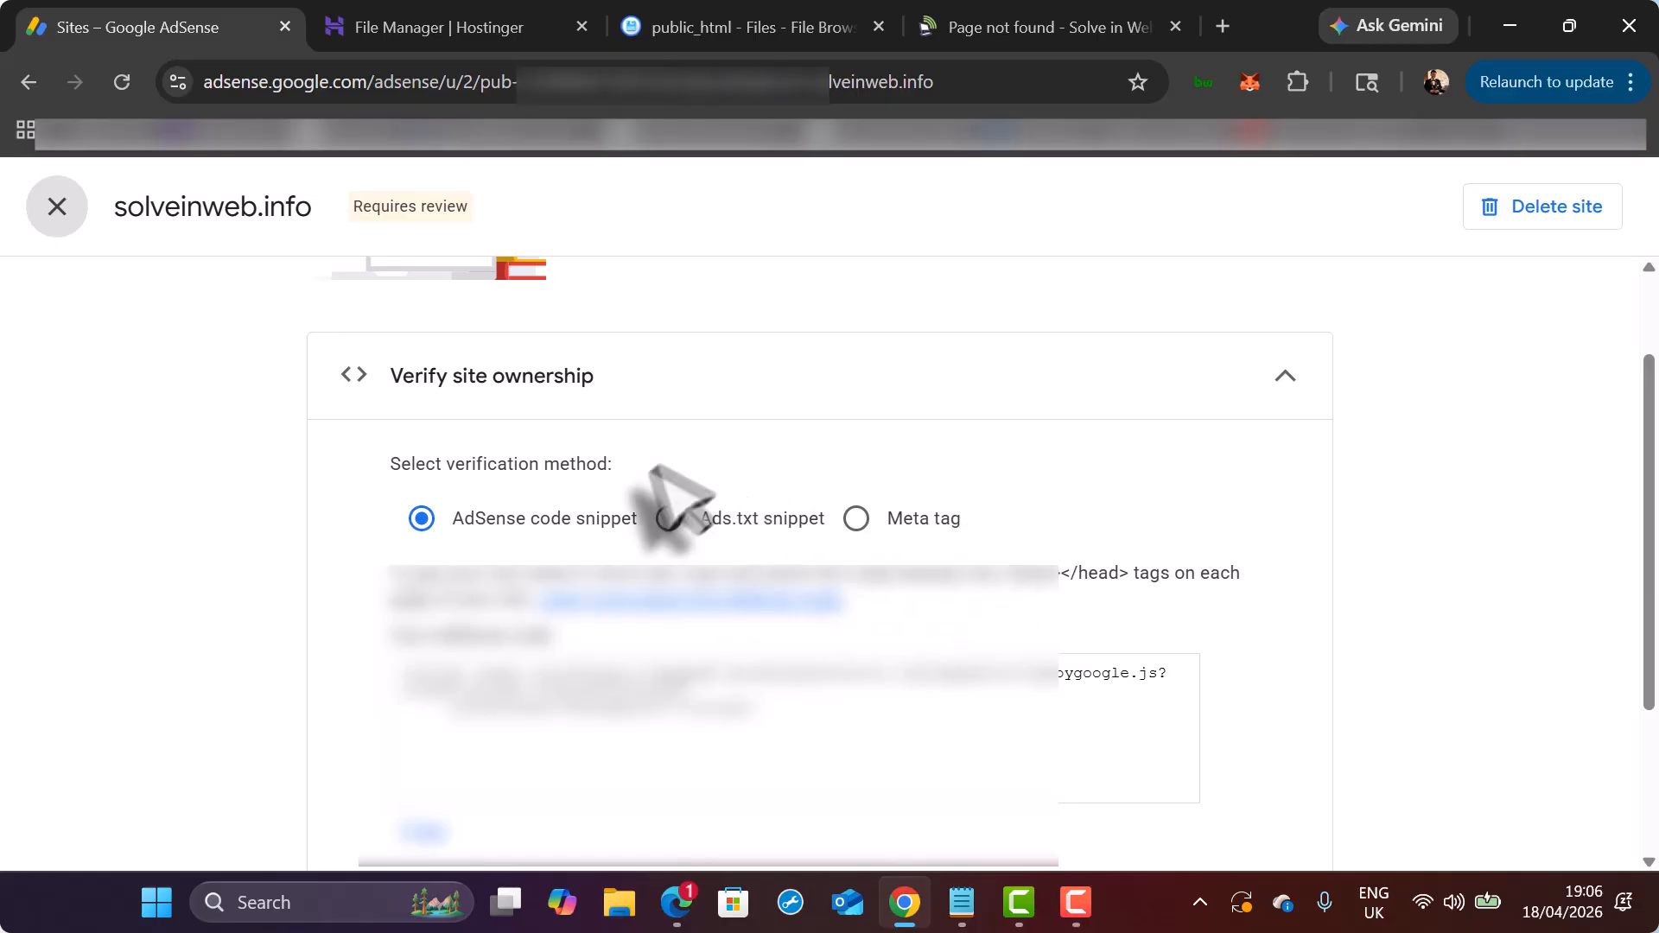
Choose the Ads.txt snippet as the verification method and copy the snippet.
left_click(668, 518)
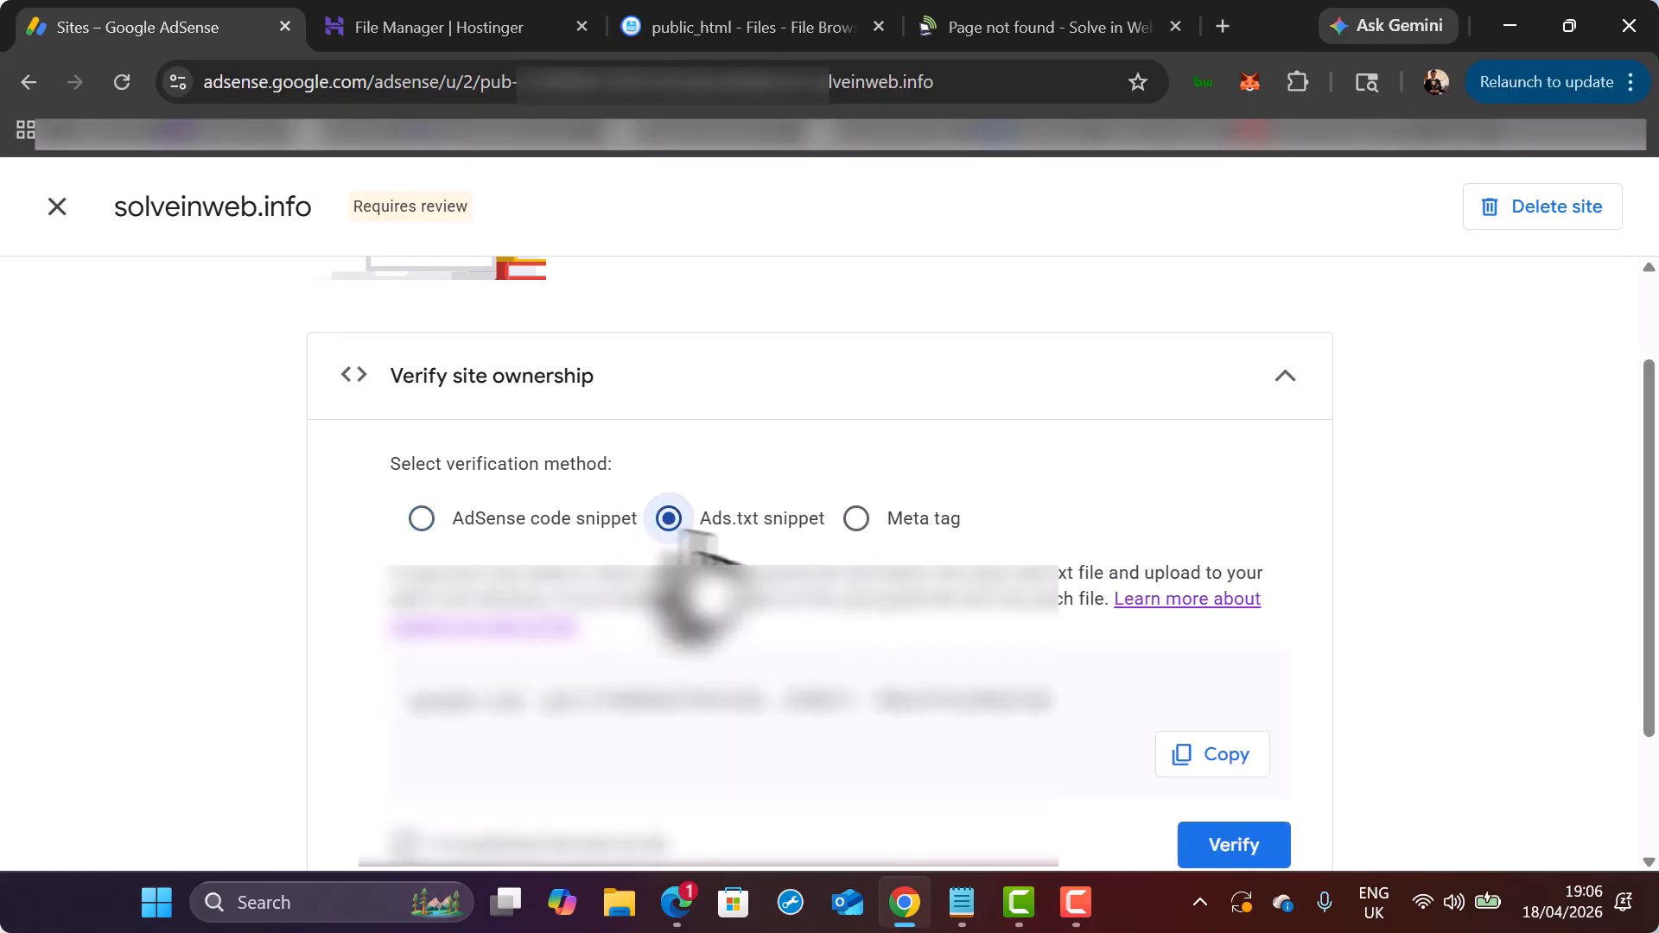
scroll(540, 734, "down", 1)
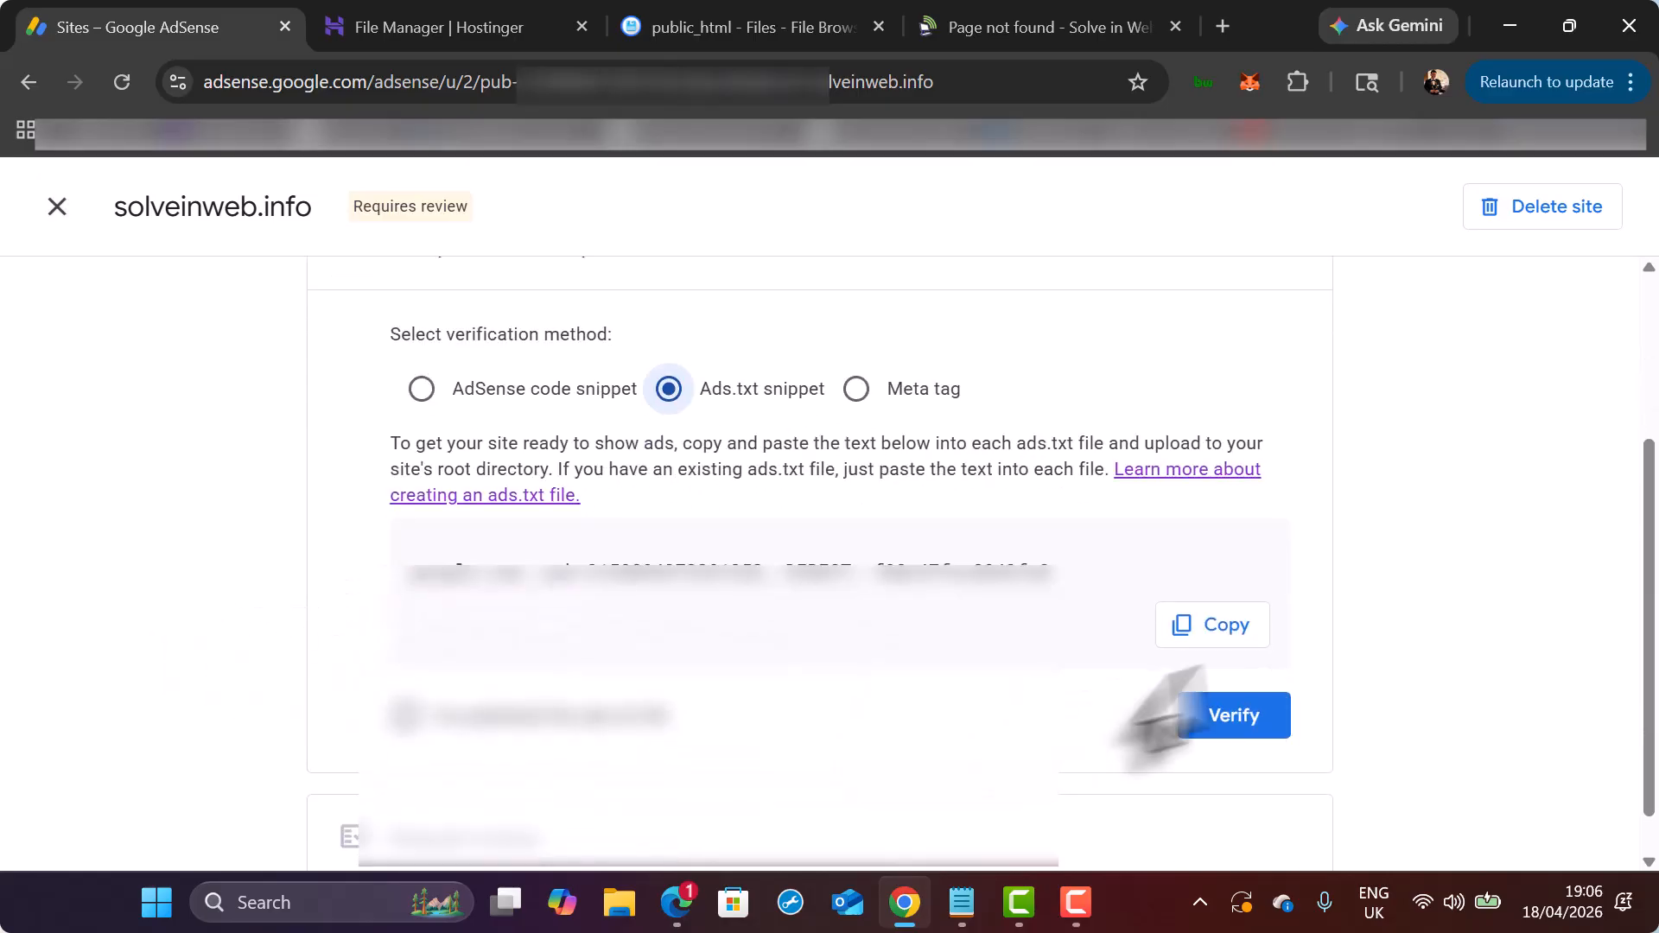
left_click(1210, 625)
scroll(204, 609, "up", 1)
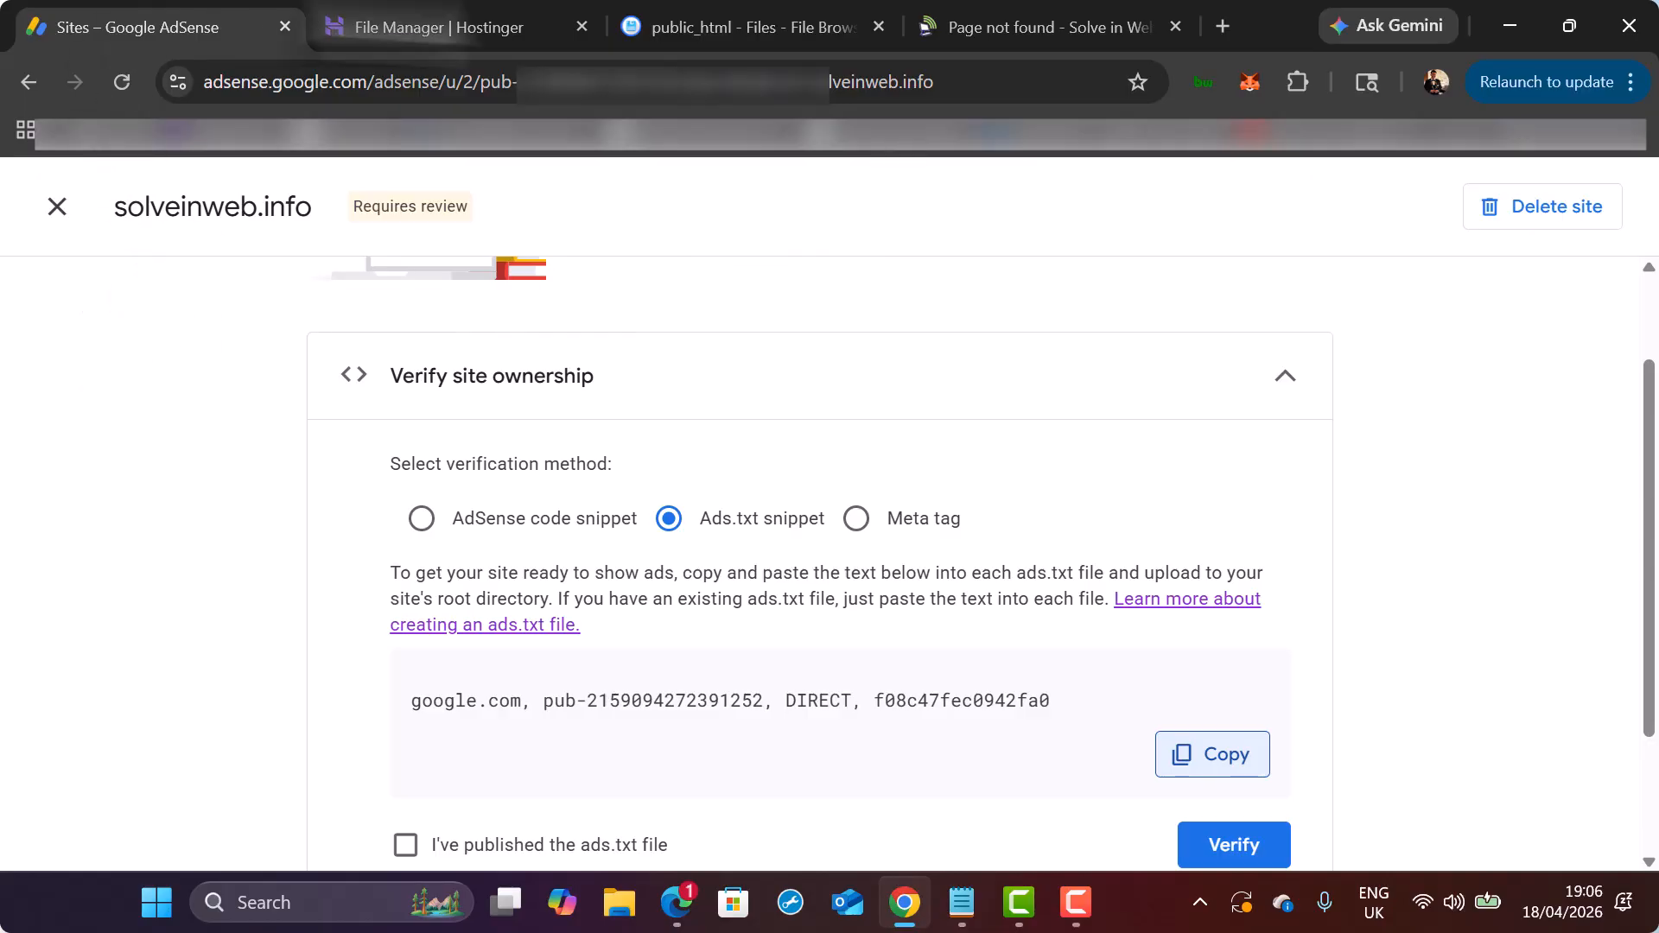
Open the files of solveinweb.com from the Hostinger File Manager.
left_click(560, 17)
left_click(727, 27)
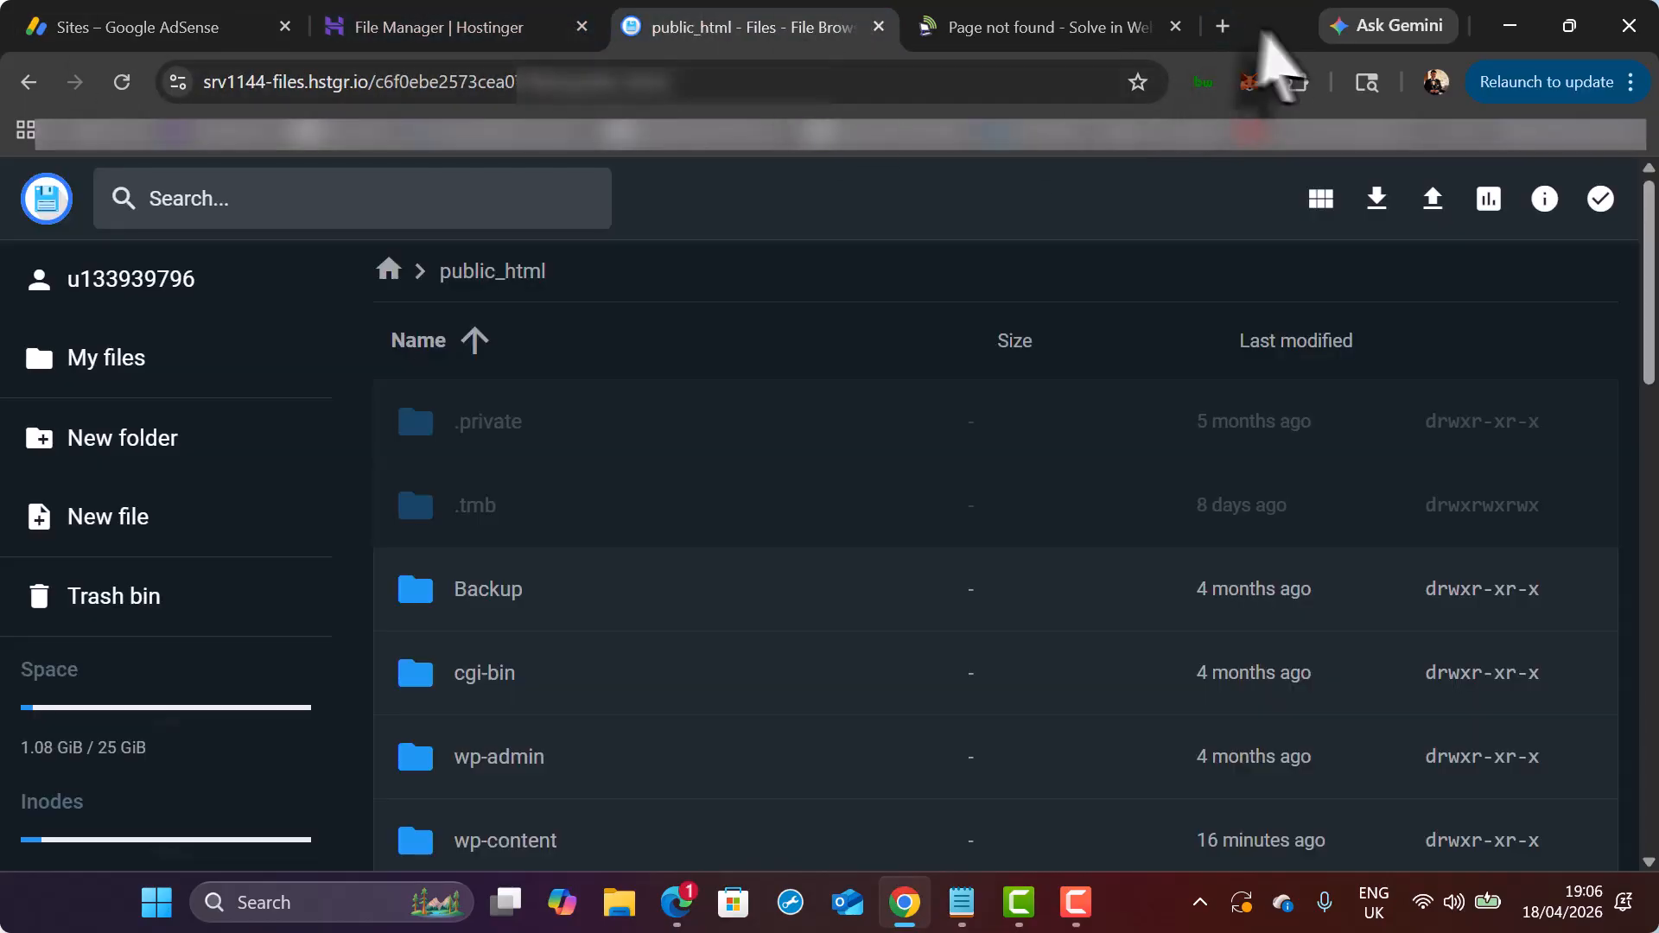
left_click(448, 7)
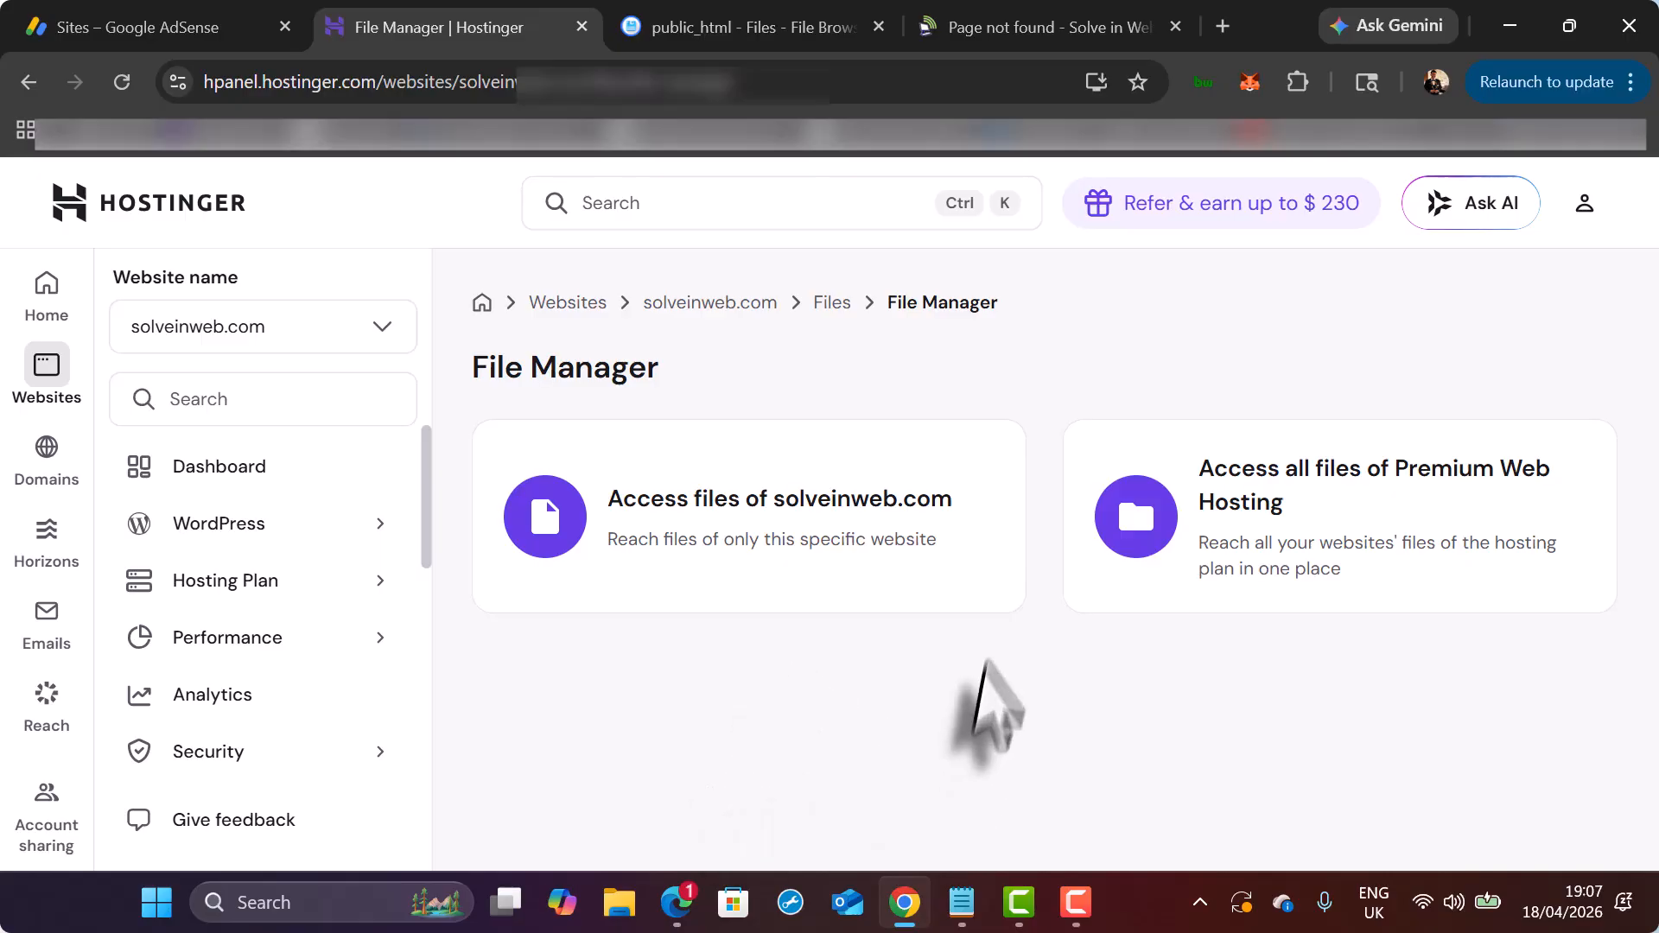
left_click(708, 519)
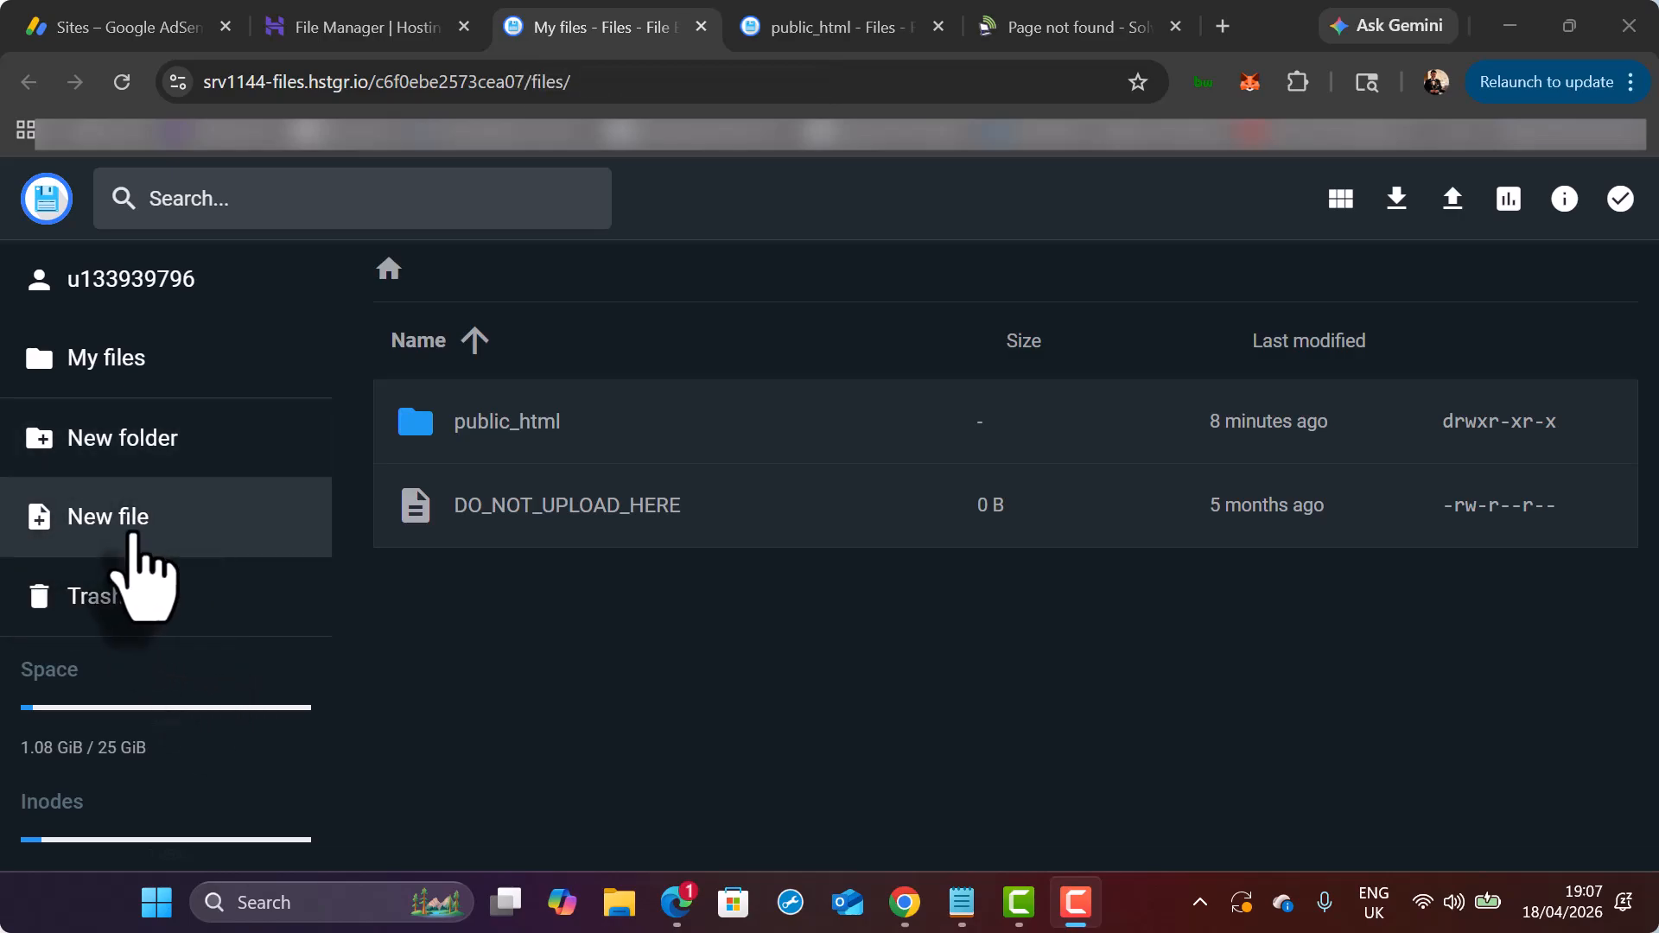
Create a new file named ads.txt in the top-level My files folder.
left_click(133, 536)
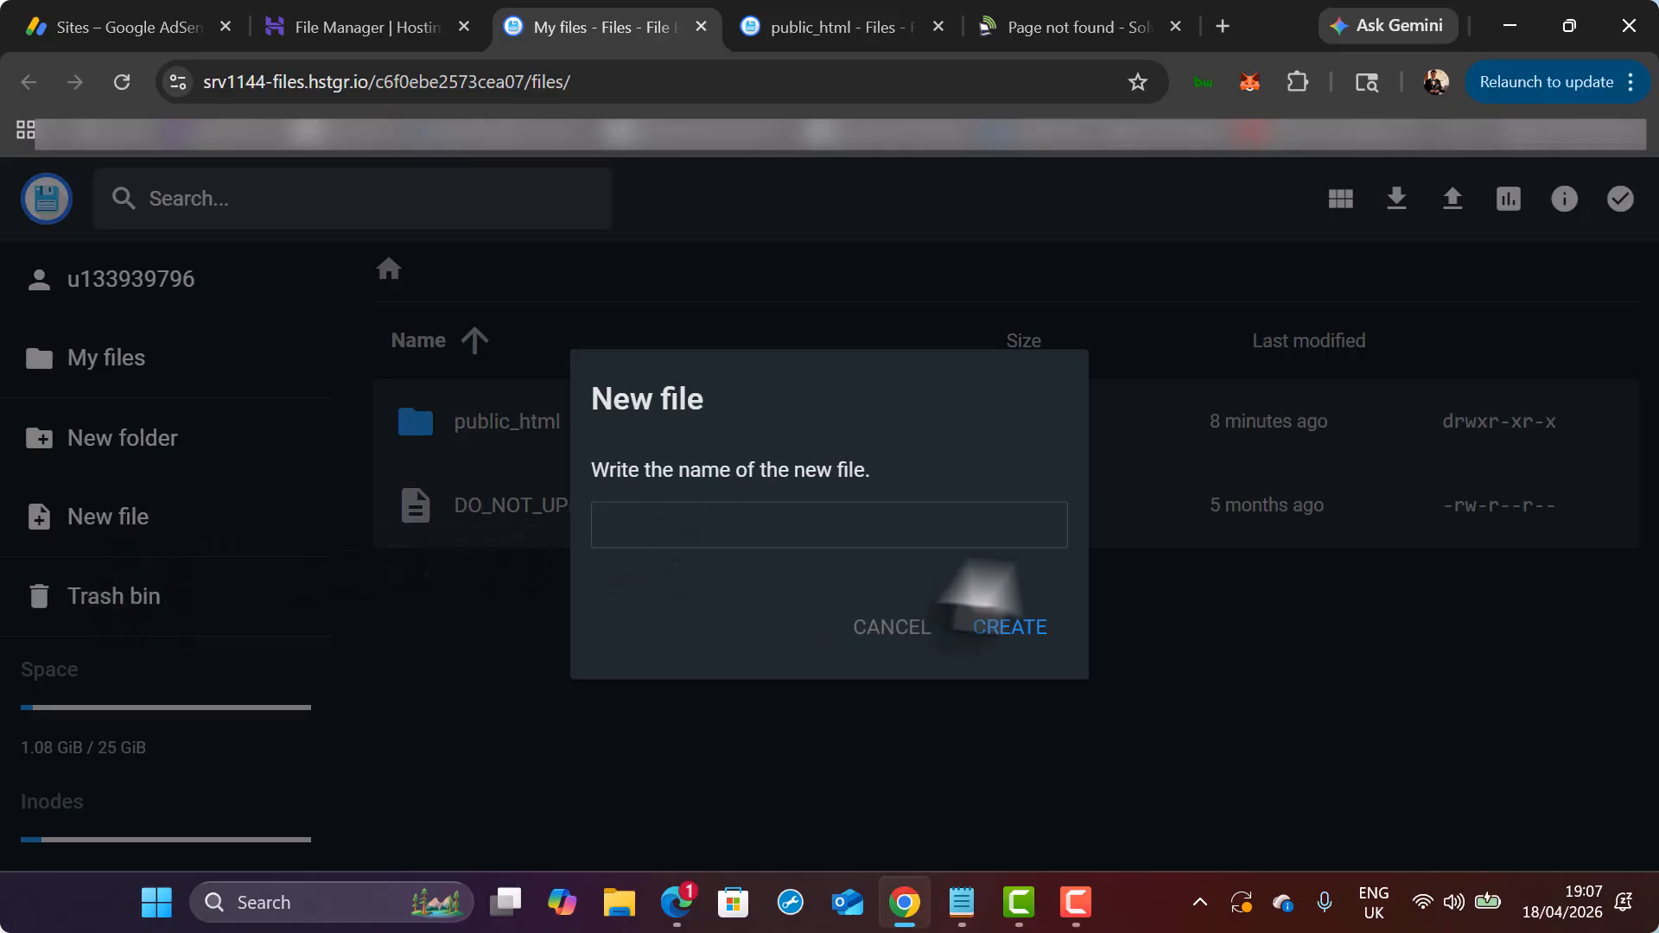
left_click(923, 654)
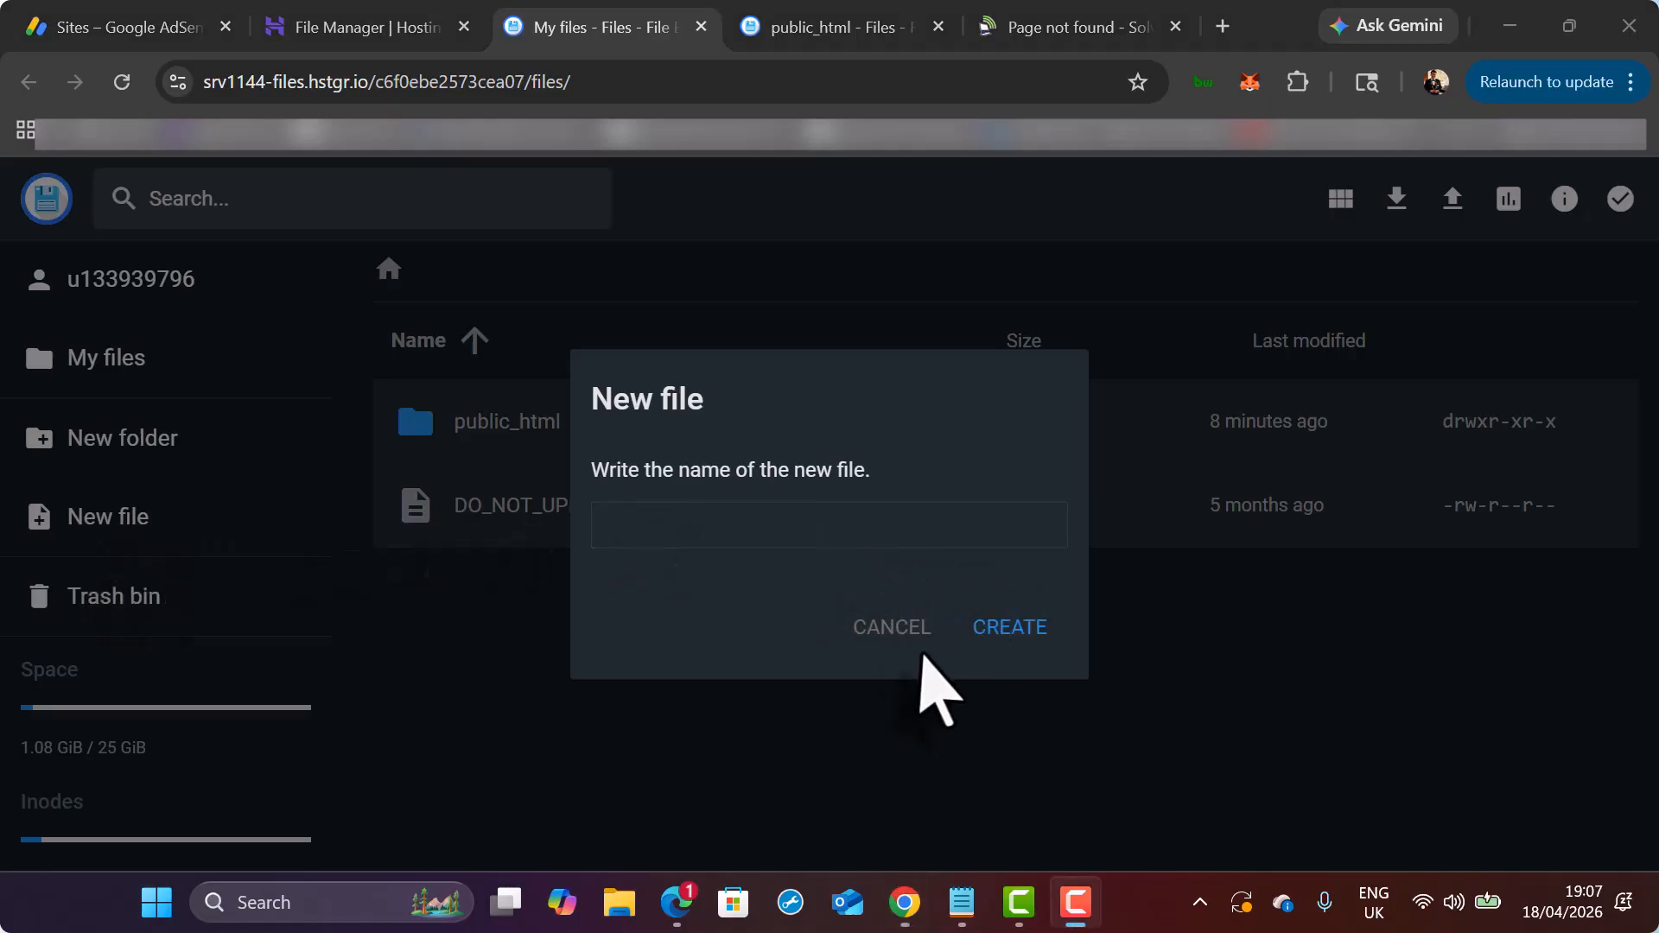
left_click(680, 525)
type("ad")
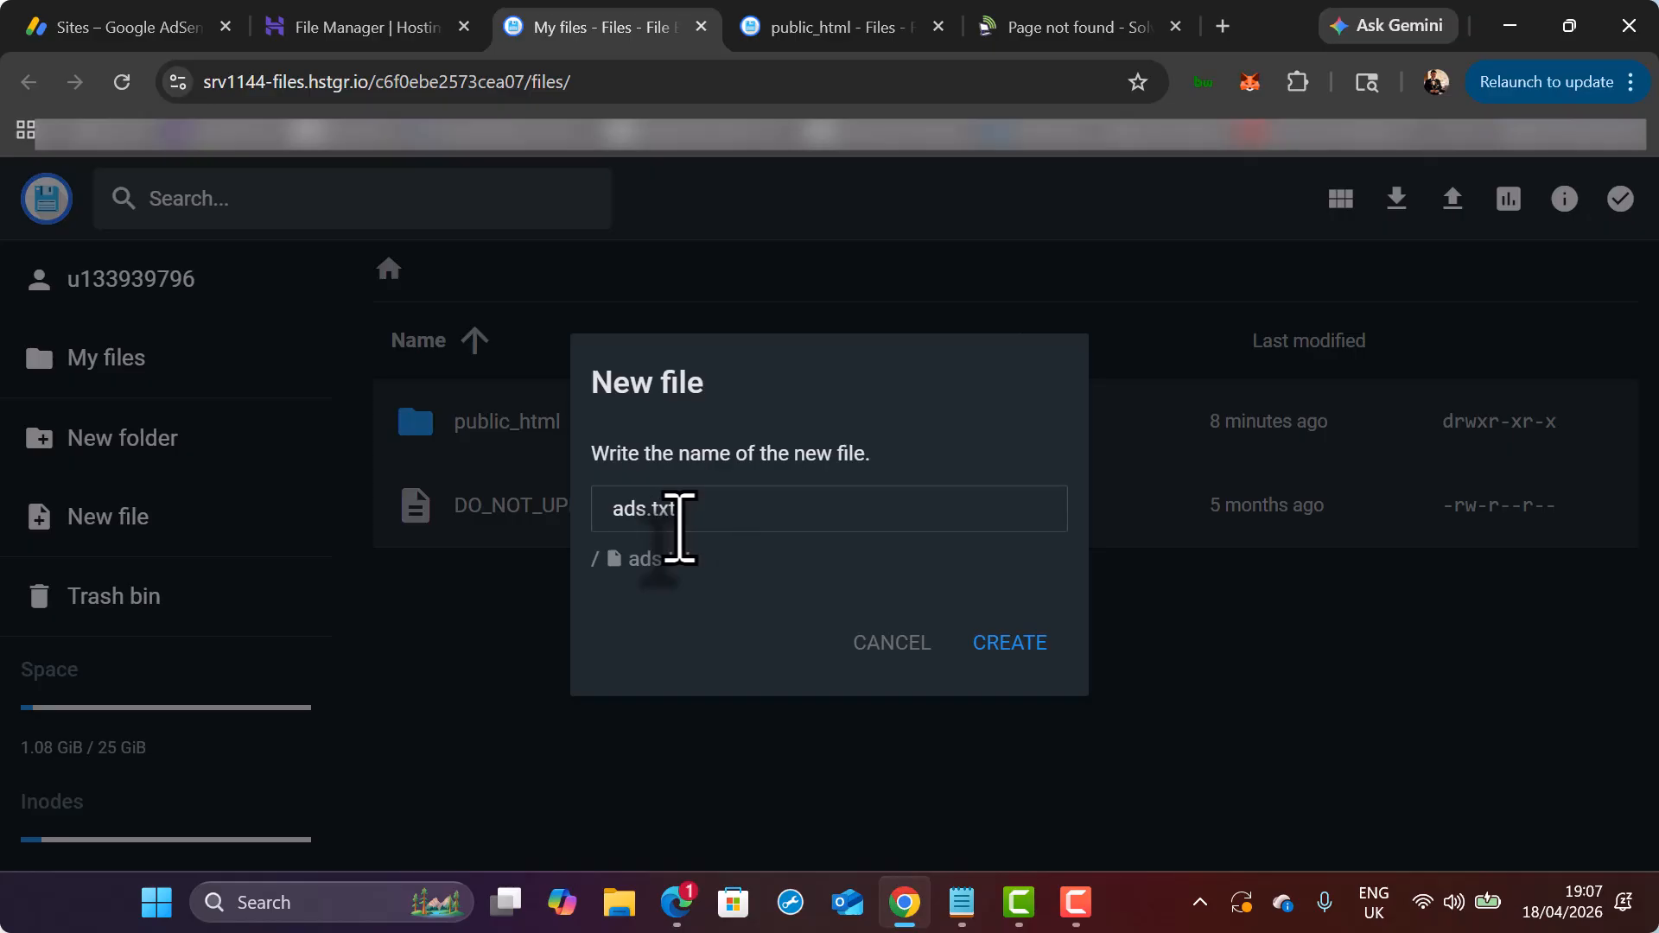
type("s.txt")
left_click(1009, 650)
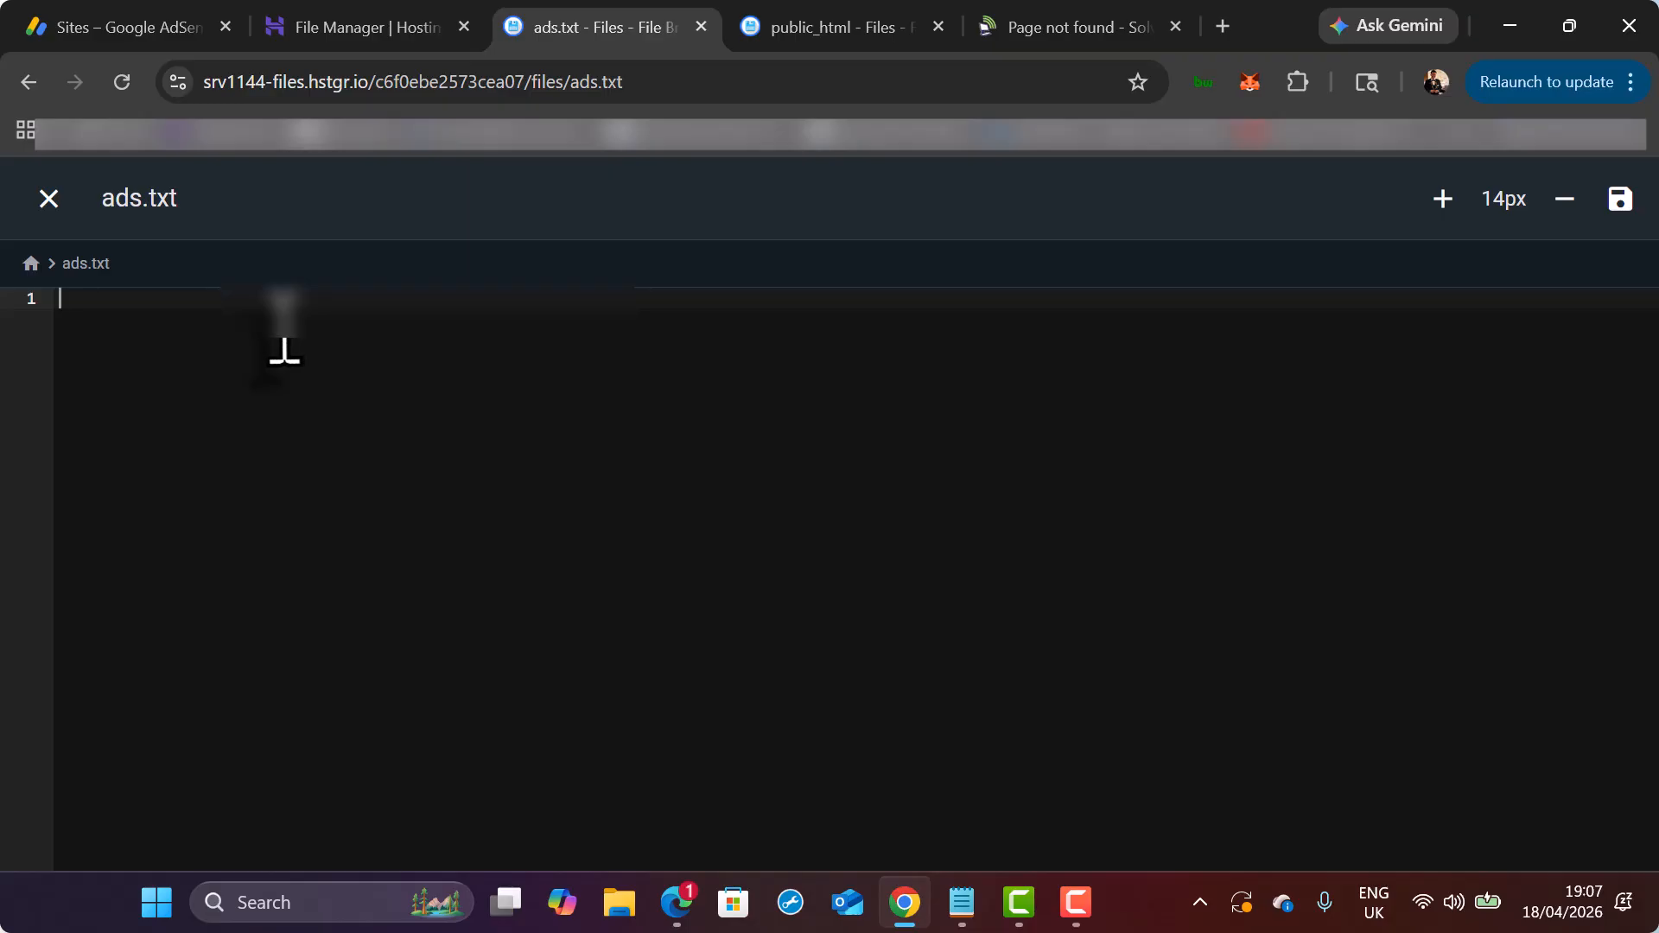
Paste the copied AdSense snippet into ads.txt and close the file, discarding the changes.
key("ctrl+v")
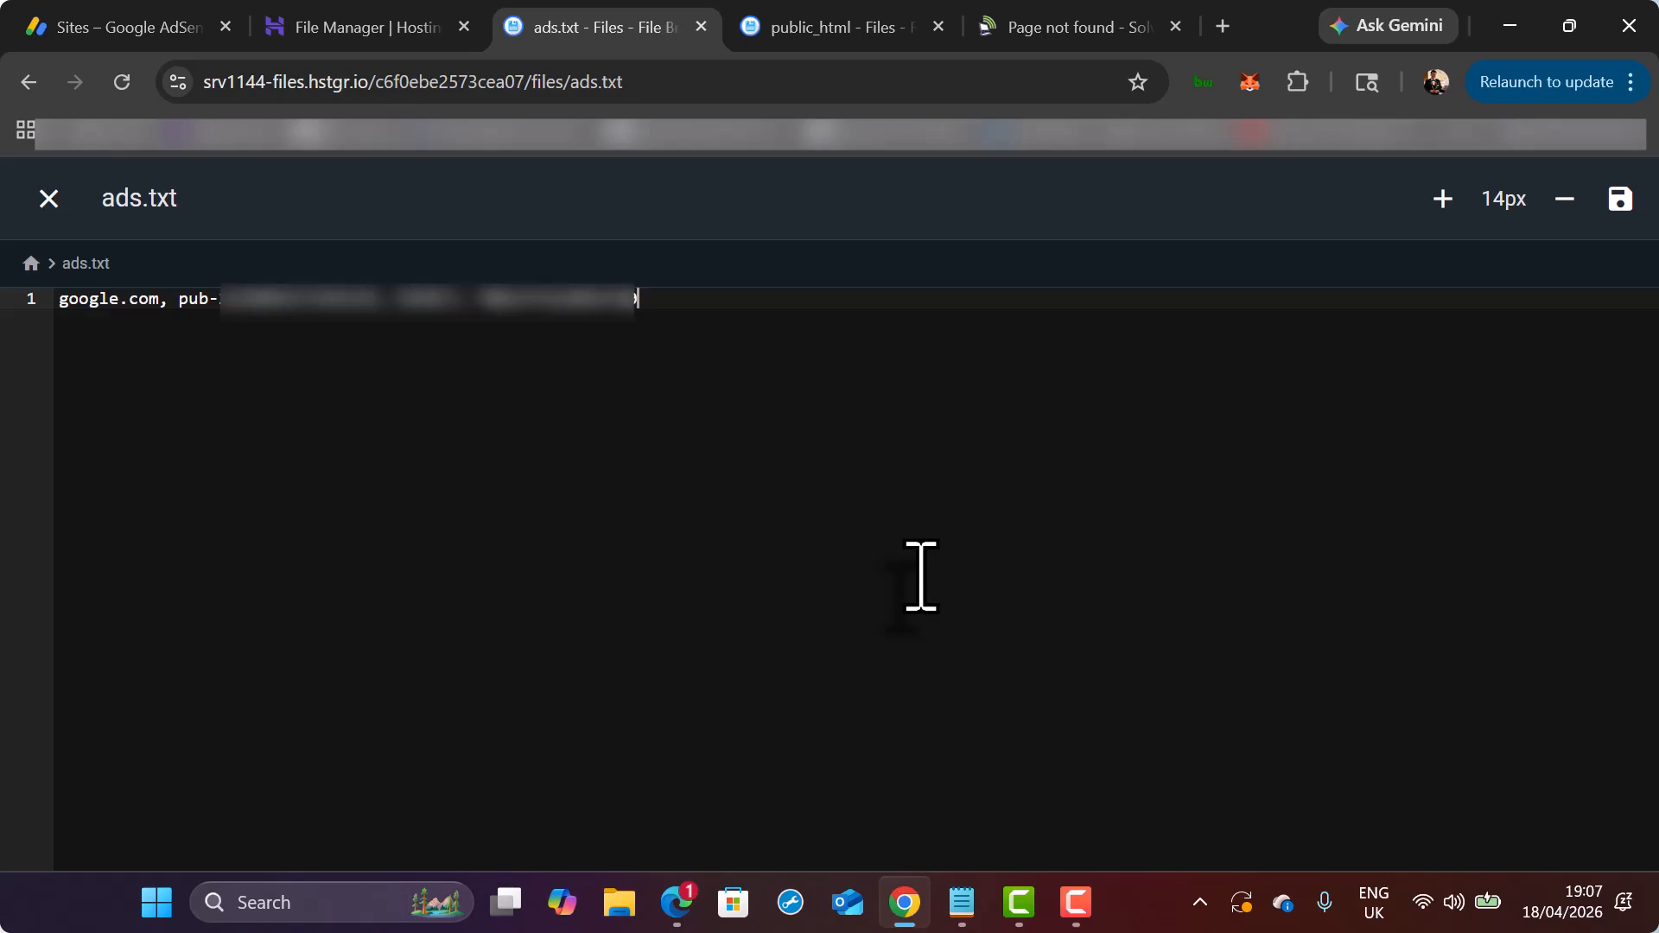
left_click(48, 205)
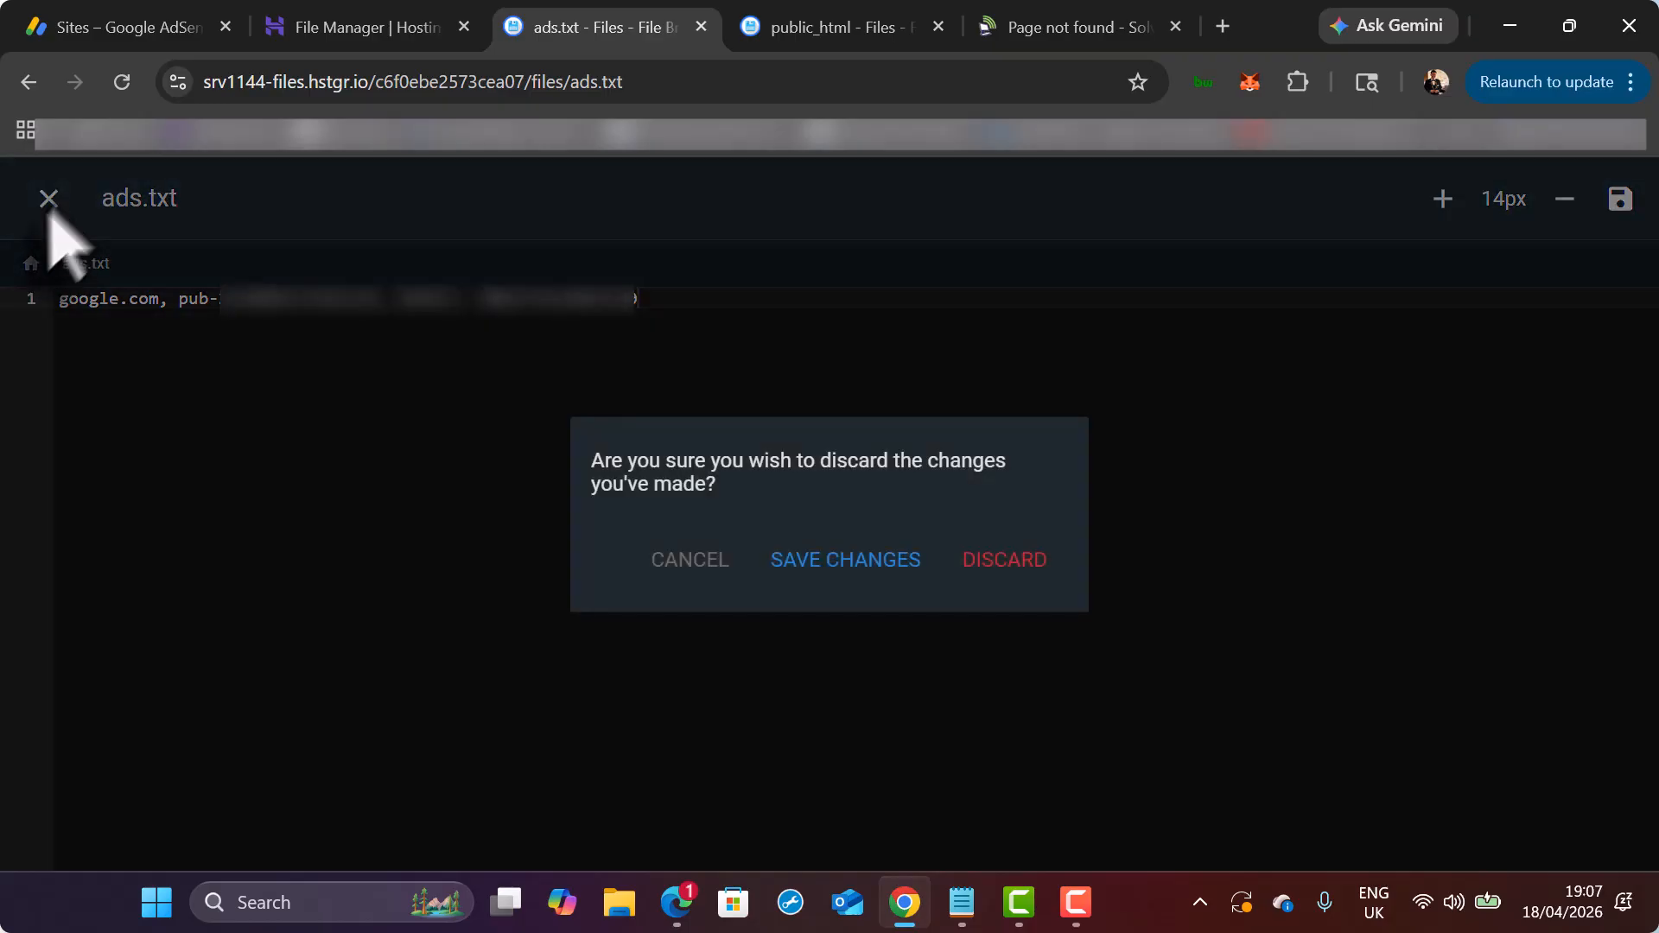
left_click(1025, 572)
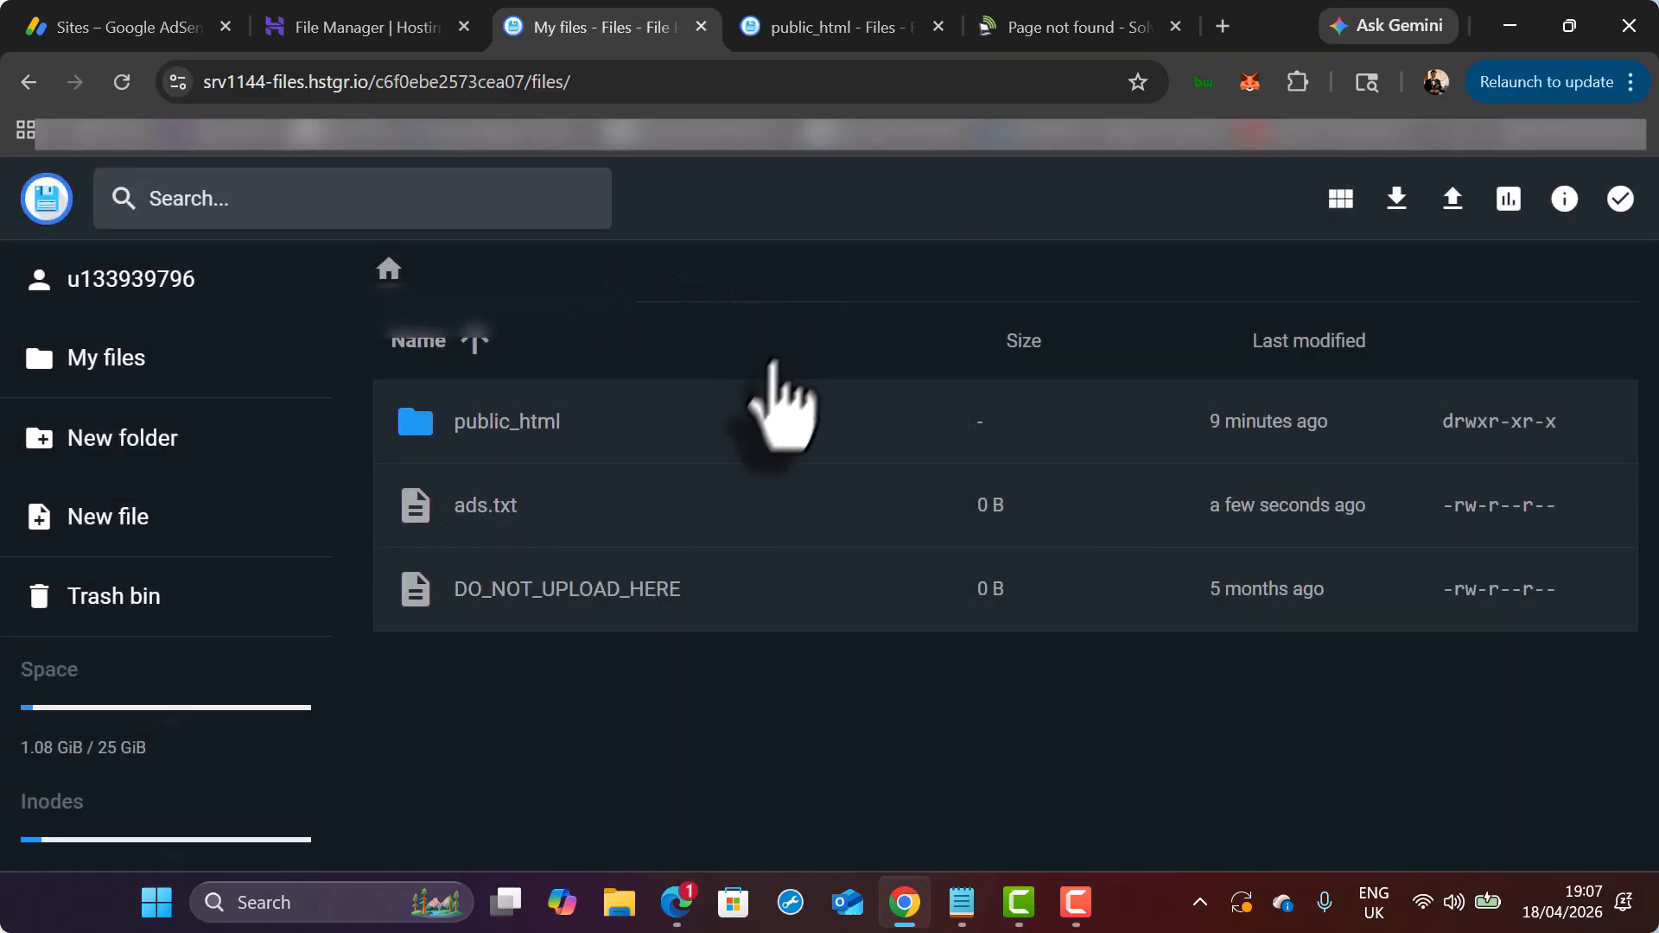
Load solveinweb.com/wp-admin in a new browser tab.
left_click(1080, 26)
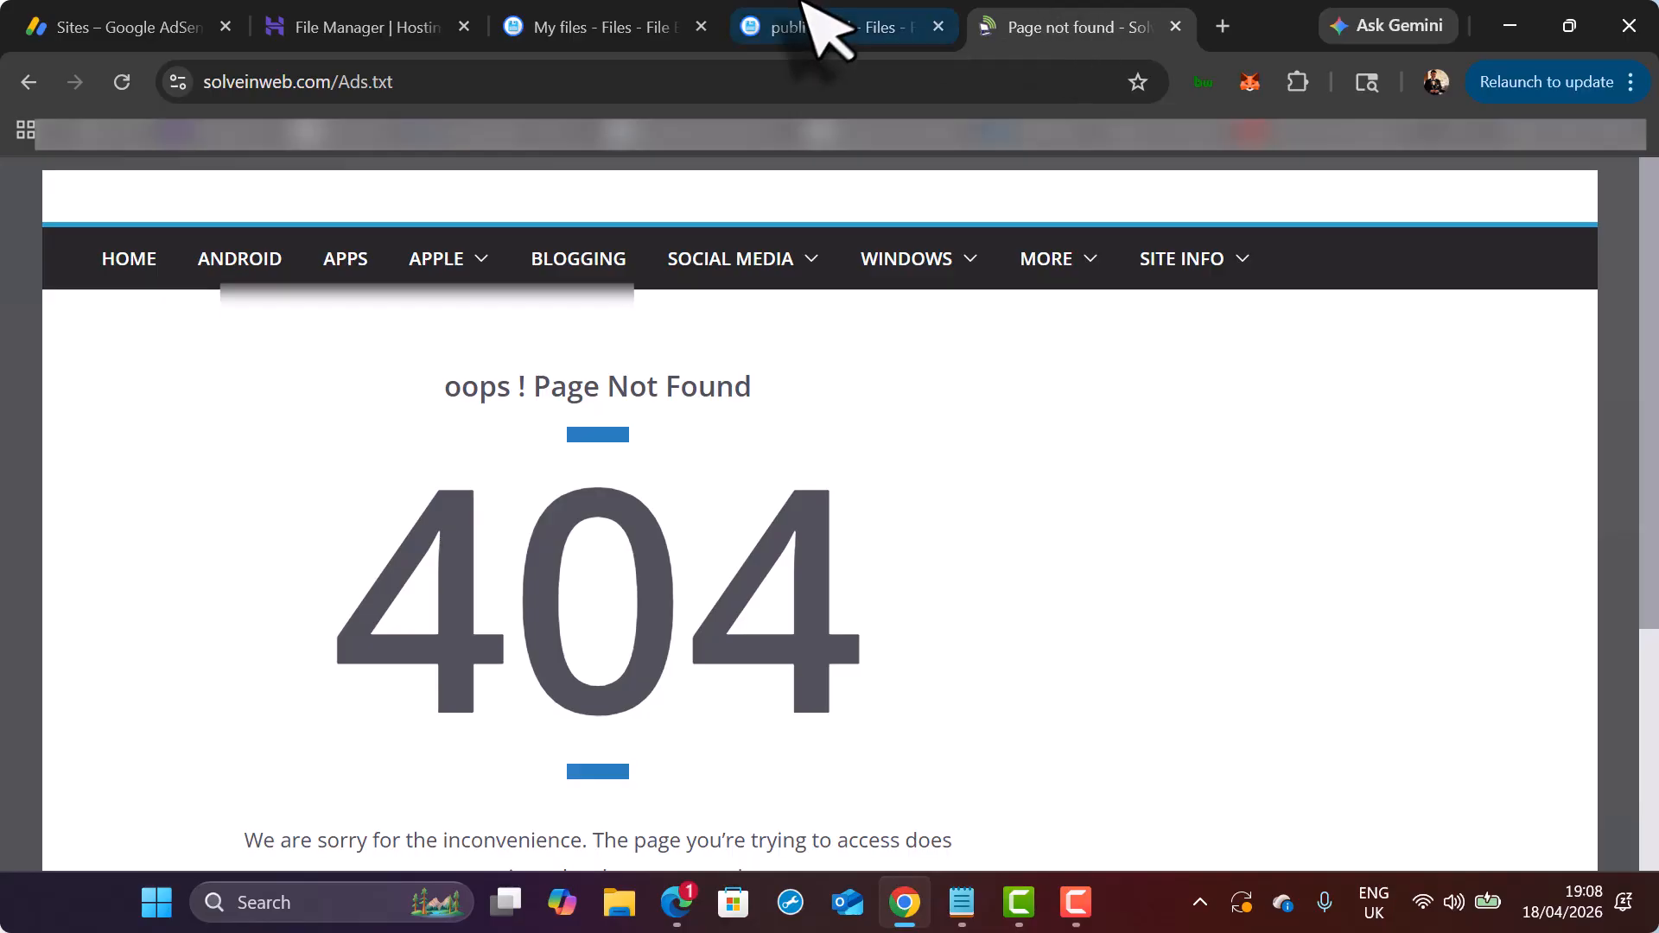
left_click(815, 25)
left_click(1222, 26)
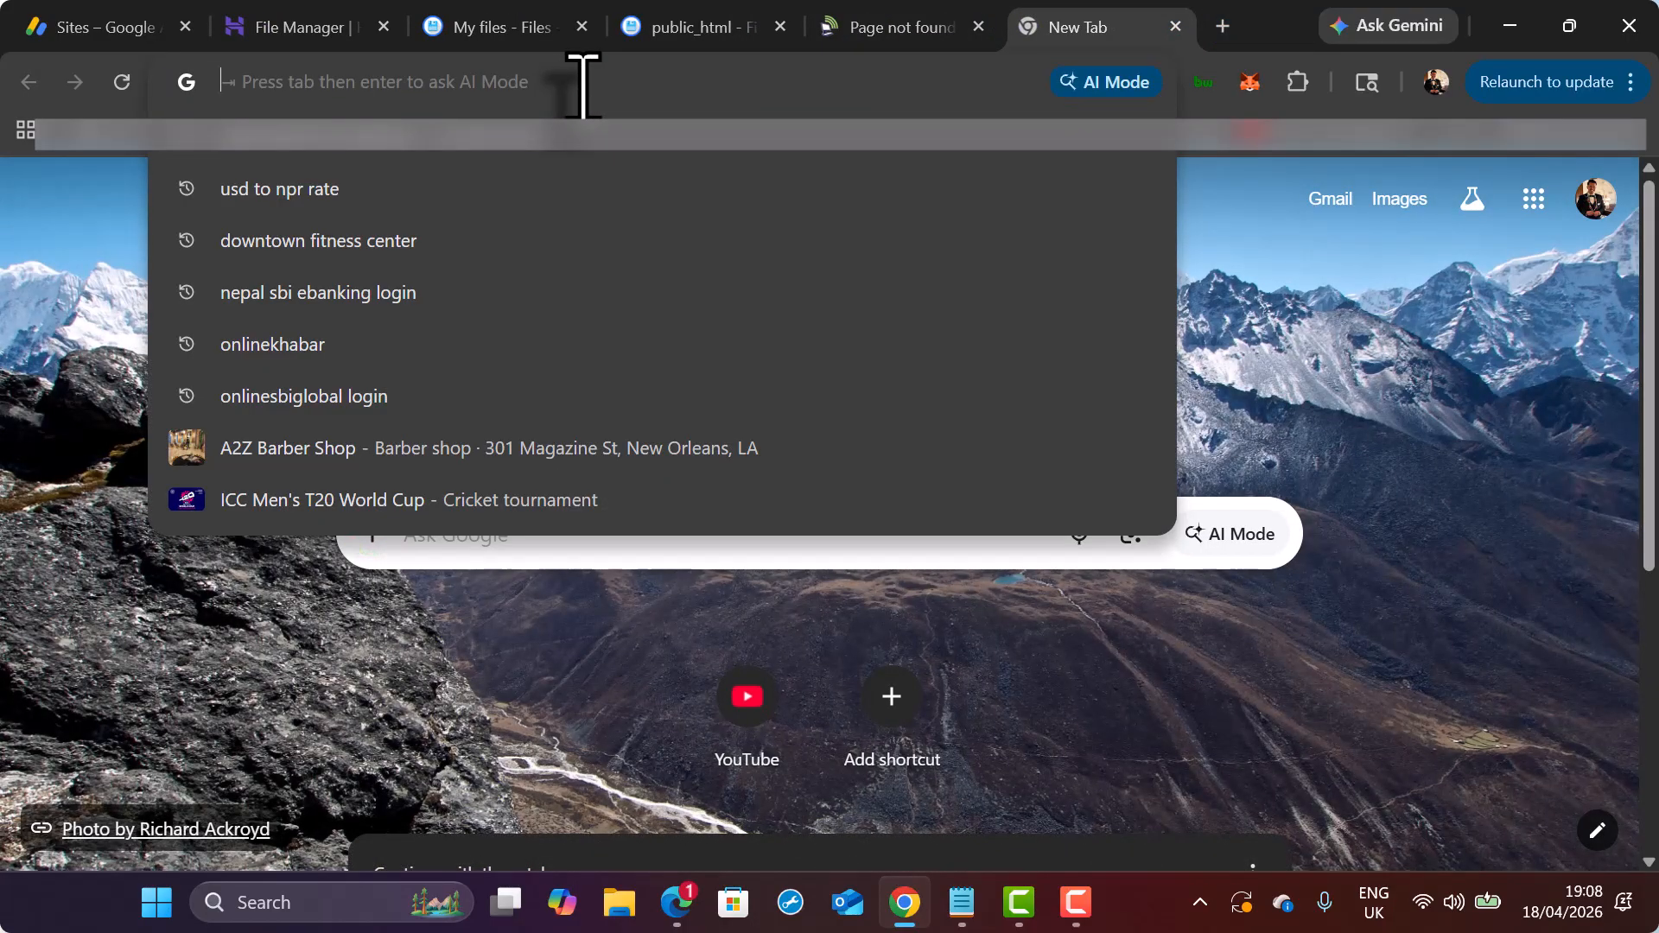
type("solveinweb.com/wp-admin")
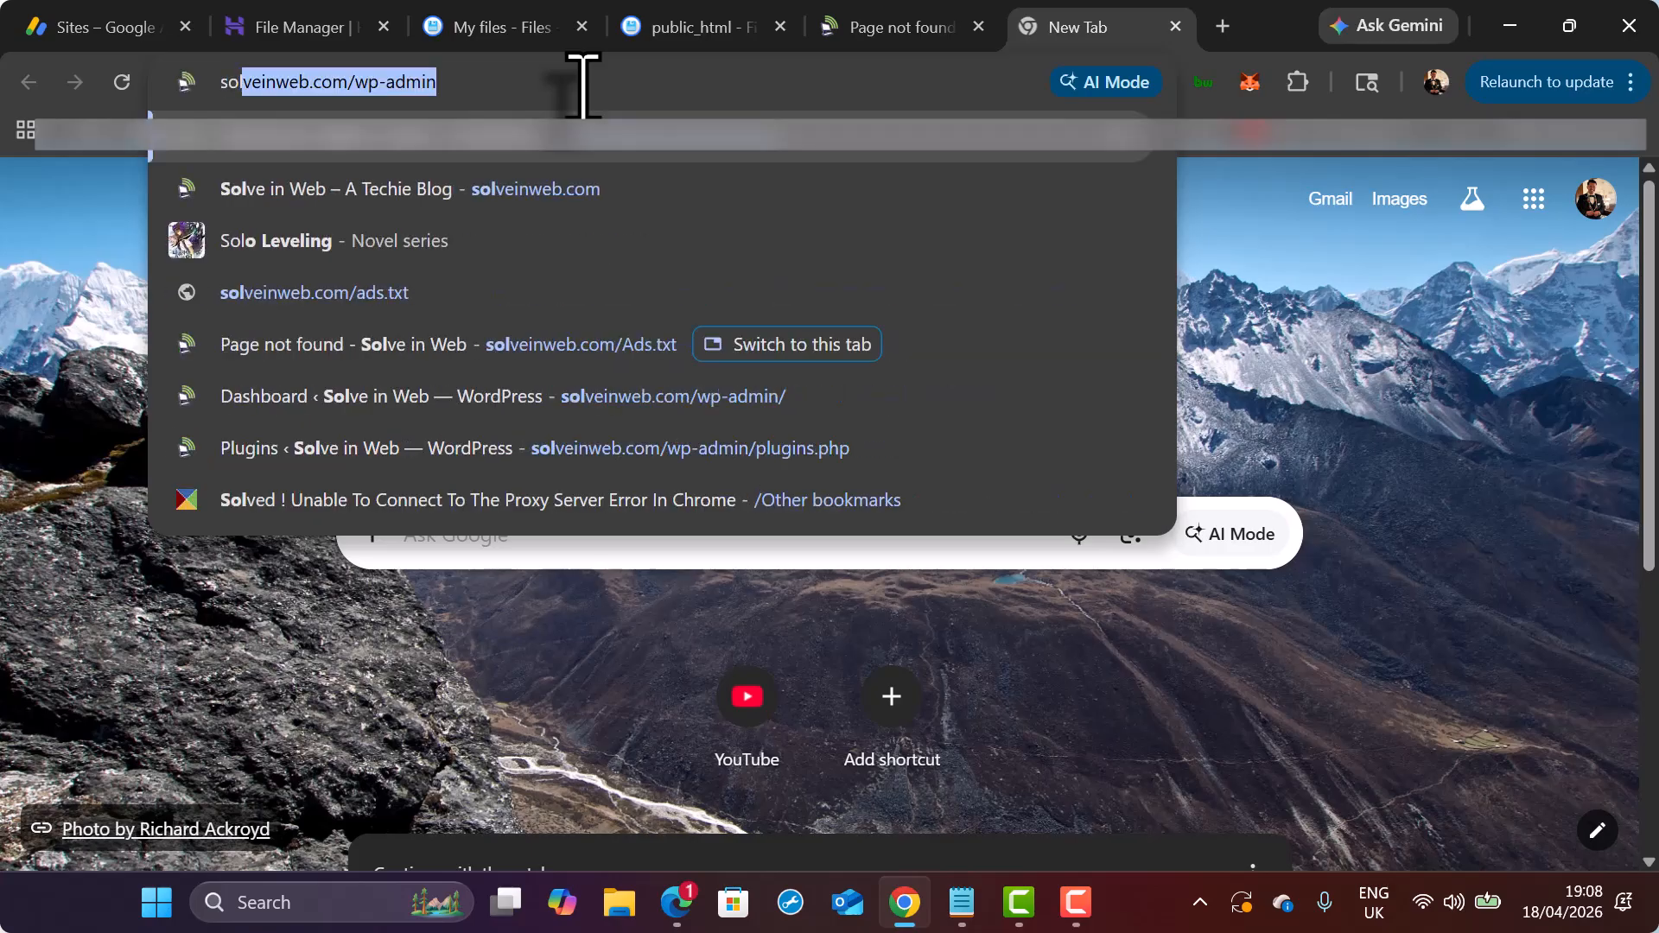
key("Right")
key("Return")
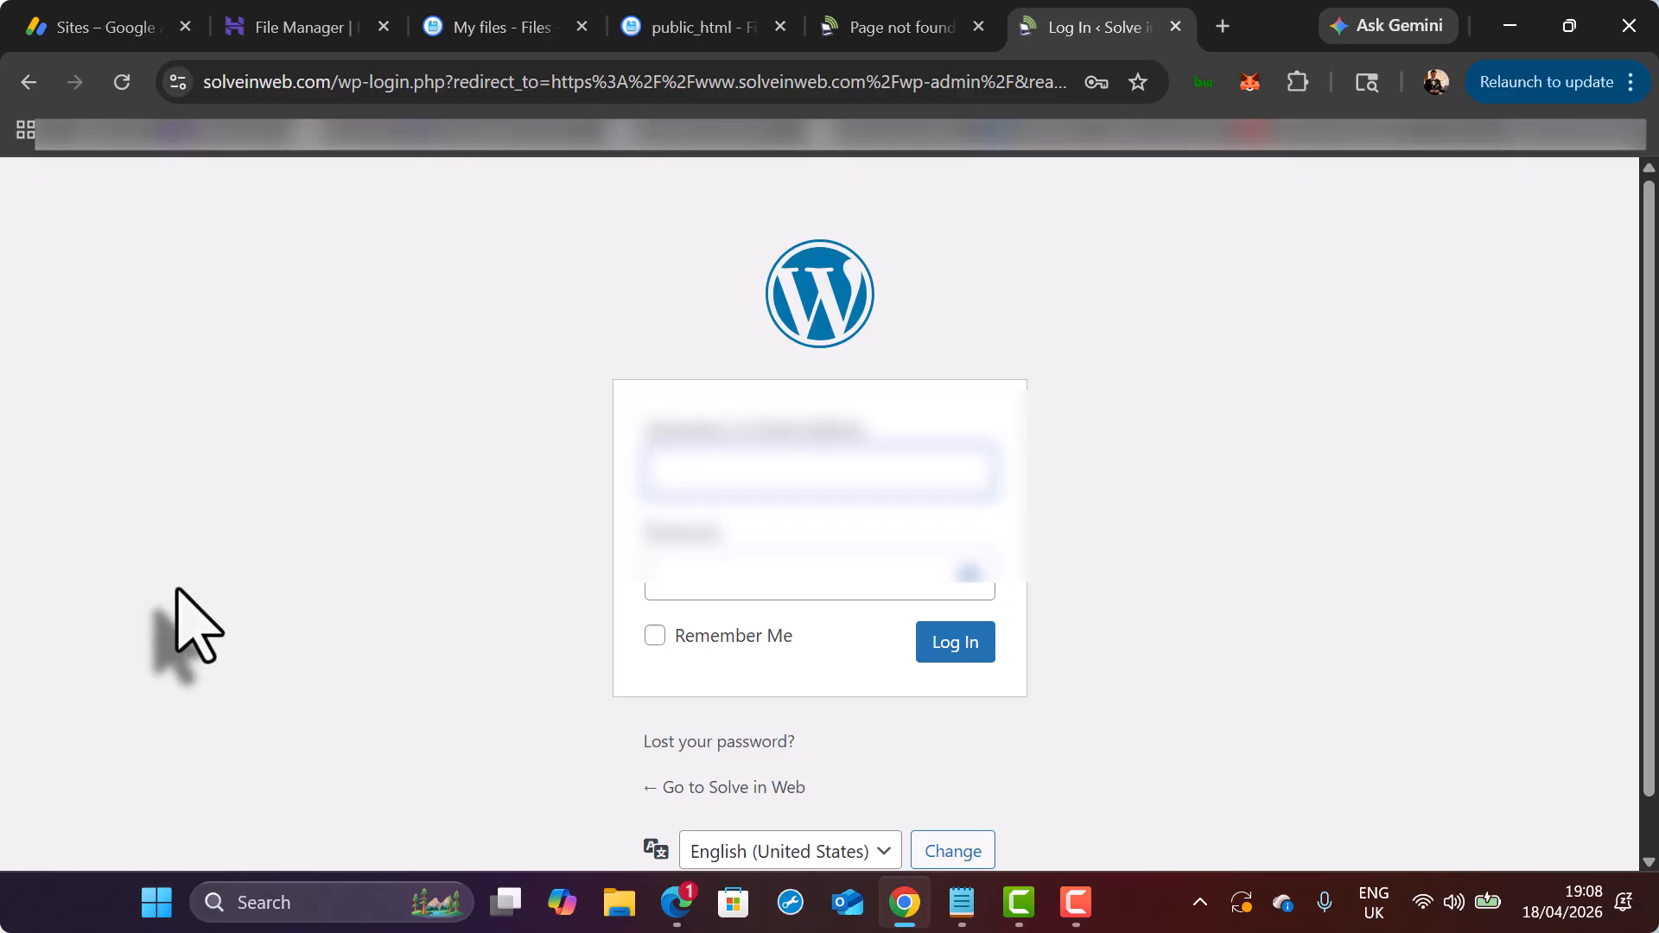
Log in to the WordPress dashboard by filling the username and password fields with the saved credentials.
left_click(739, 458)
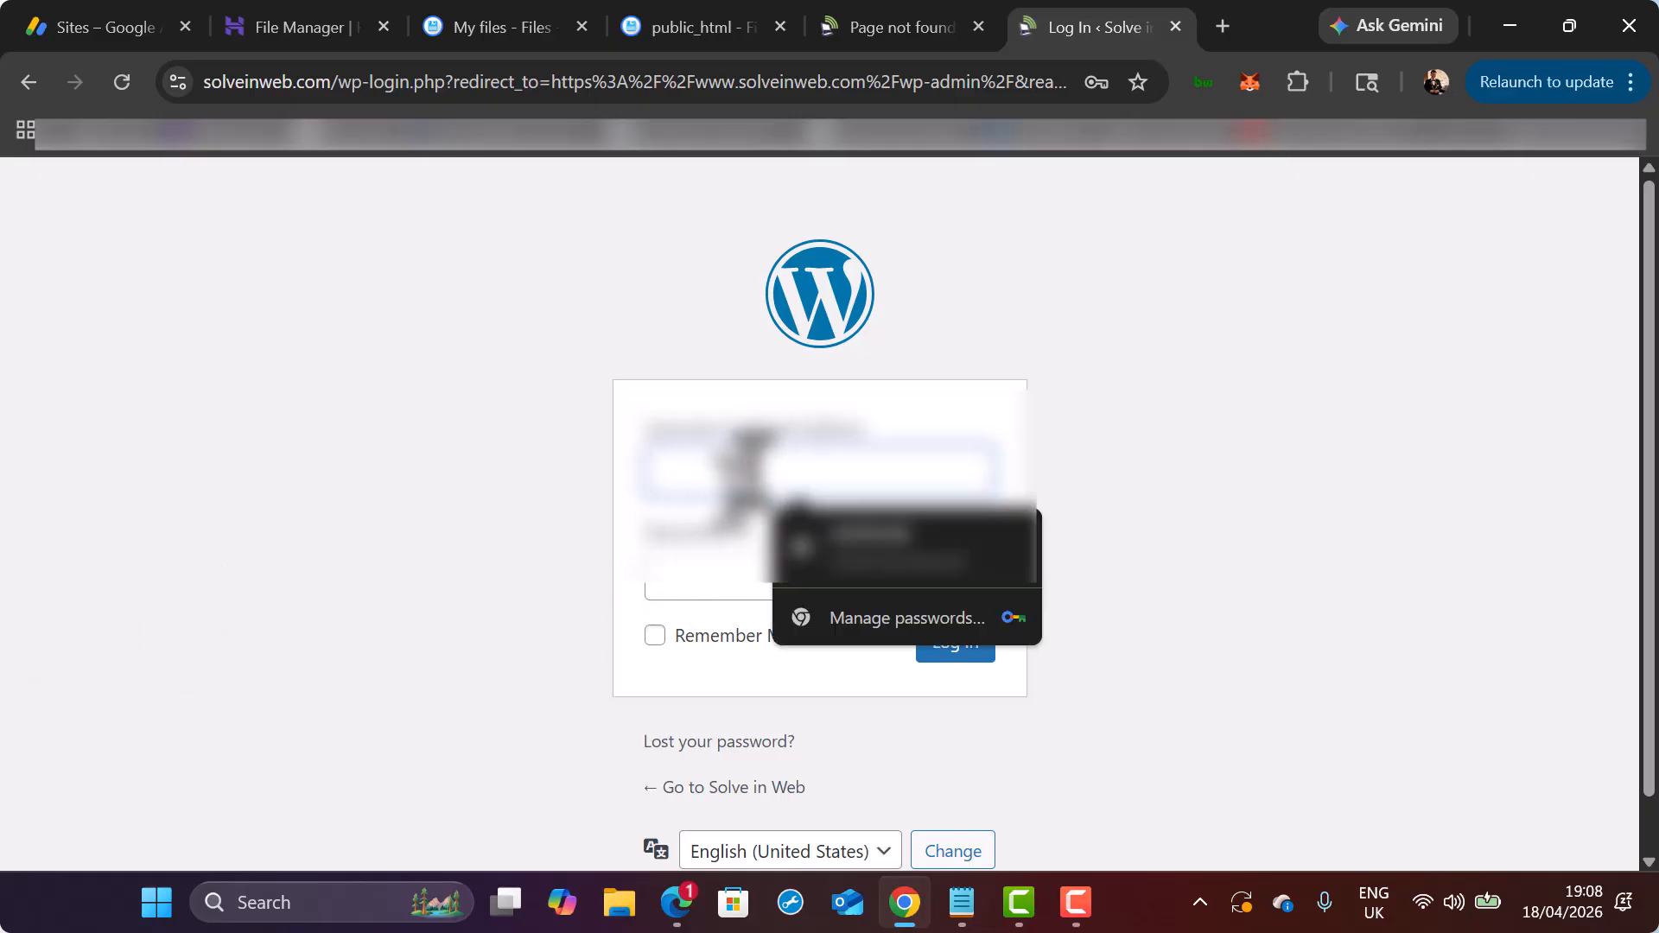
left_click(908, 570)
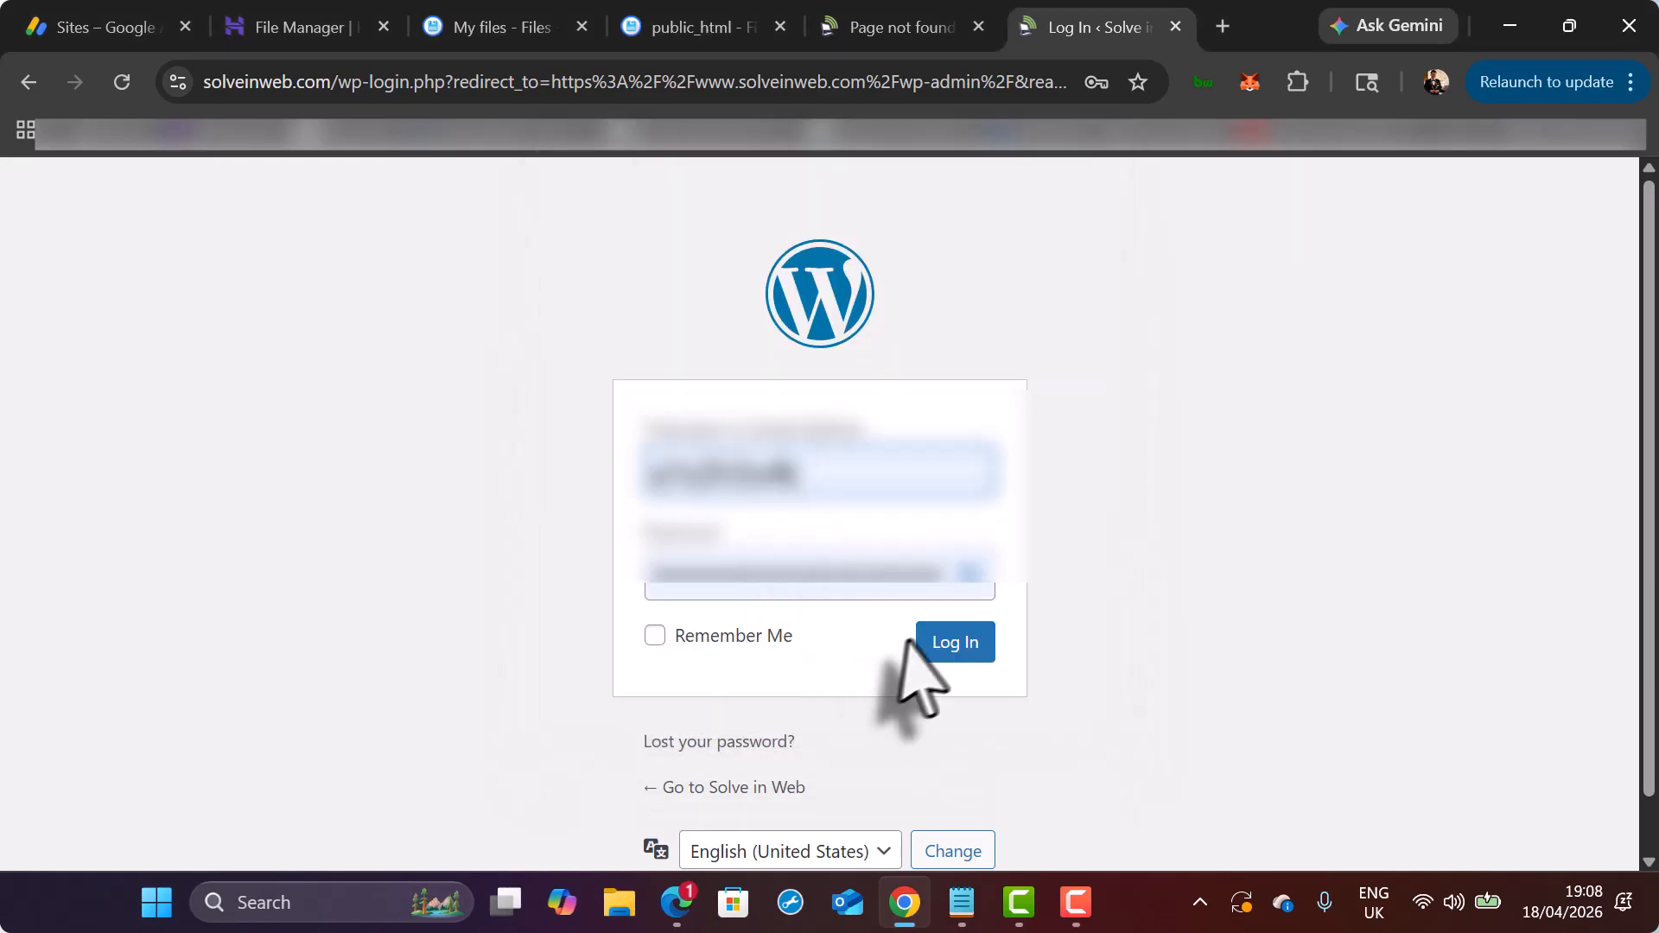
left_click(957, 642)
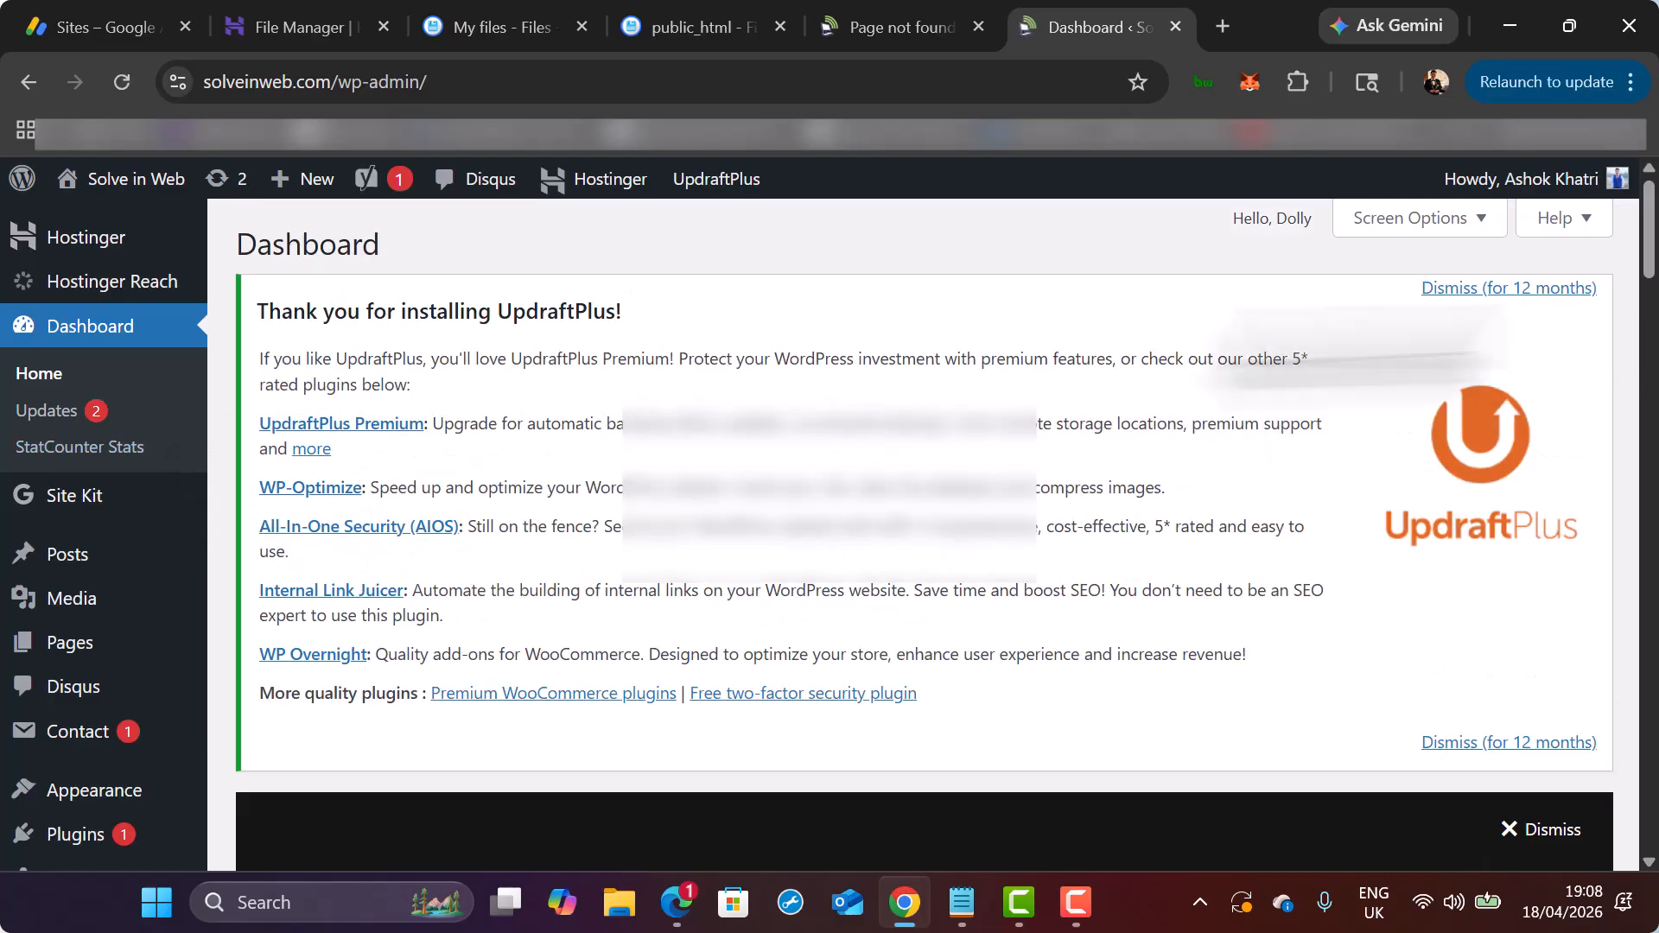
scroll(186, 449, "down", 2)
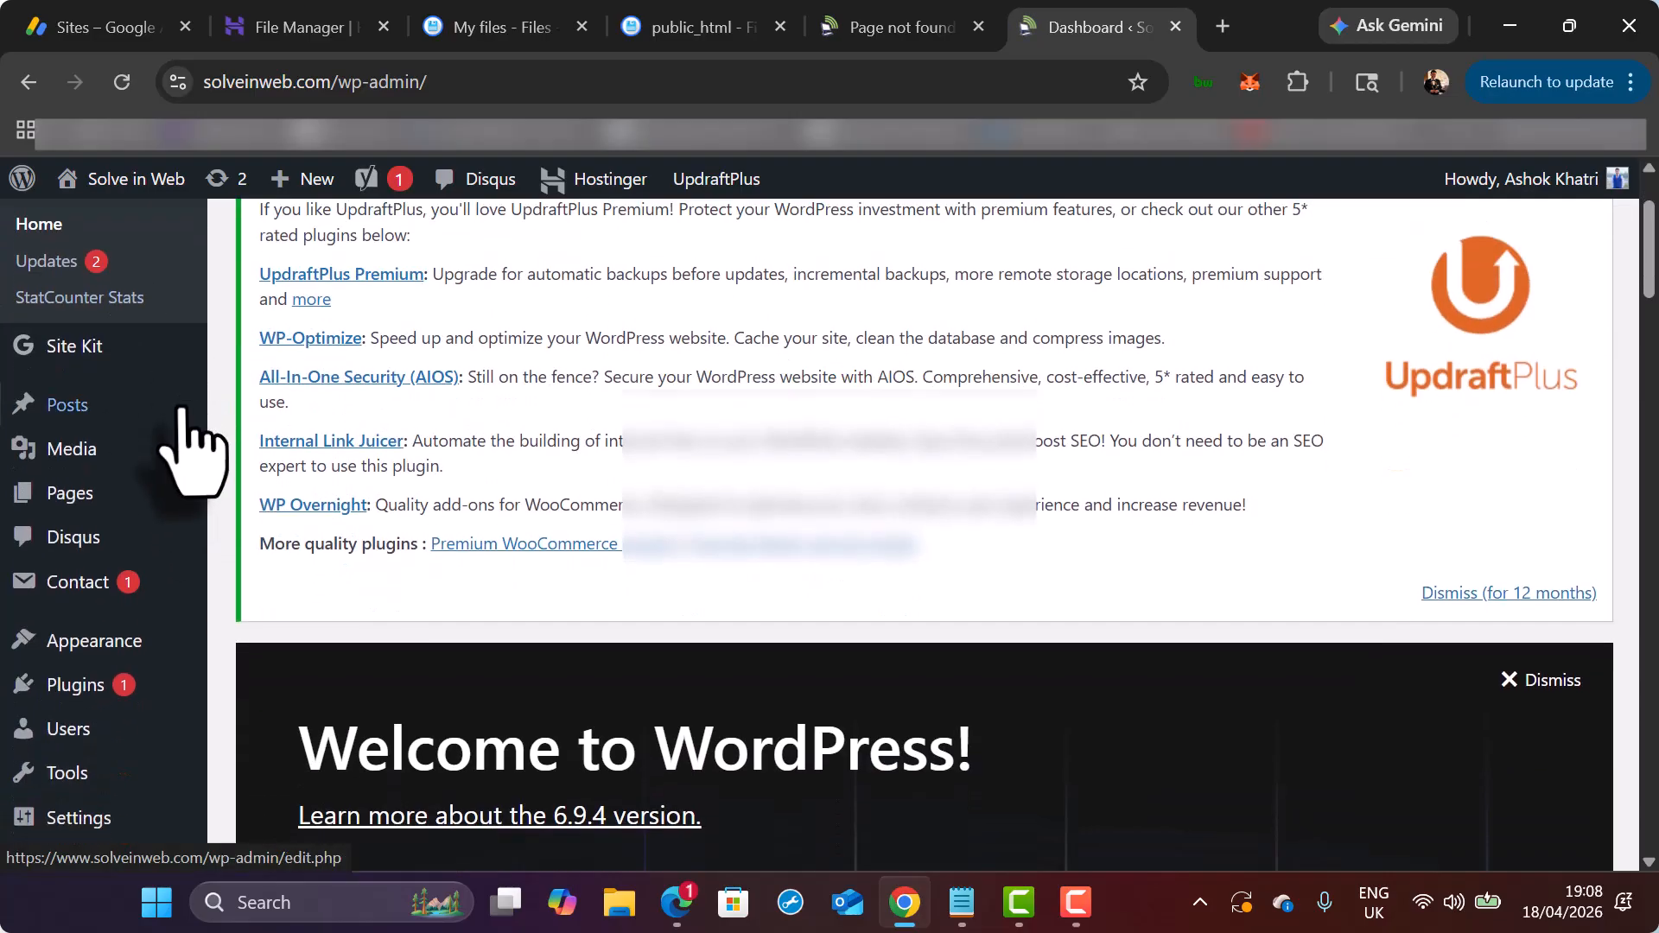
Go to the page for adding plugins and search the plugin directory for "file manager".
scroll(182, 414, "down", 1)
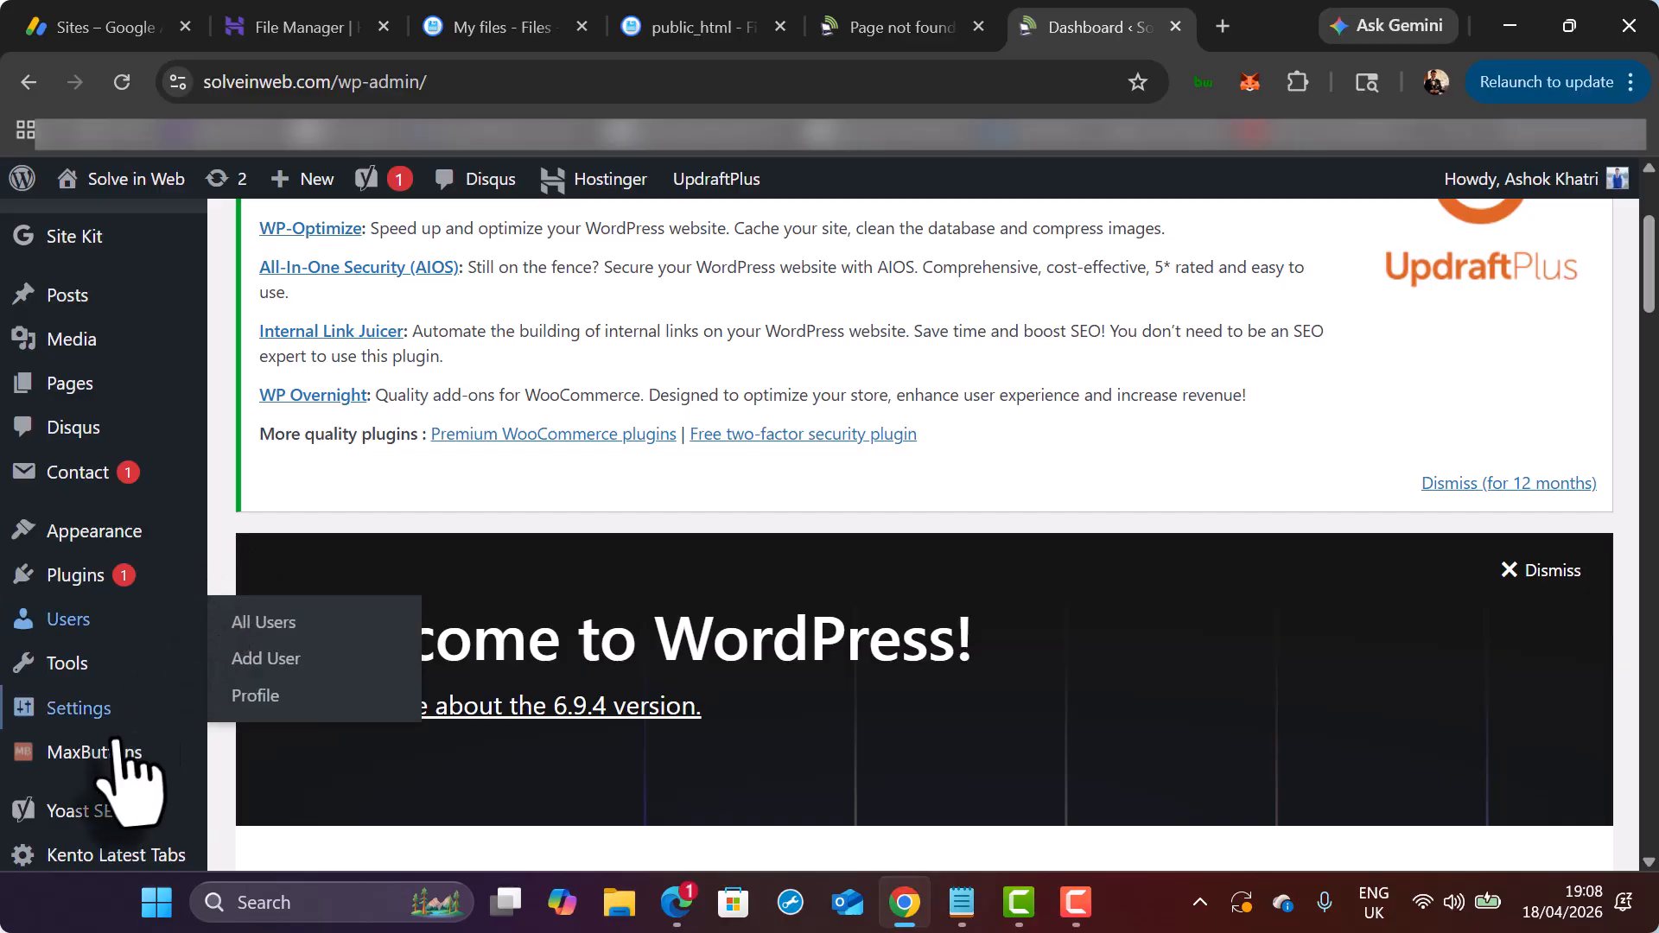
scroll(141, 616, "up", 1)
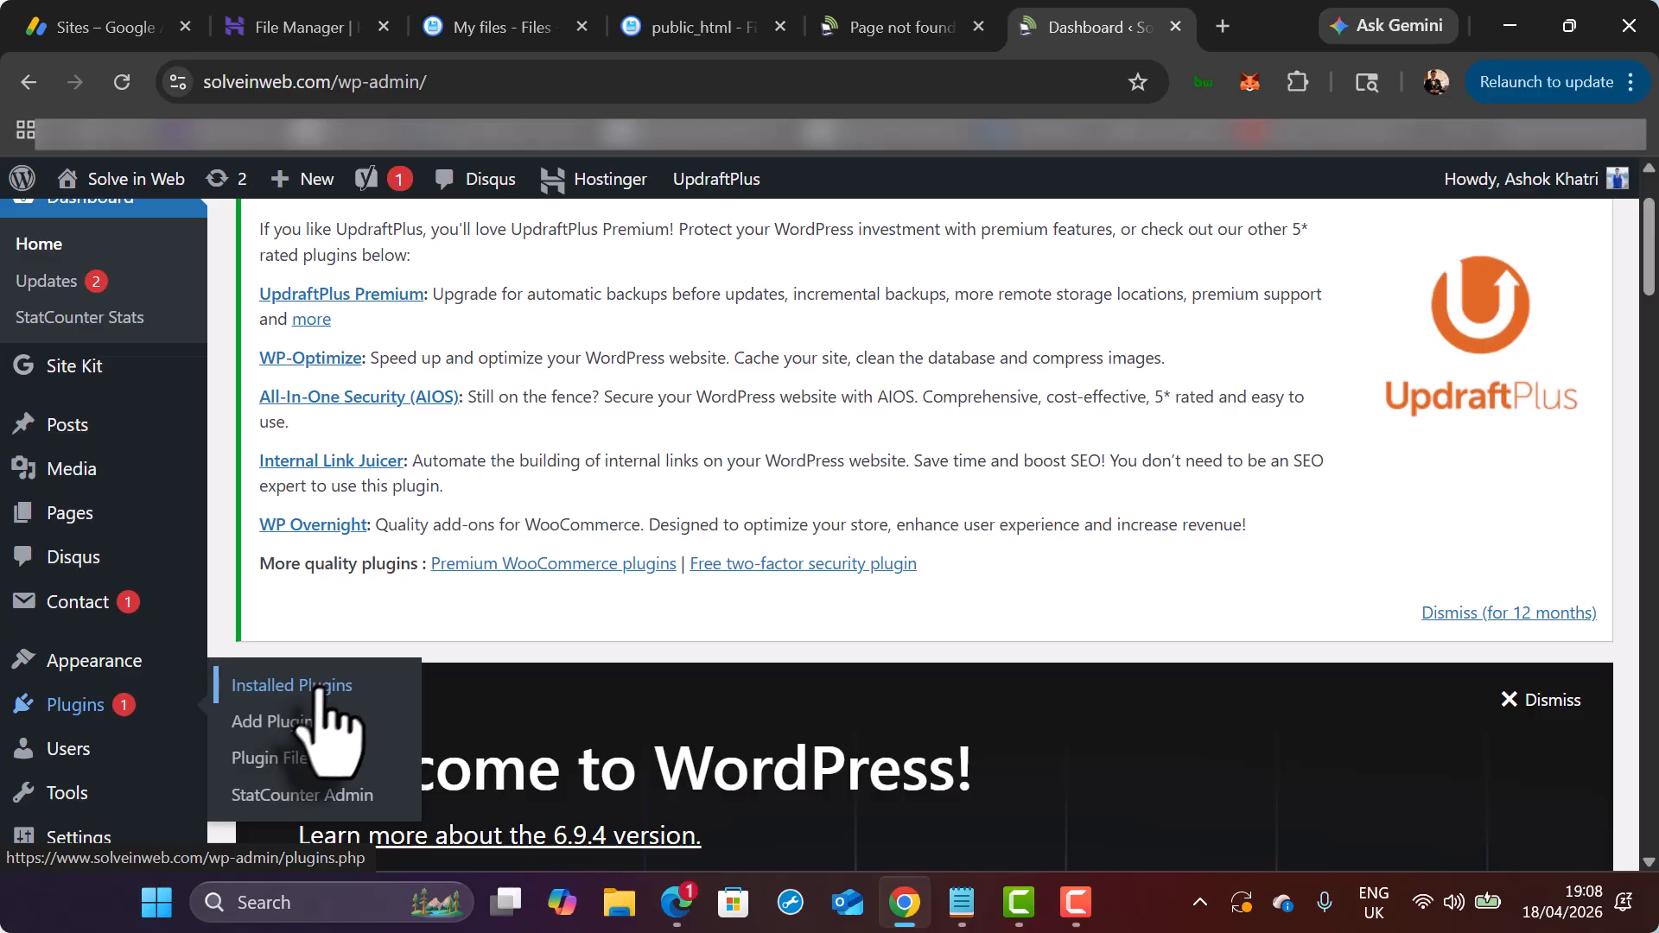
left_click(293, 730)
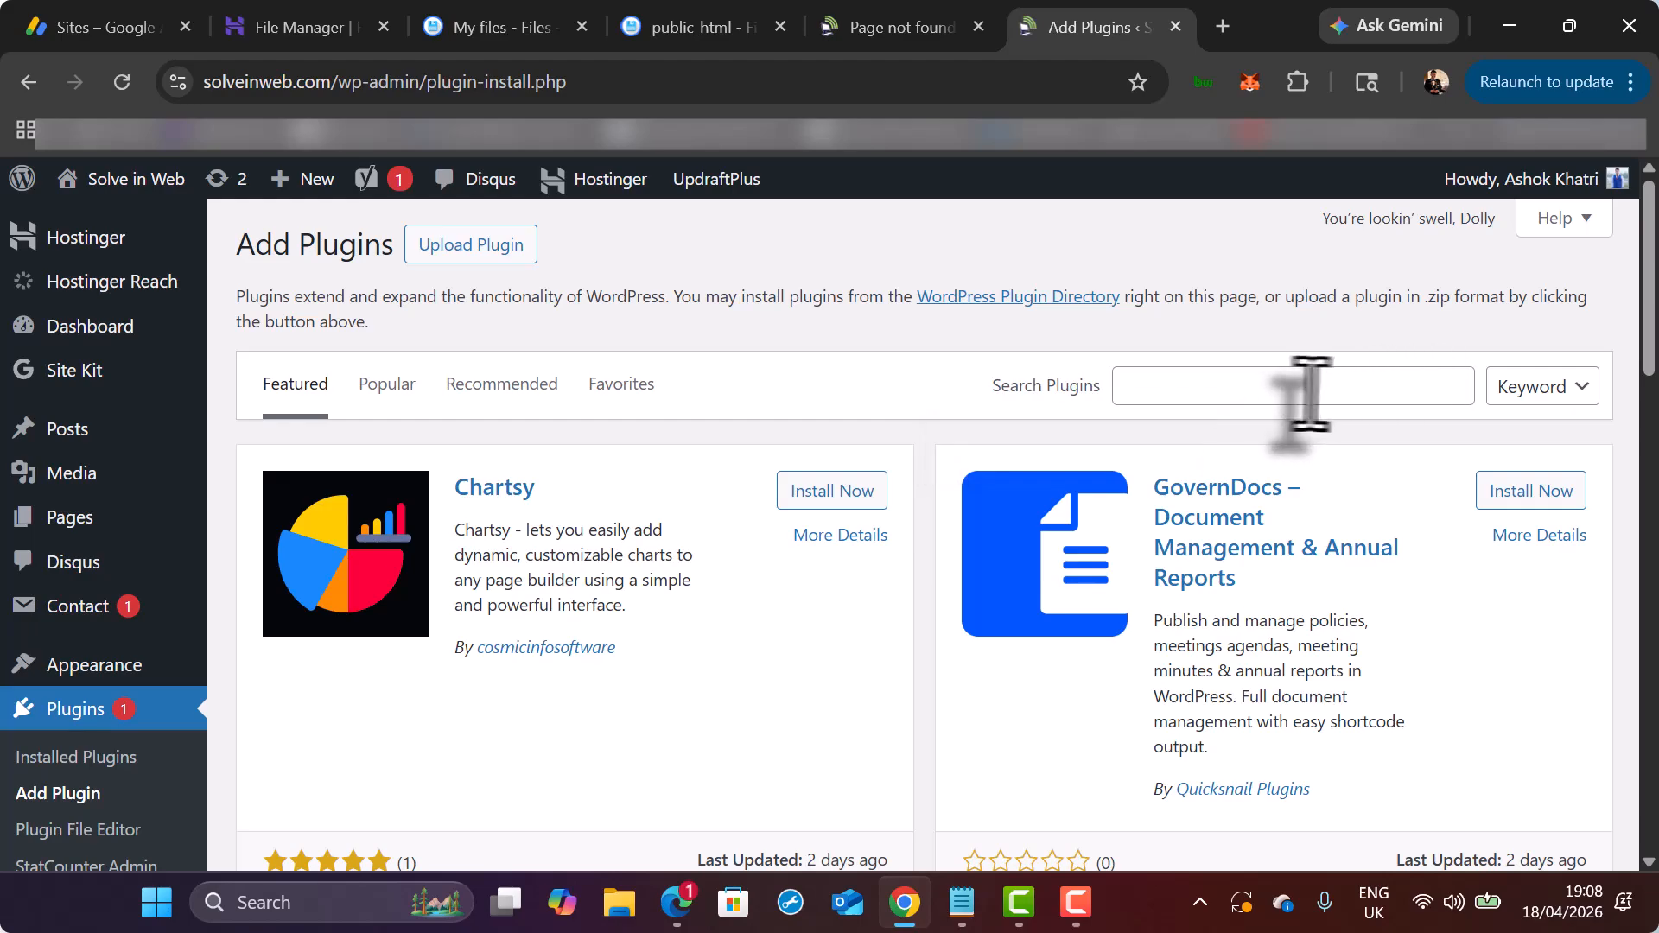
left_click(1270, 387)
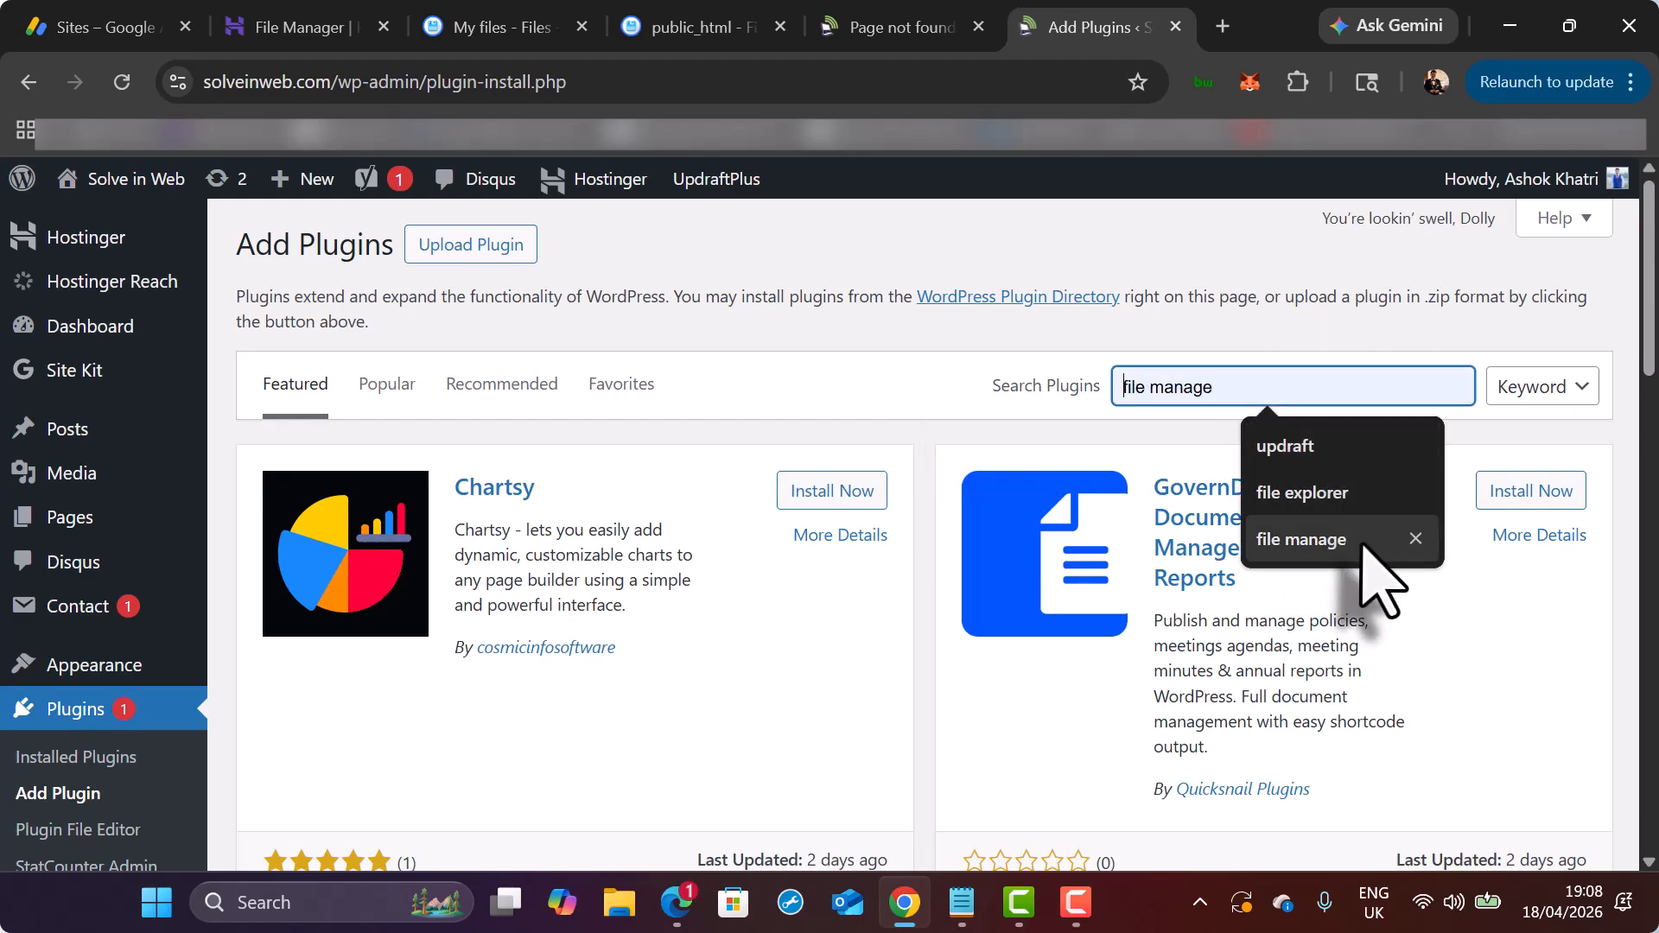
left_click(1339, 495)
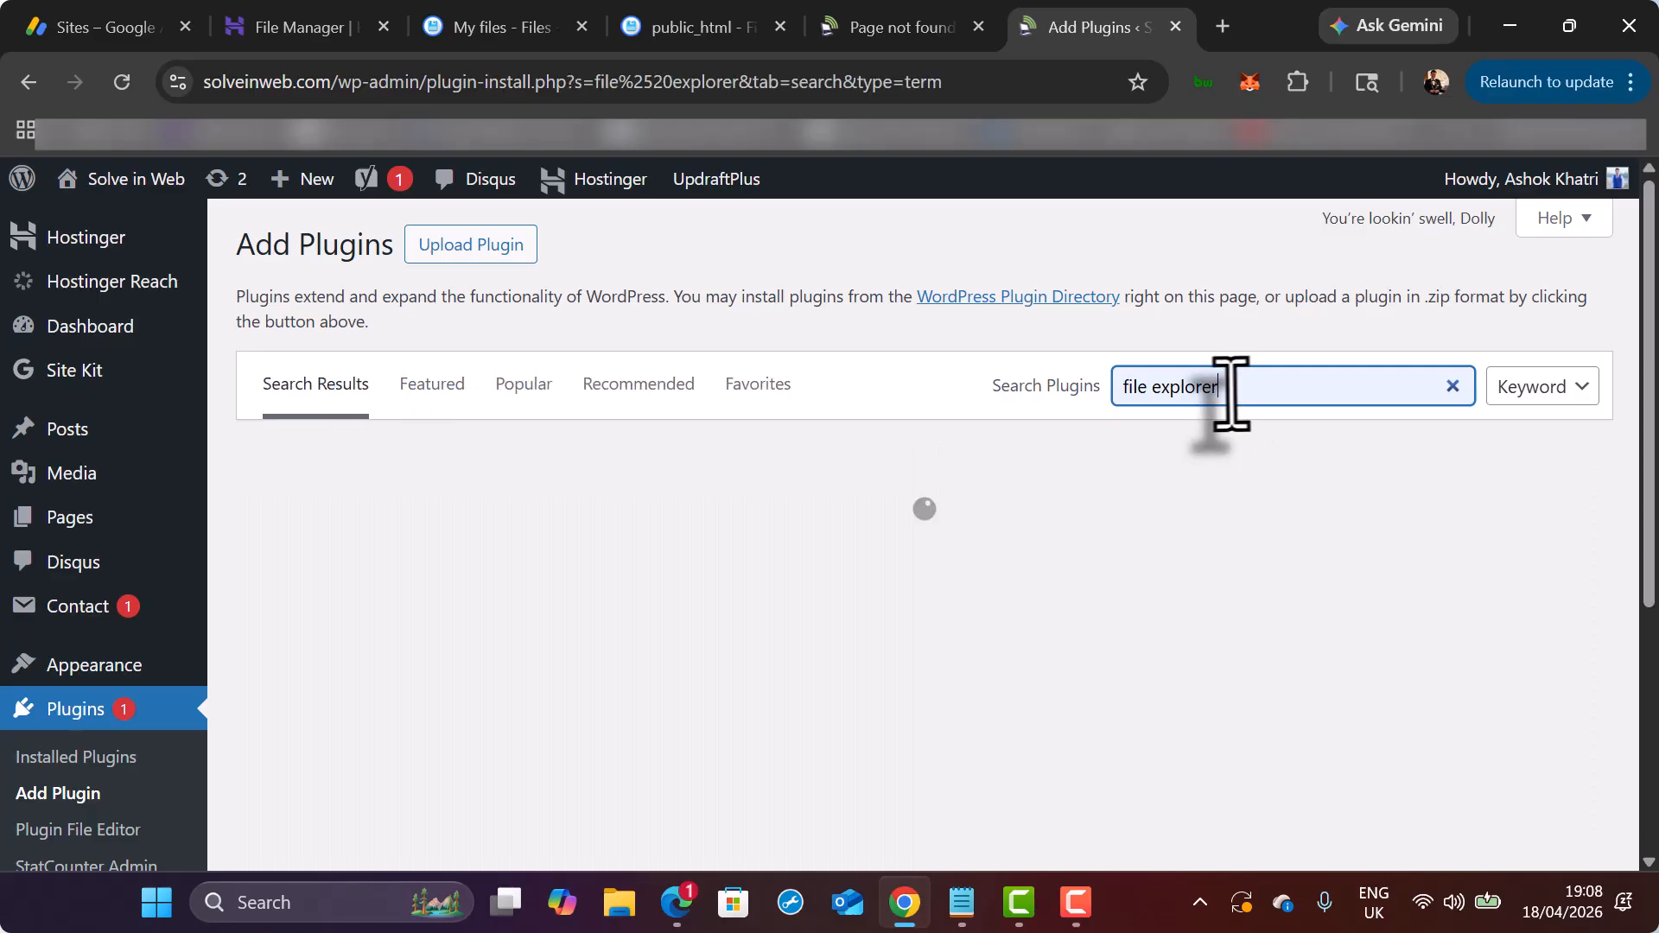
left_click_drag(1234, 389, 1113, 399)
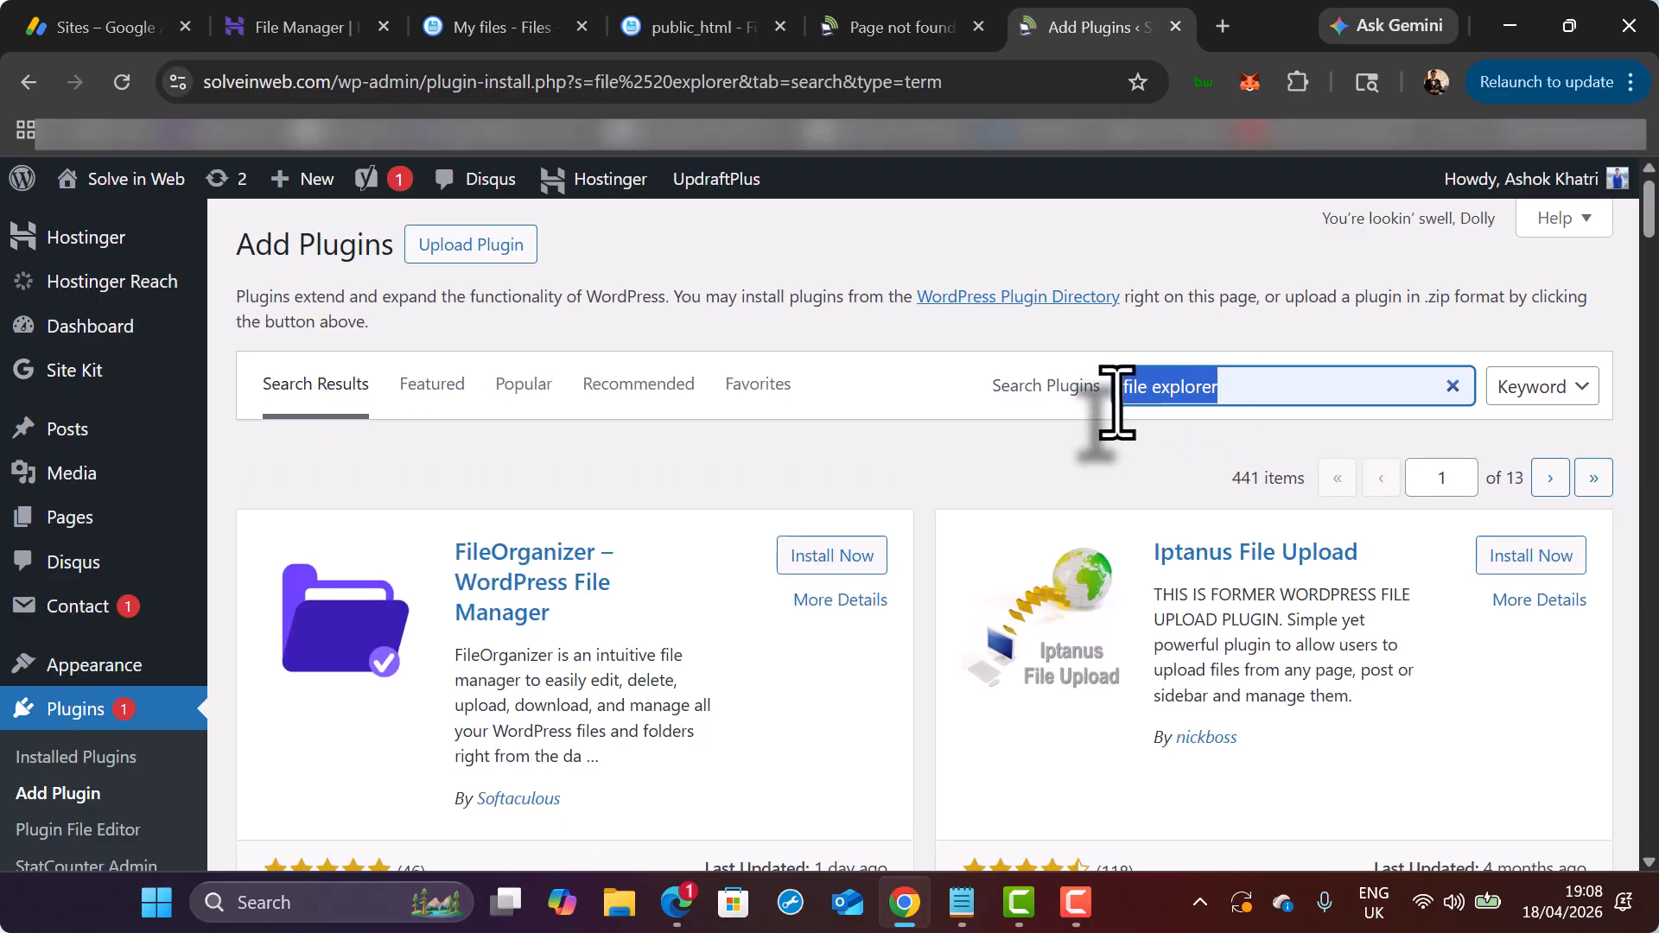
type("f")
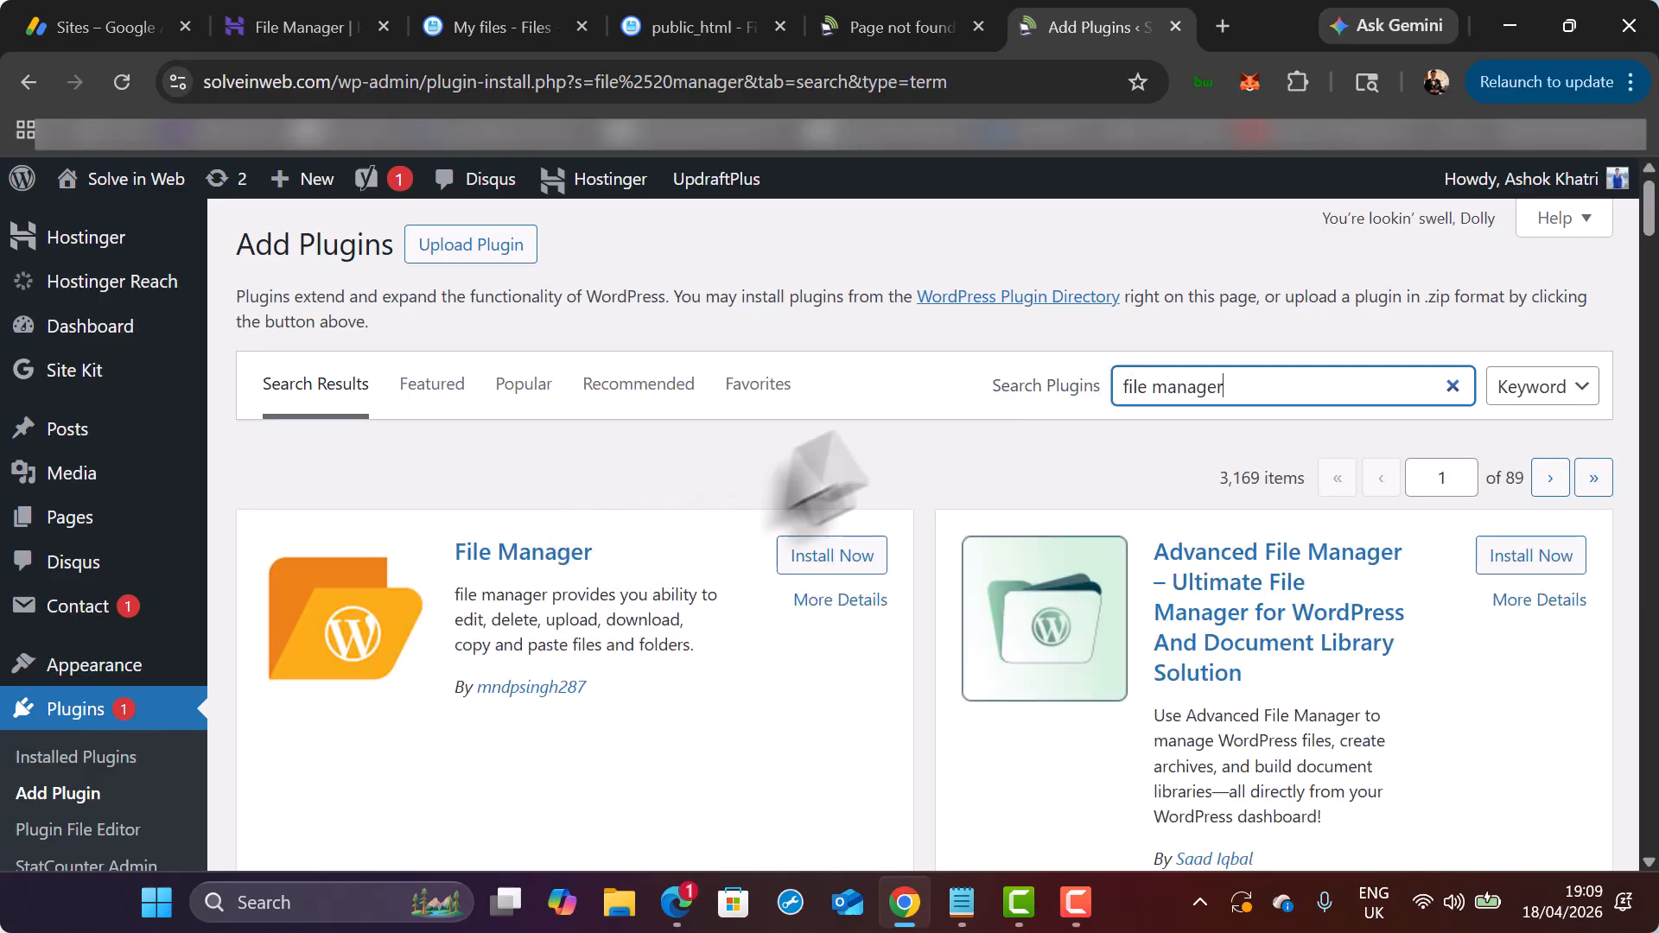
Install and activate the plugin named File Manager from the search results.
scroll(934, 403, "down", 3)
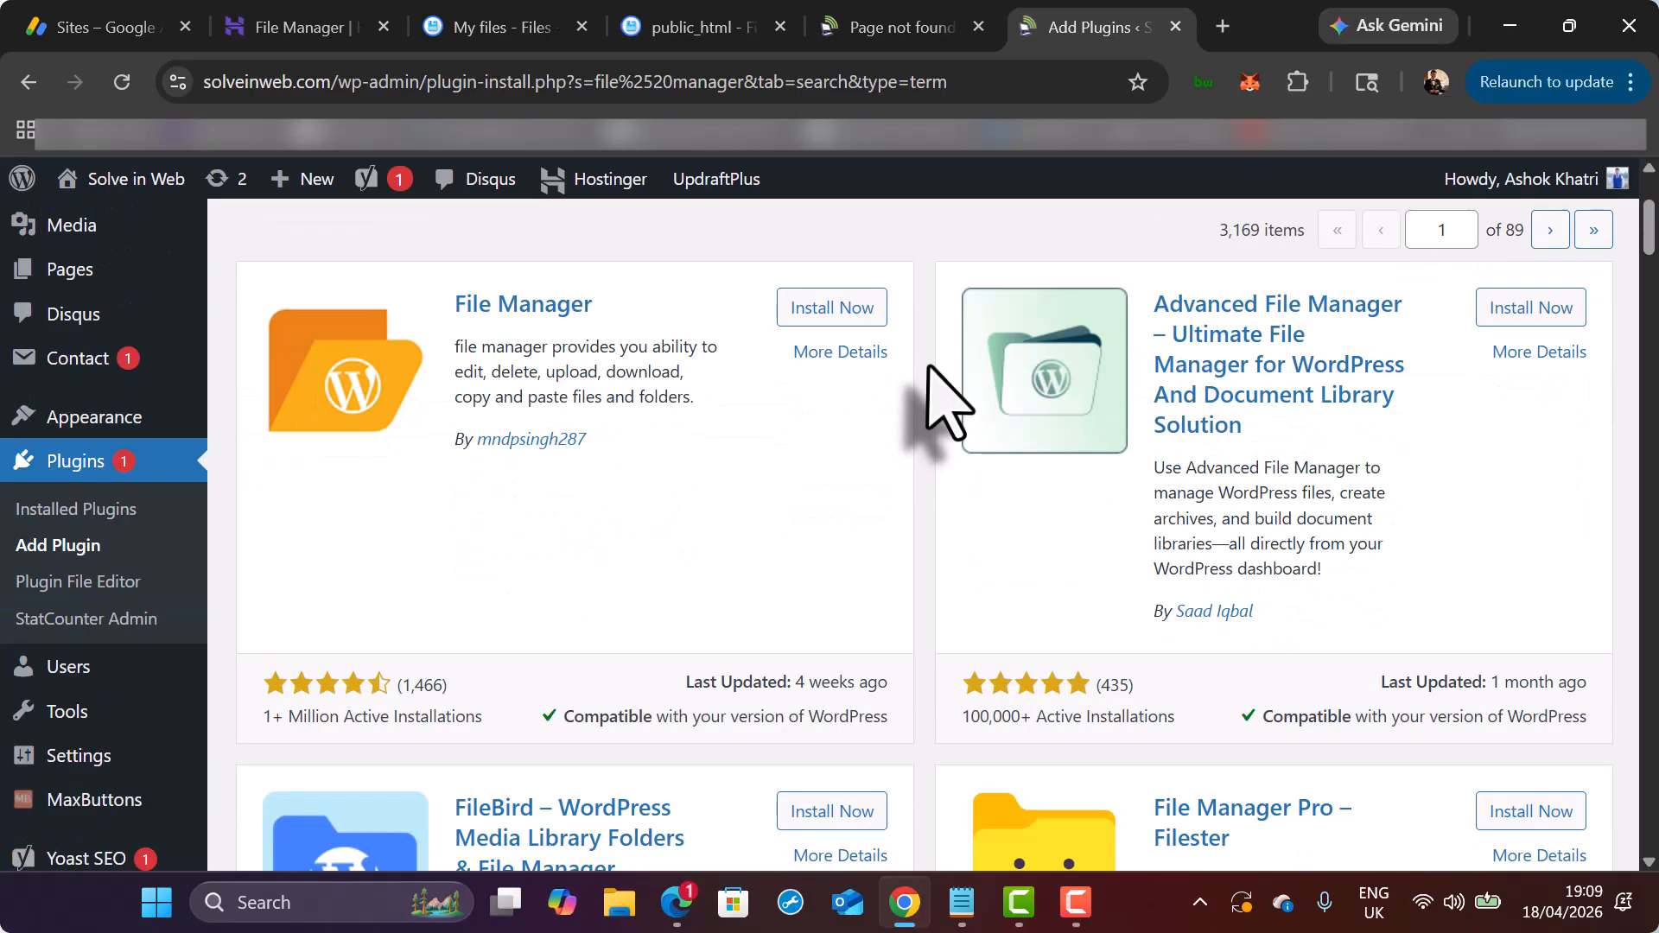
scroll(925, 593, "up", 2)
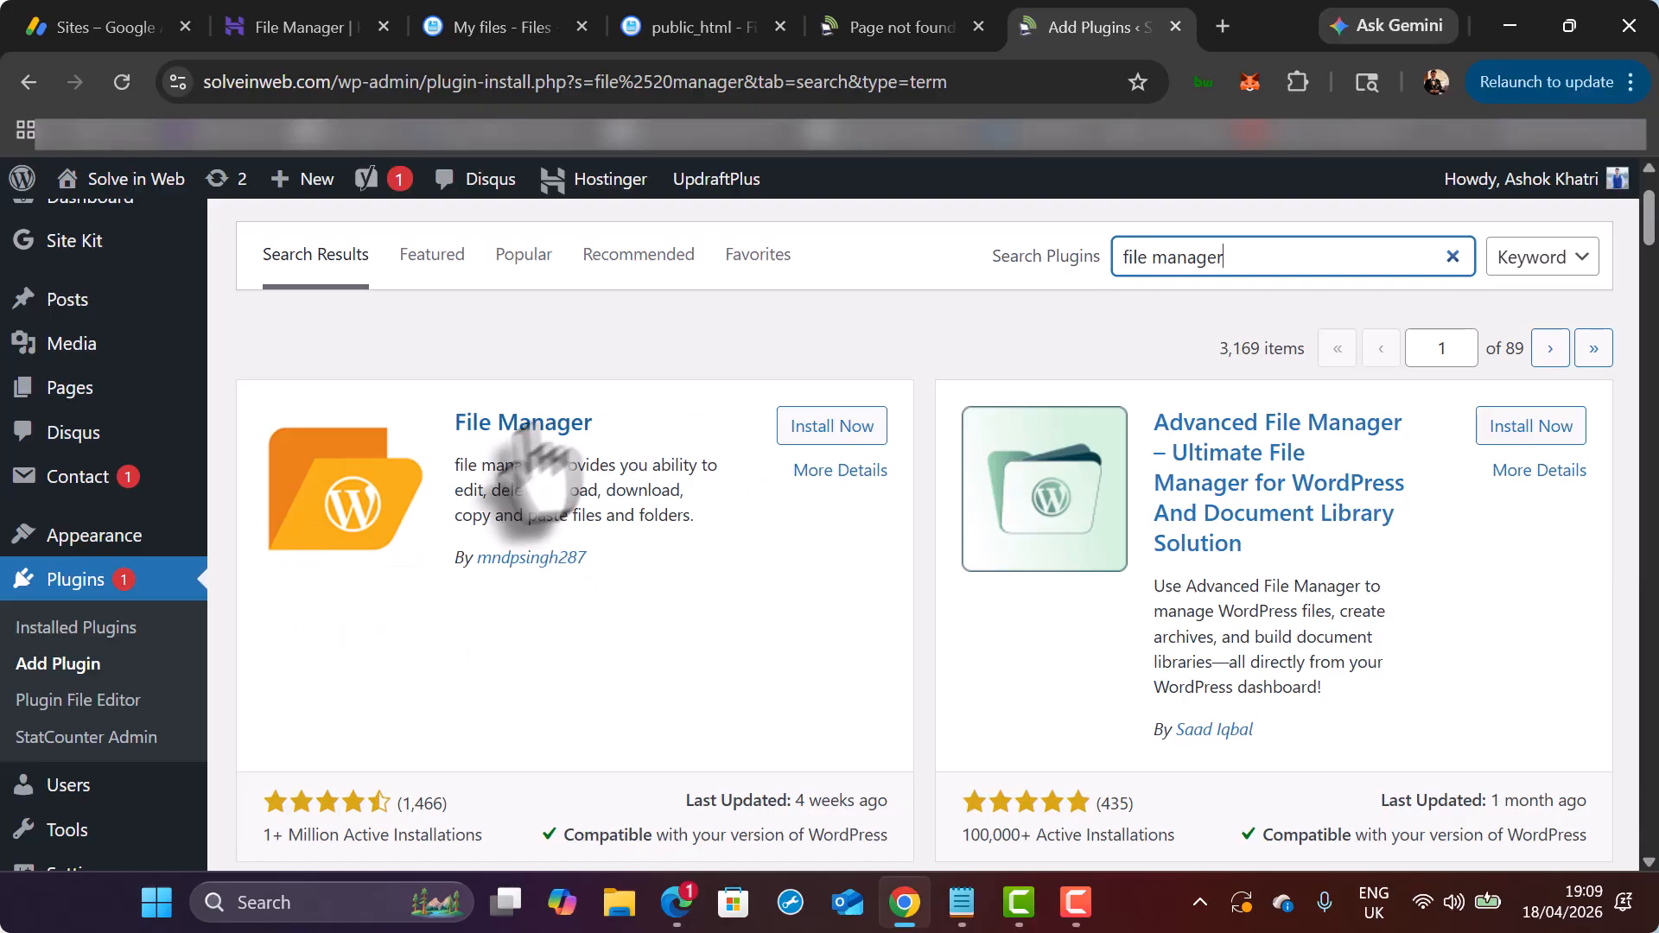
left_click(852, 428)
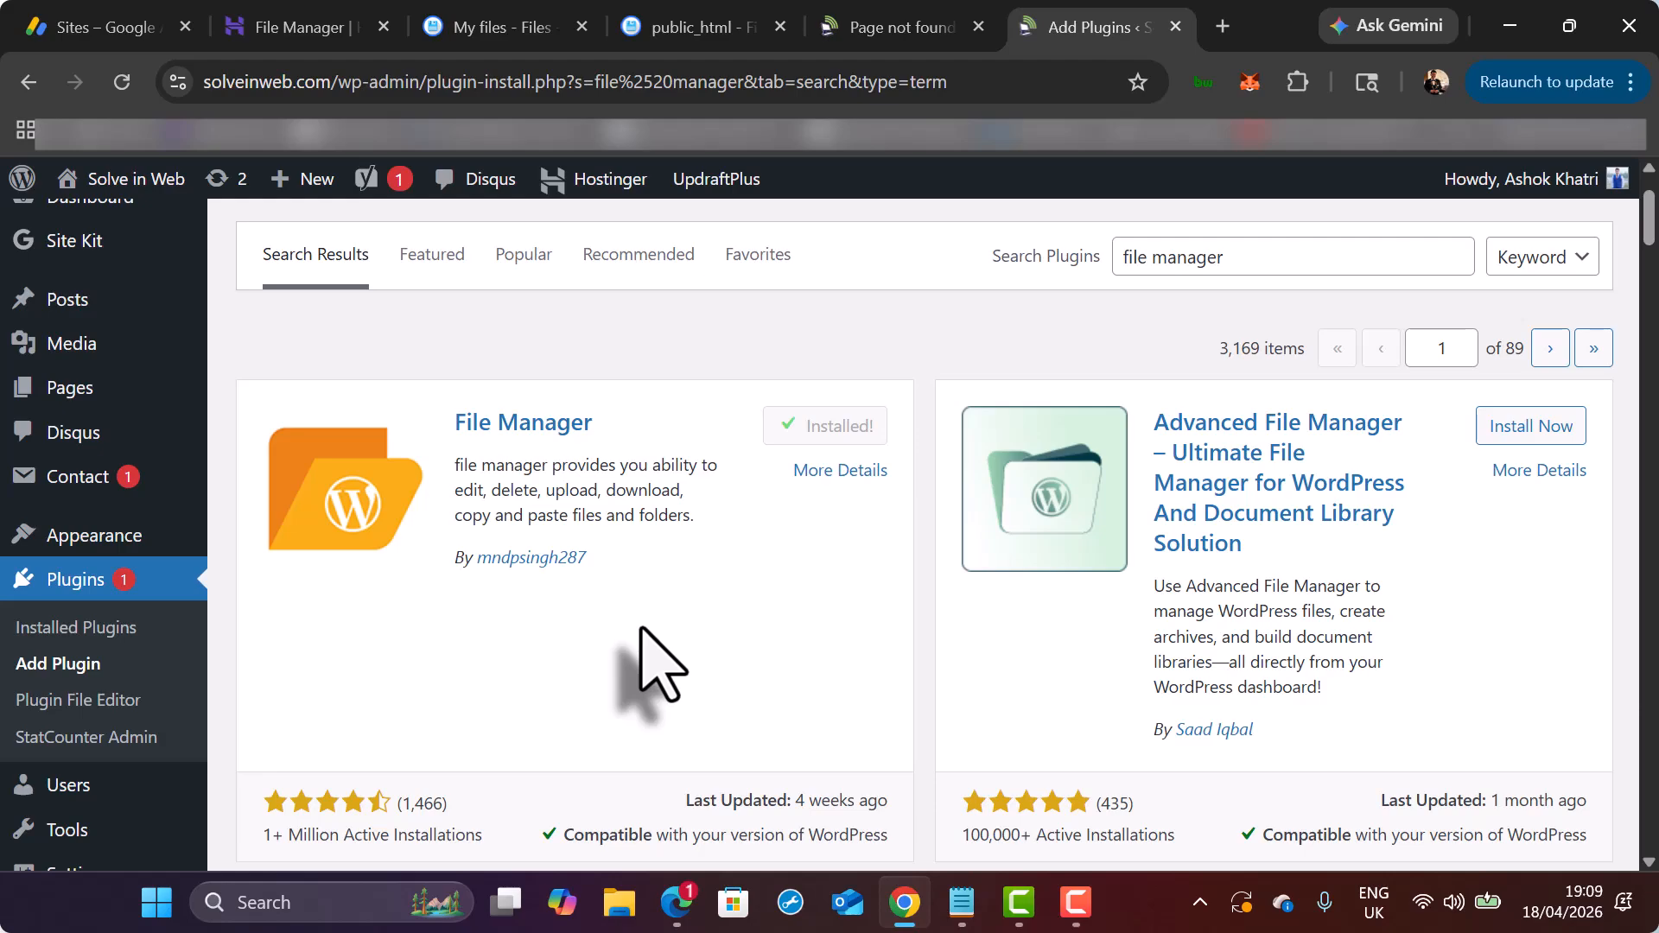
scroll(845, 558, "down", 1)
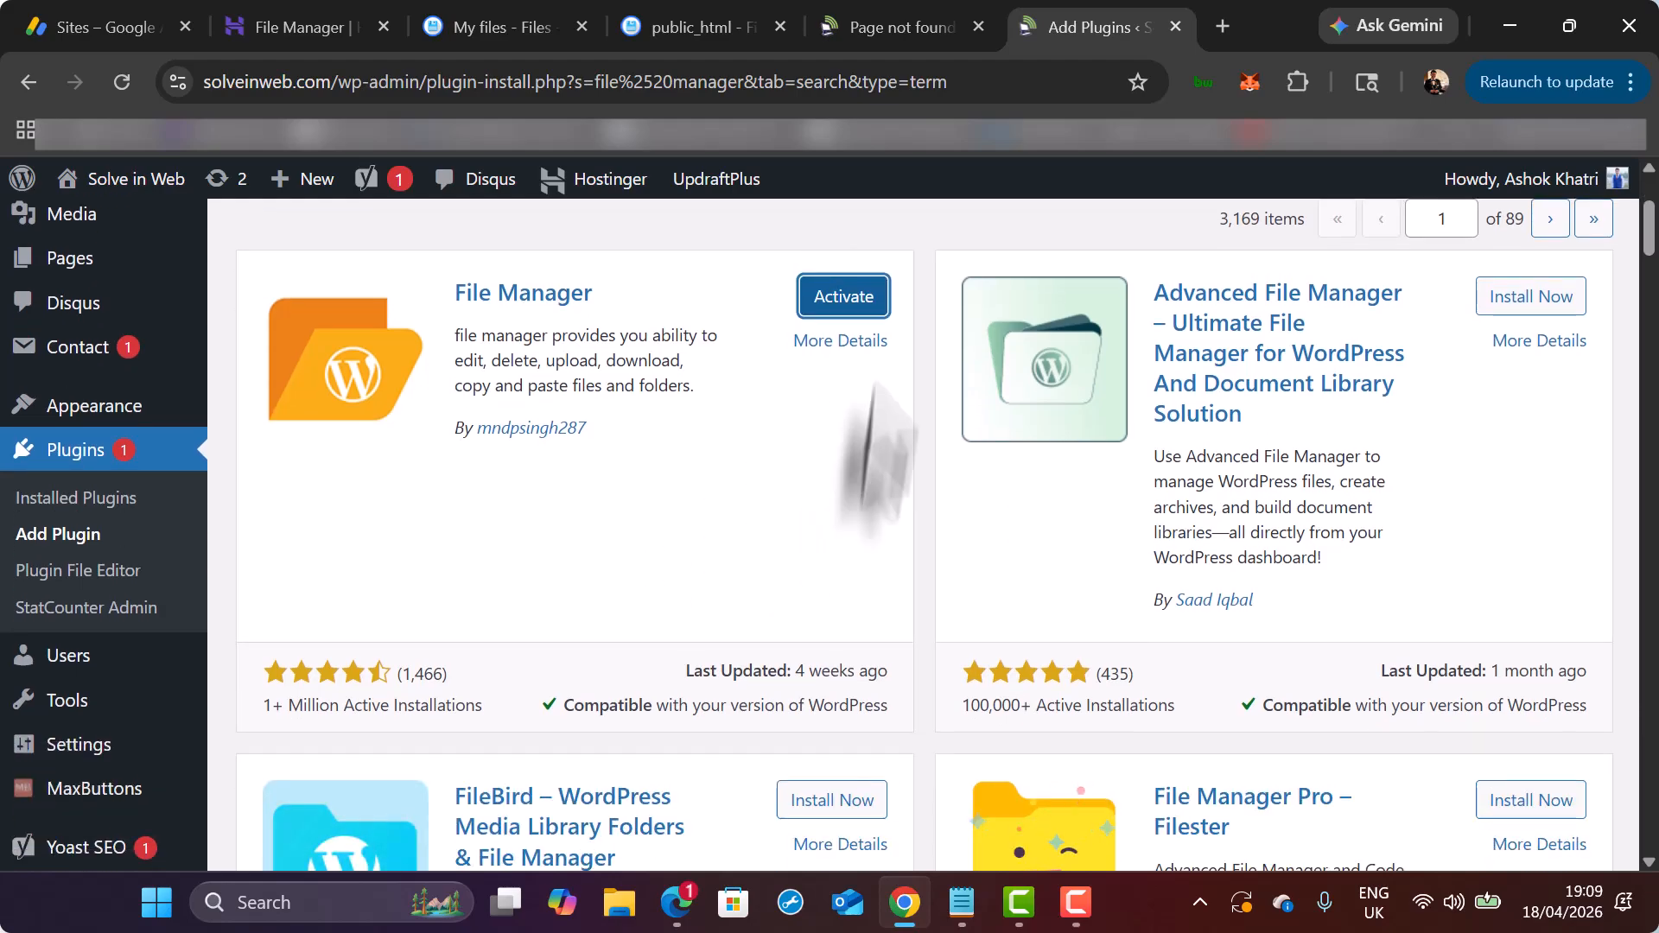
left_click(851, 300)
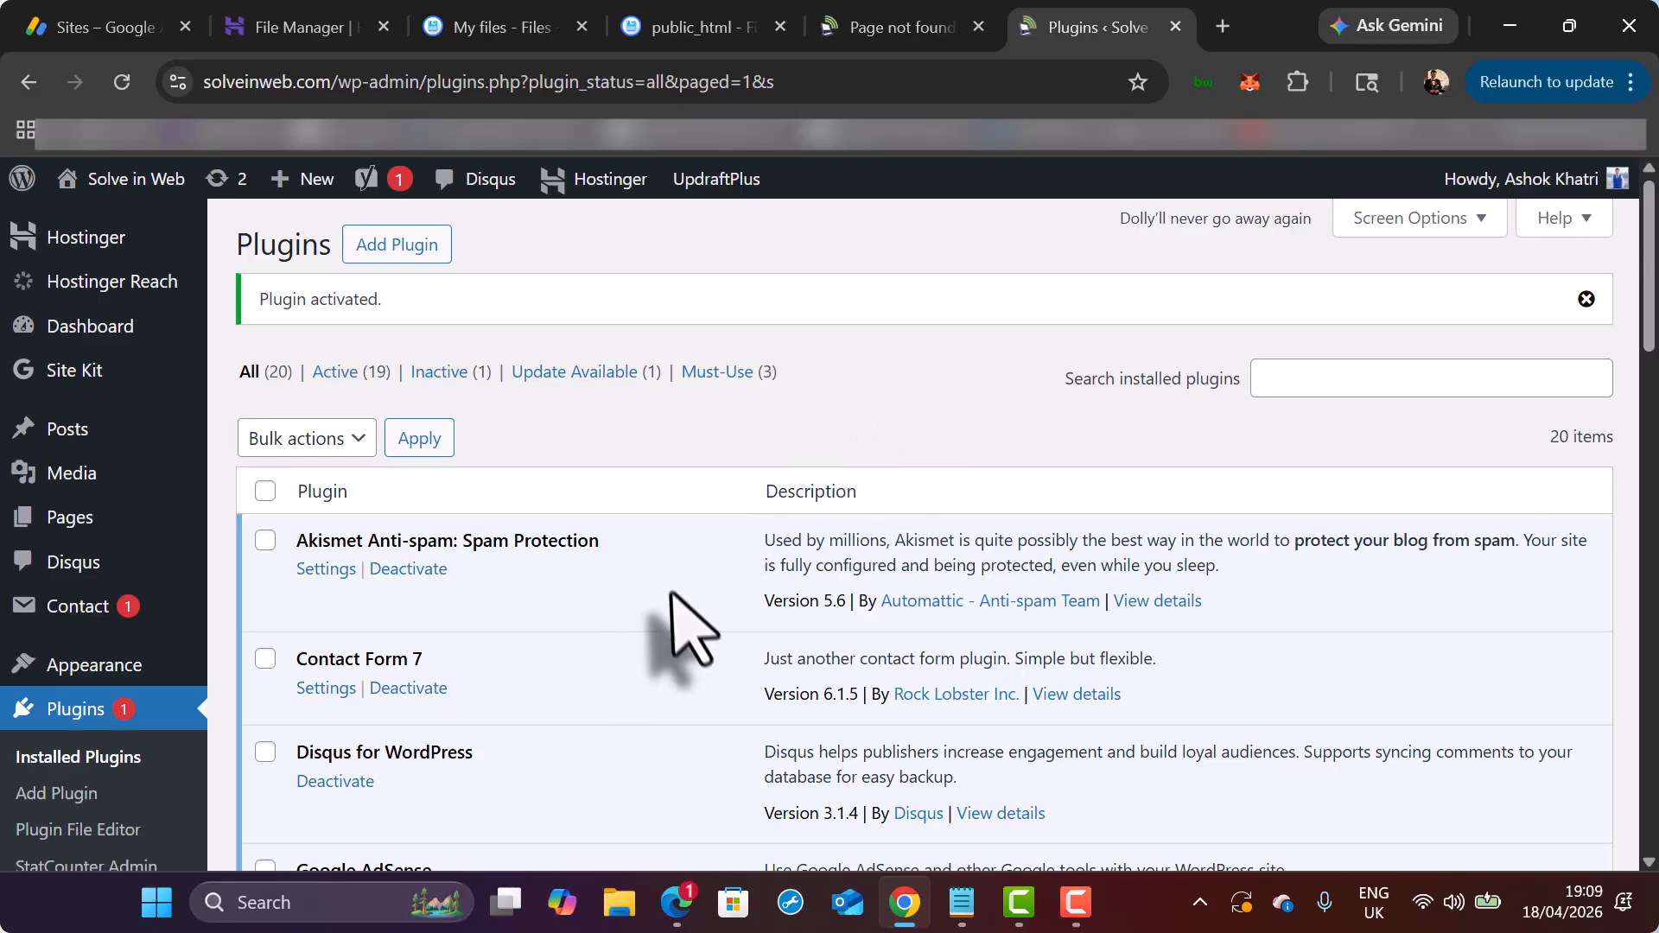
Open WP File Manager and dismiss its welcome subscription dialog without subscribing.
scroll(717, 531, "down", 1)
scroll(346, 604, "down", 1)
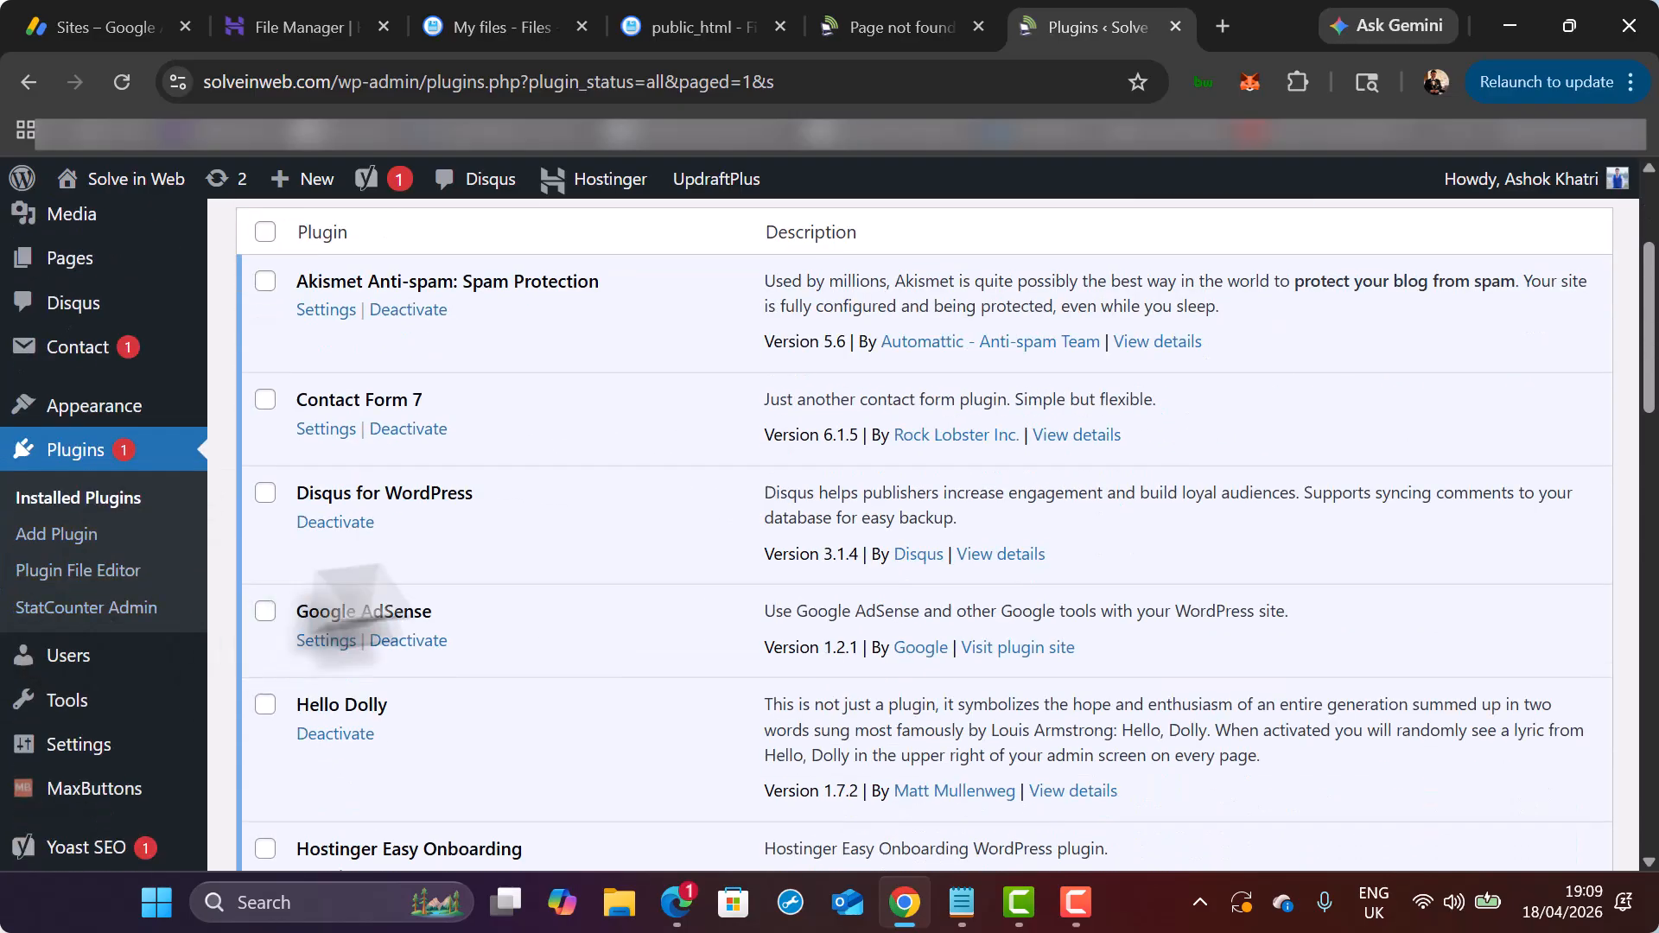
scroll(544, 626, "down", 3)
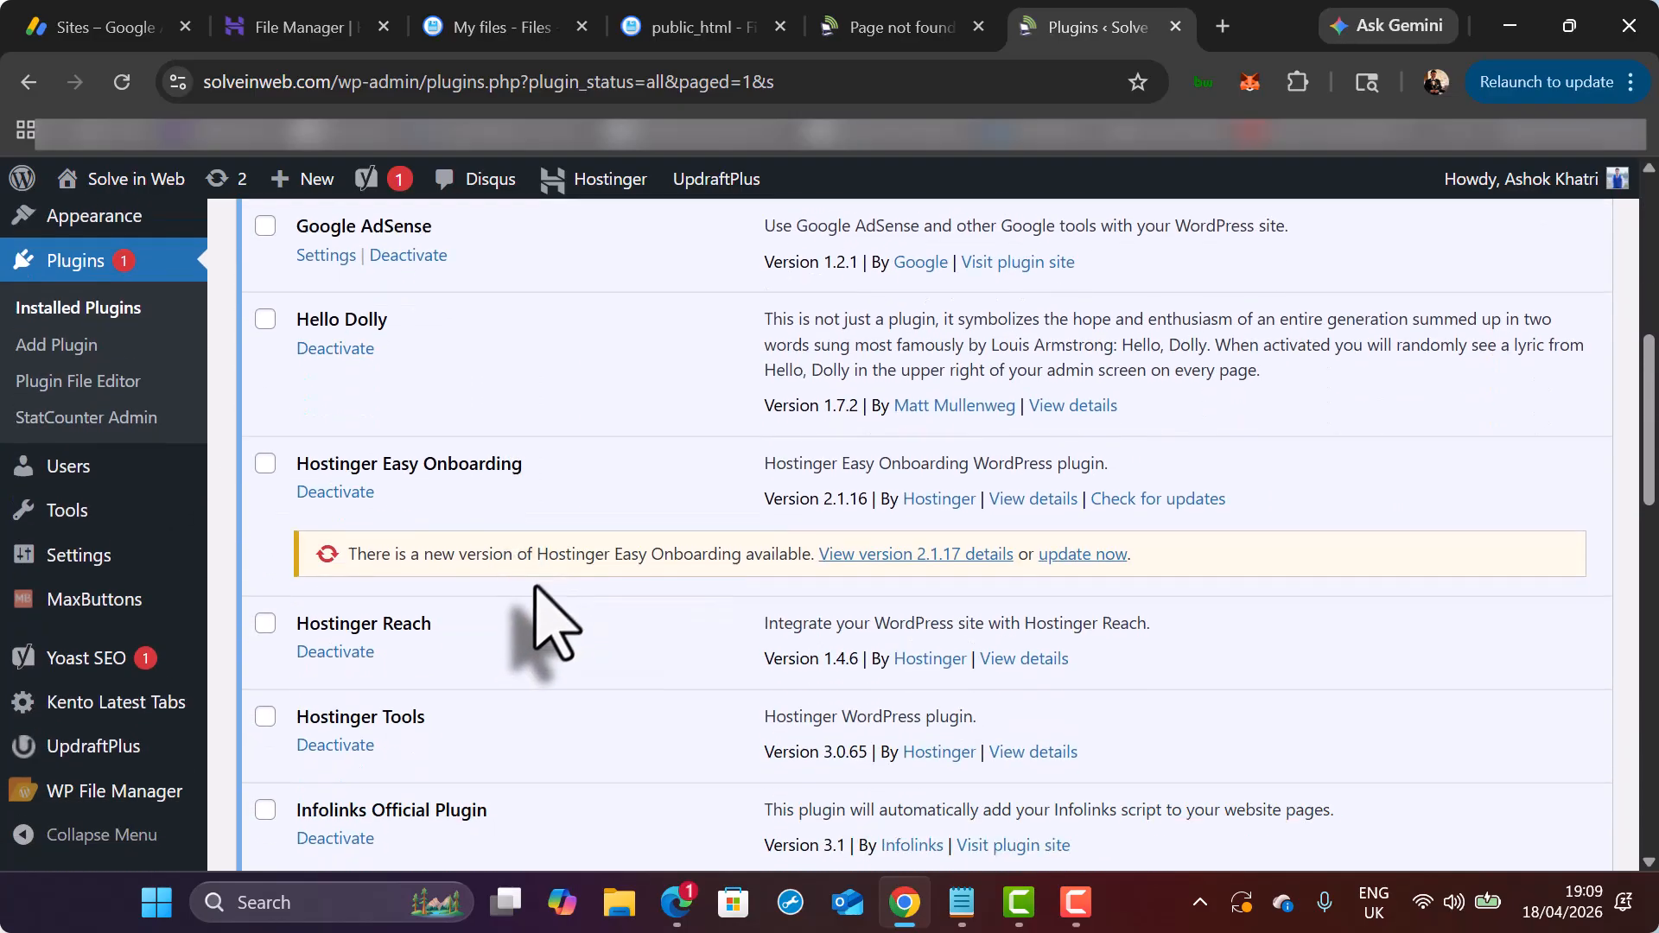
mouse_move(83, 799)
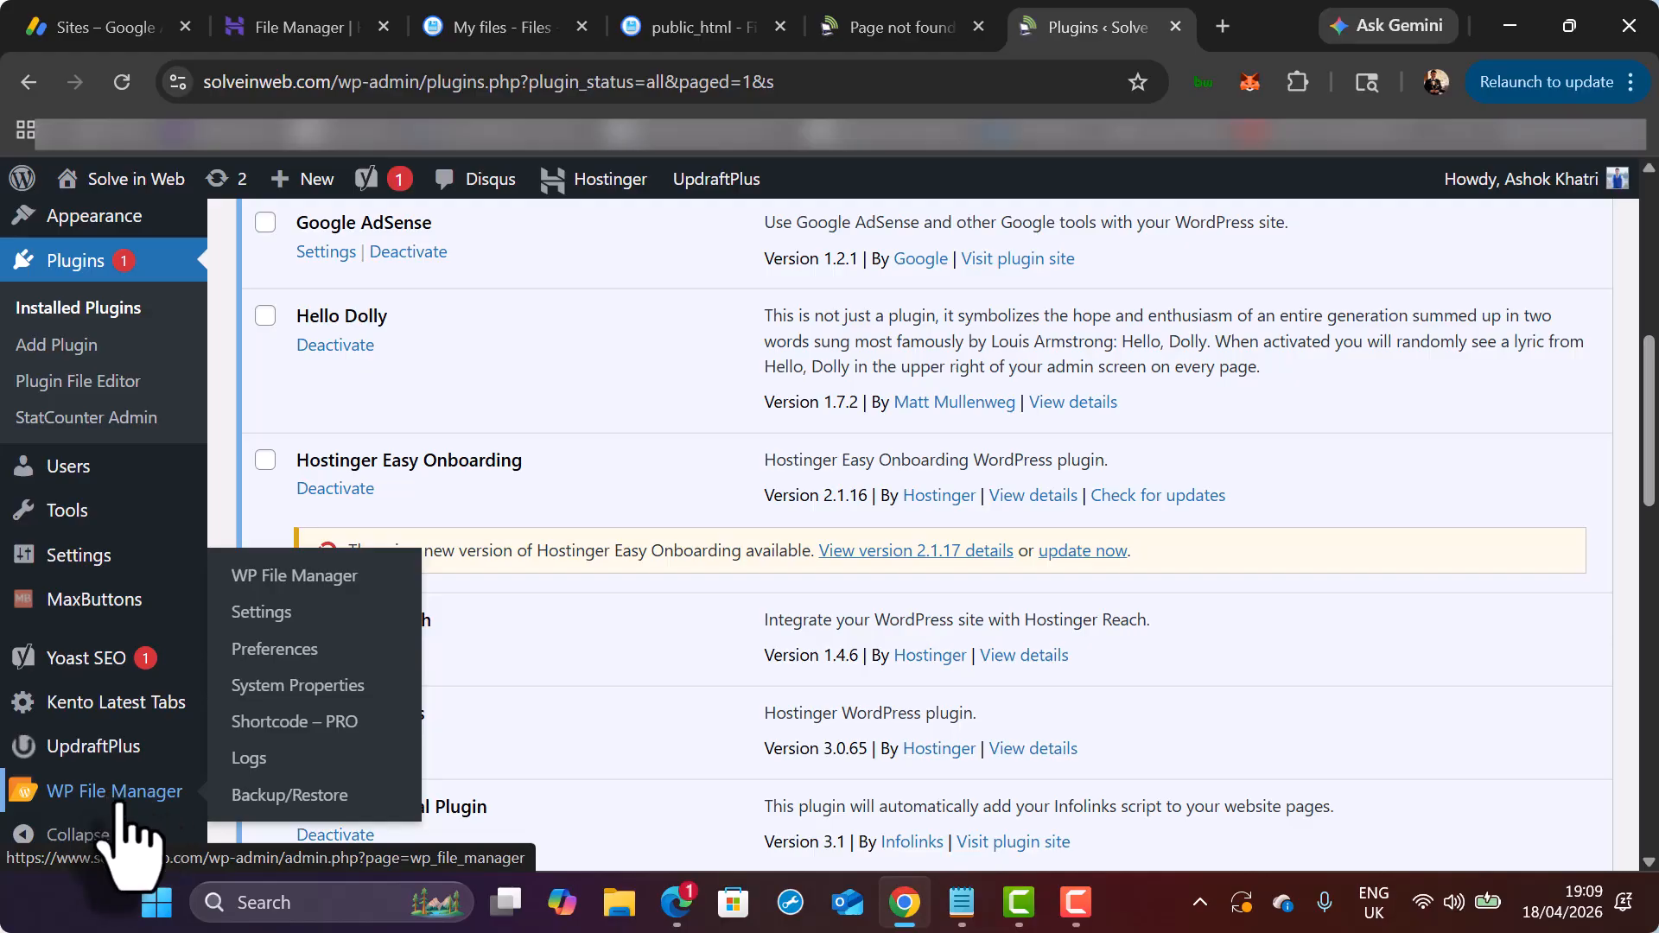
left_click(67, 799)
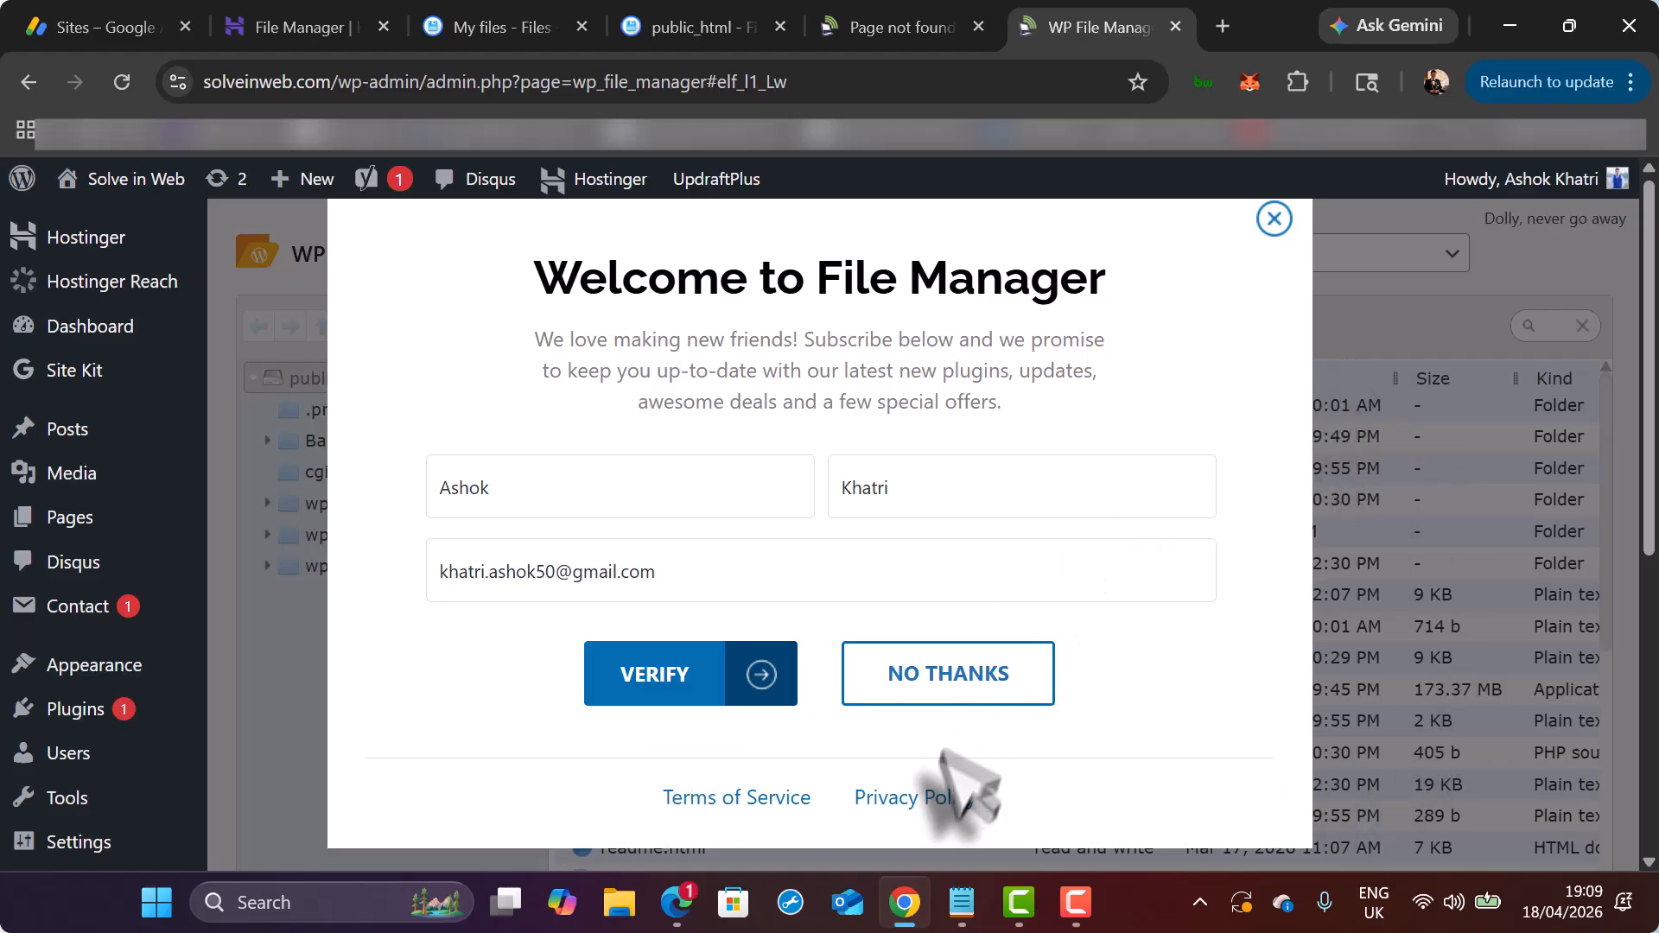
left_click(1274, 220)
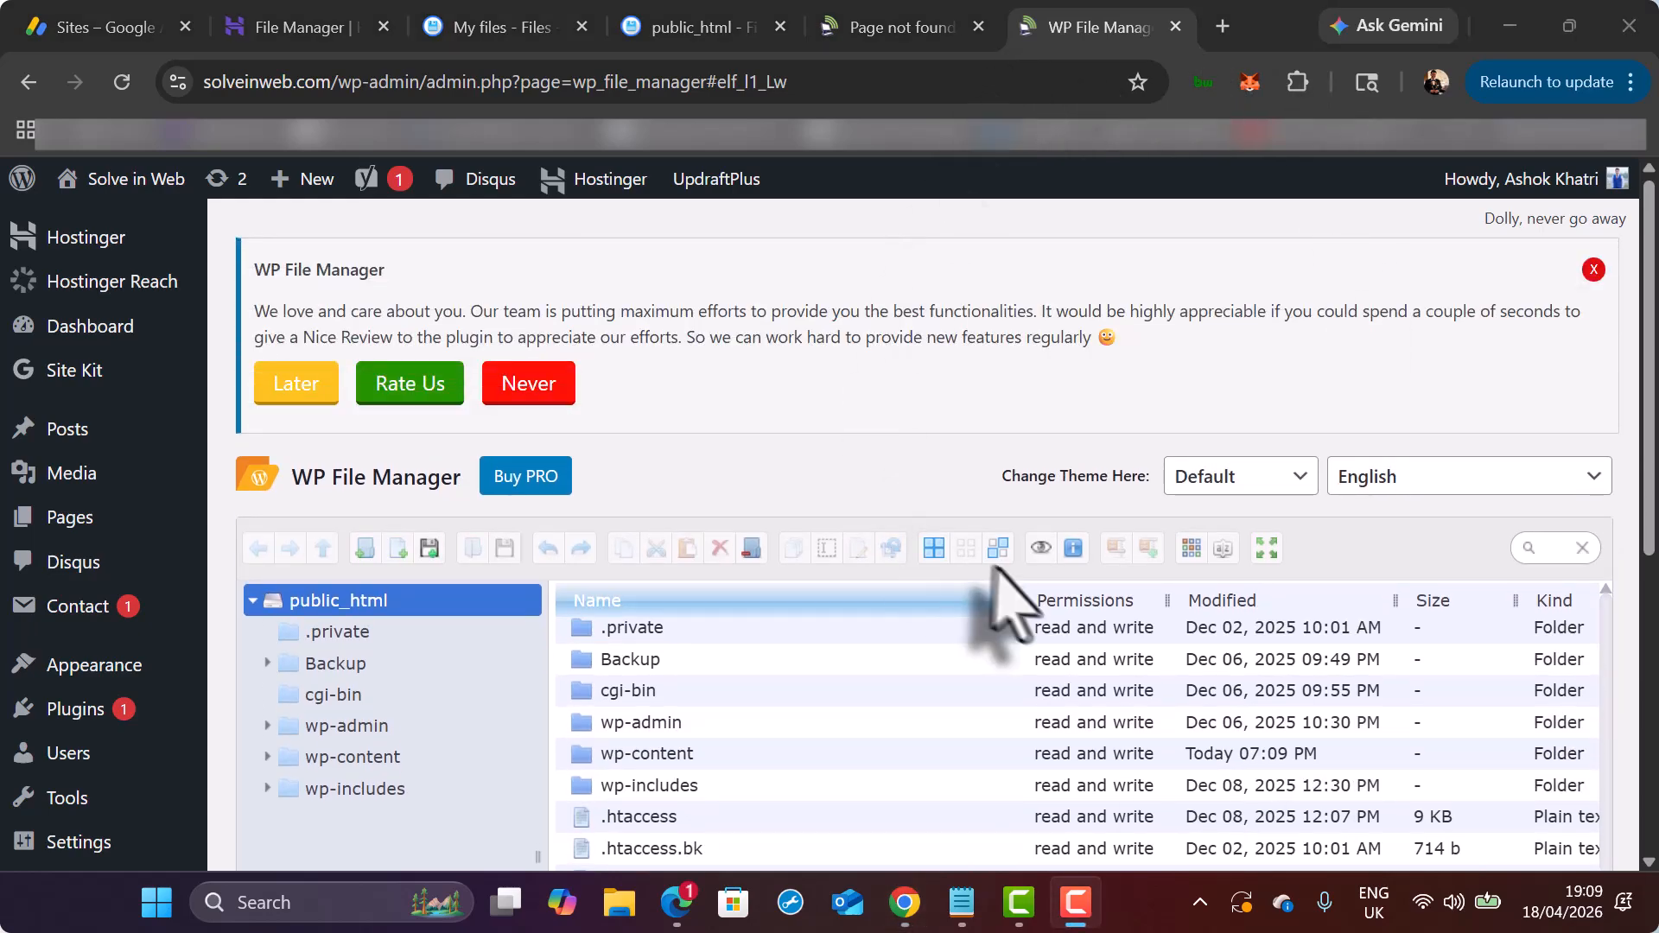
Create a new plain text file named Ads.txt in the public_html folder.
scroll(993, 566, "down", 3)
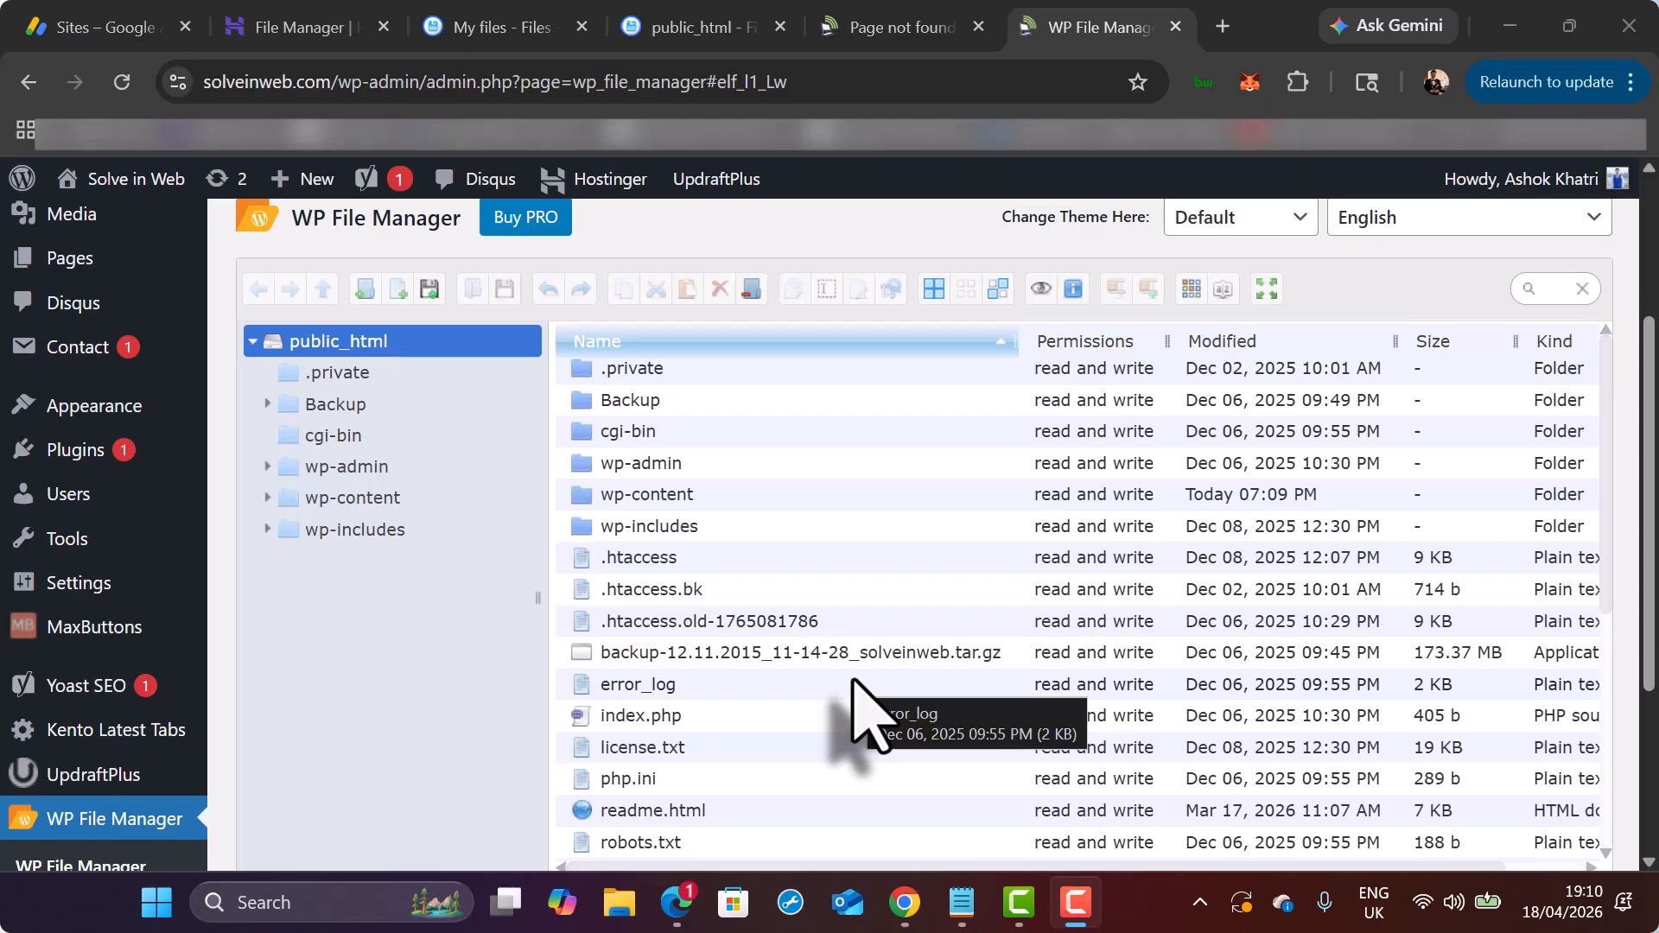
scroll(945, 630, "down", 3)
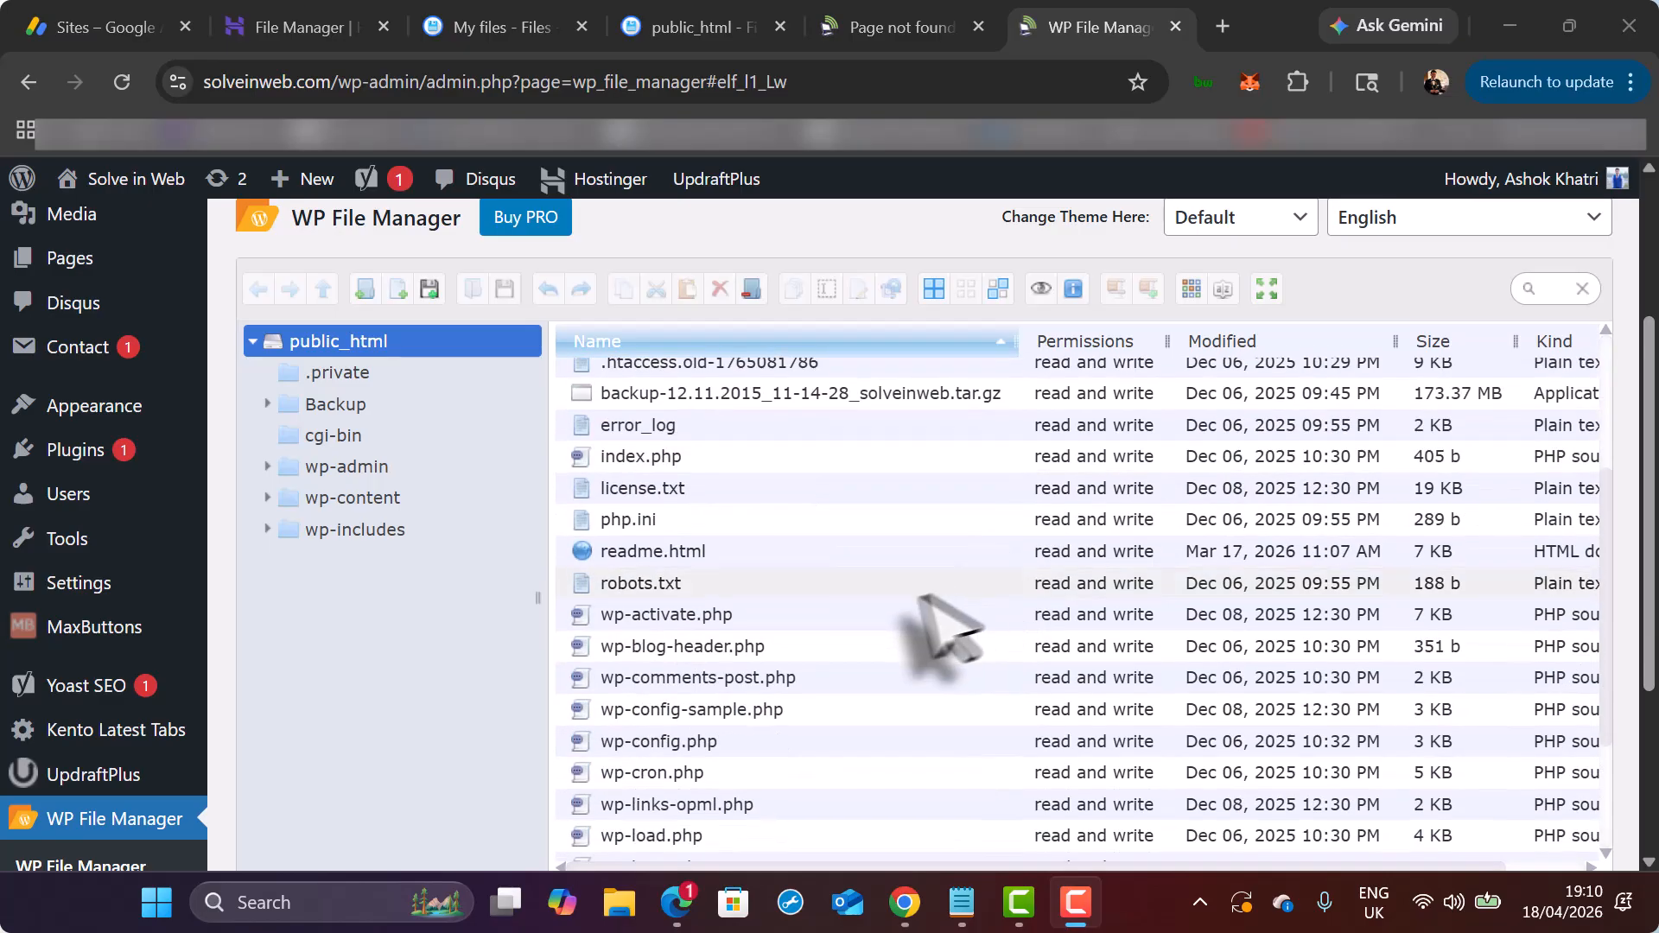
scroll(915, 643, "up", 3)
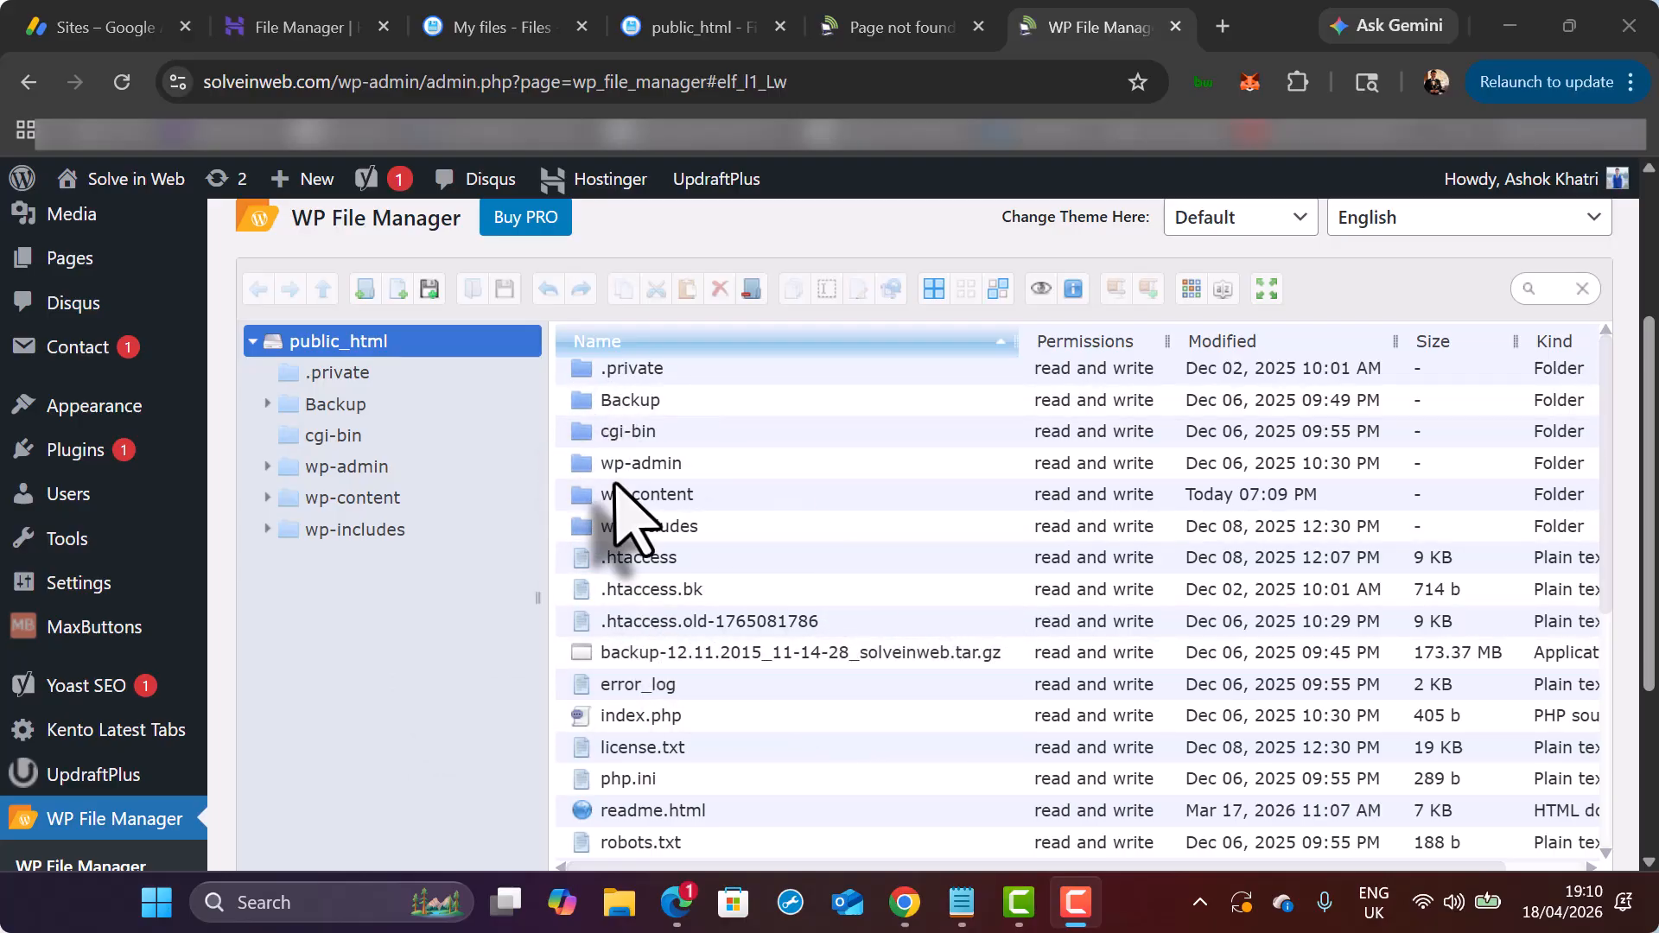
left_click(400, 295)
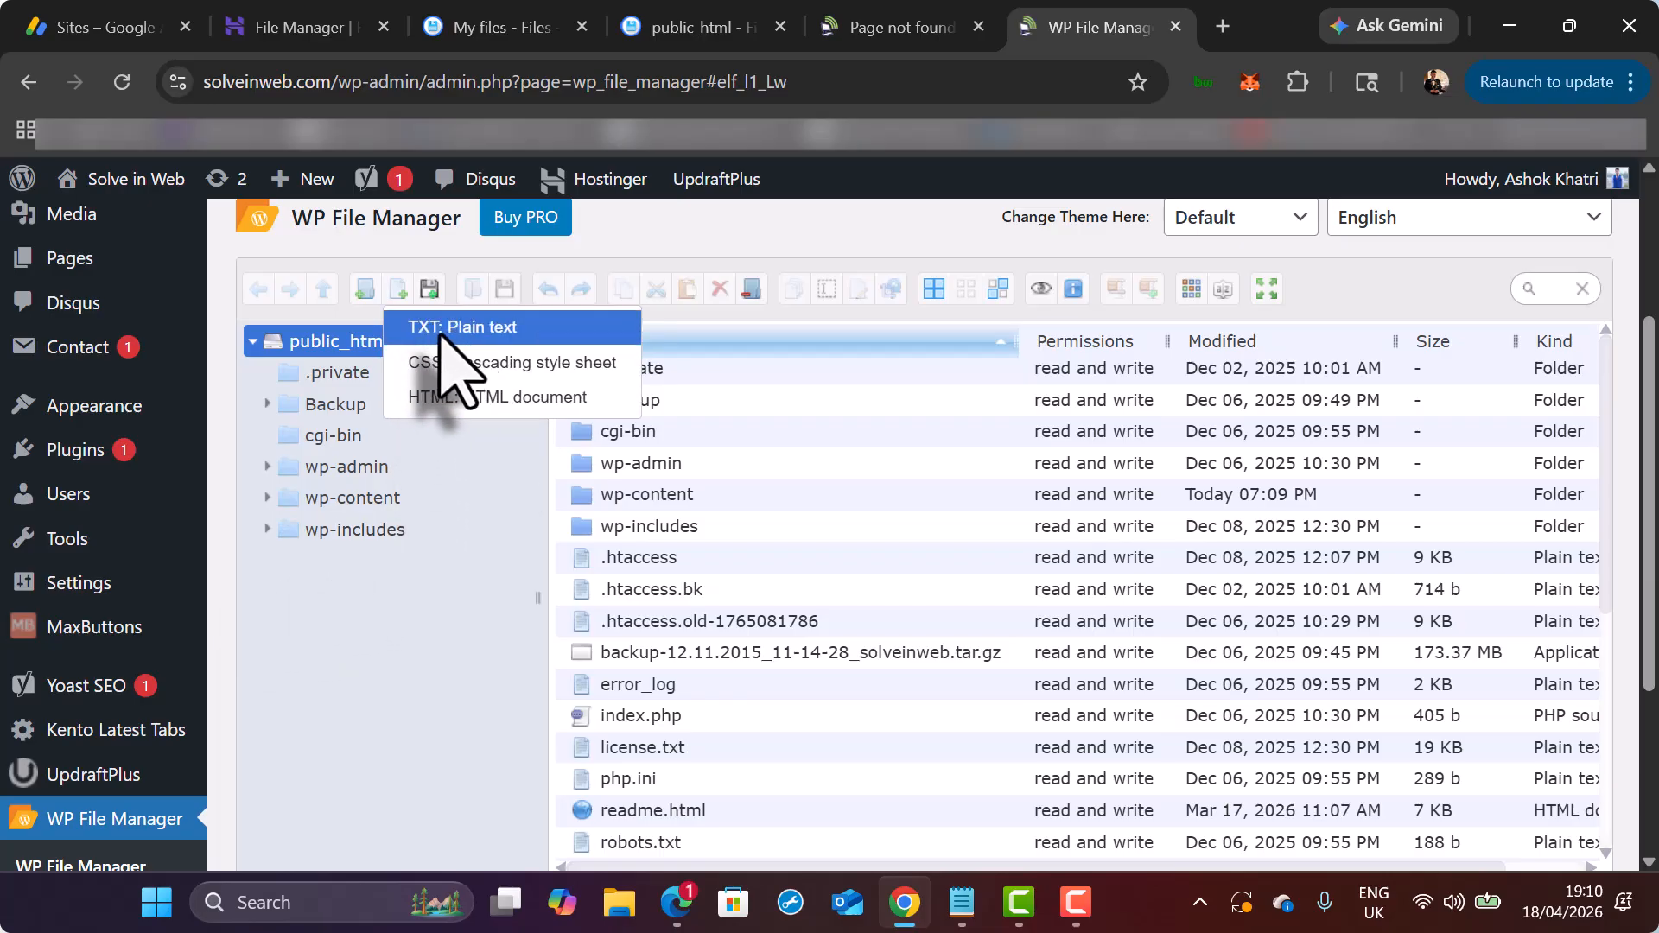
left_click(501, 333)
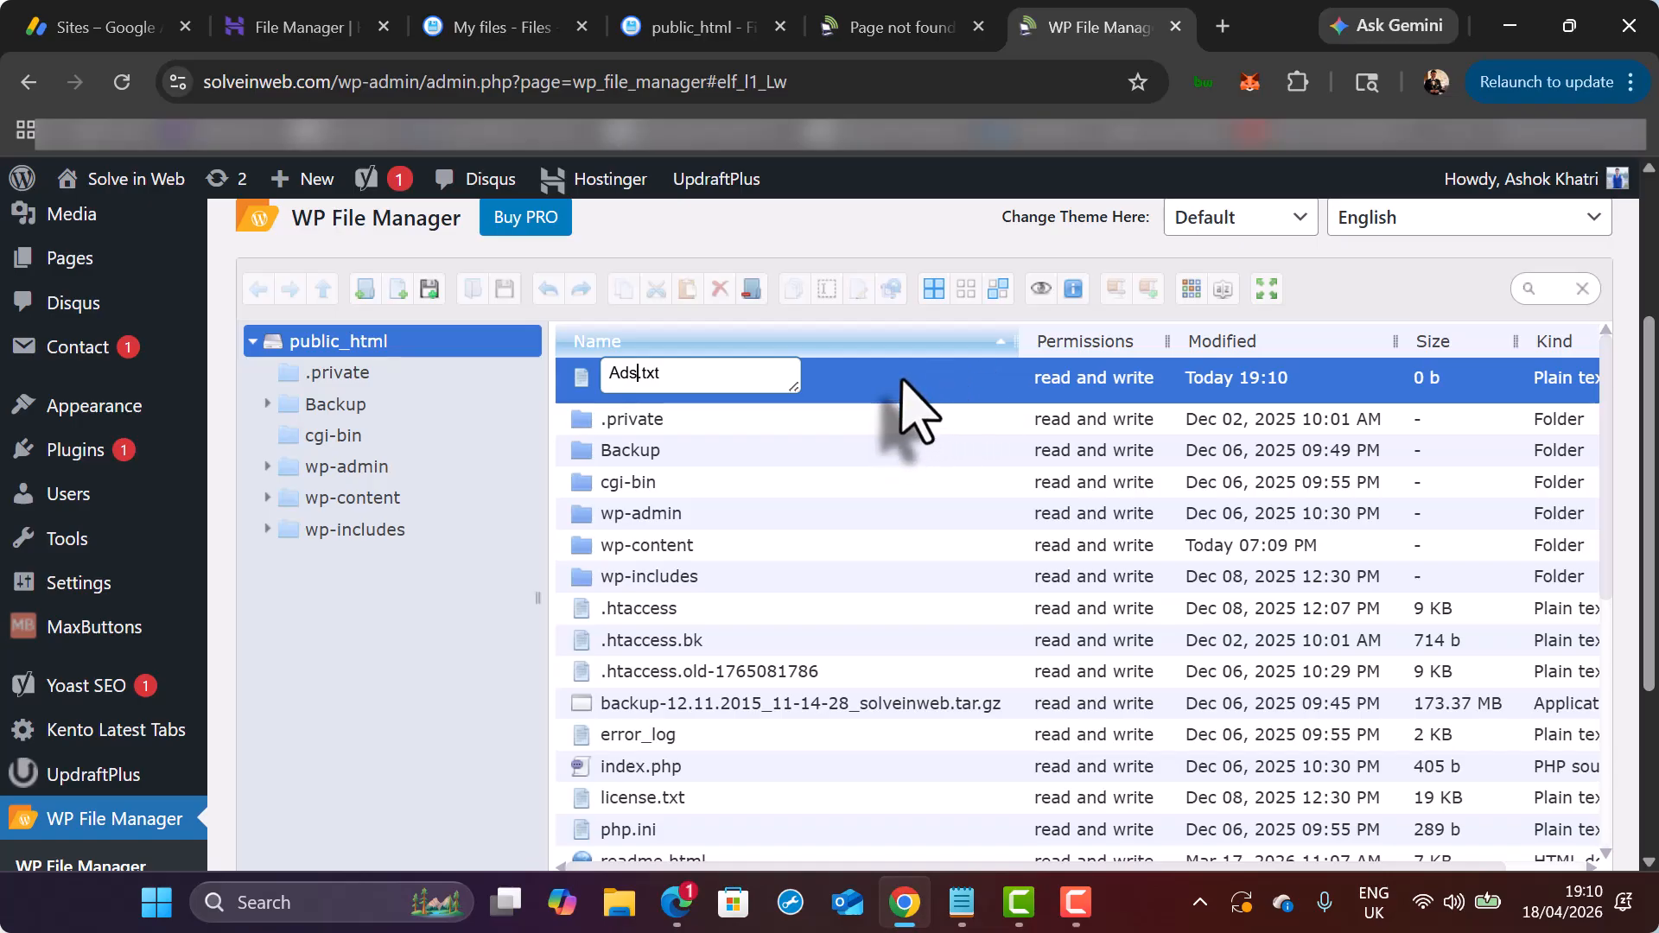
key("Return")
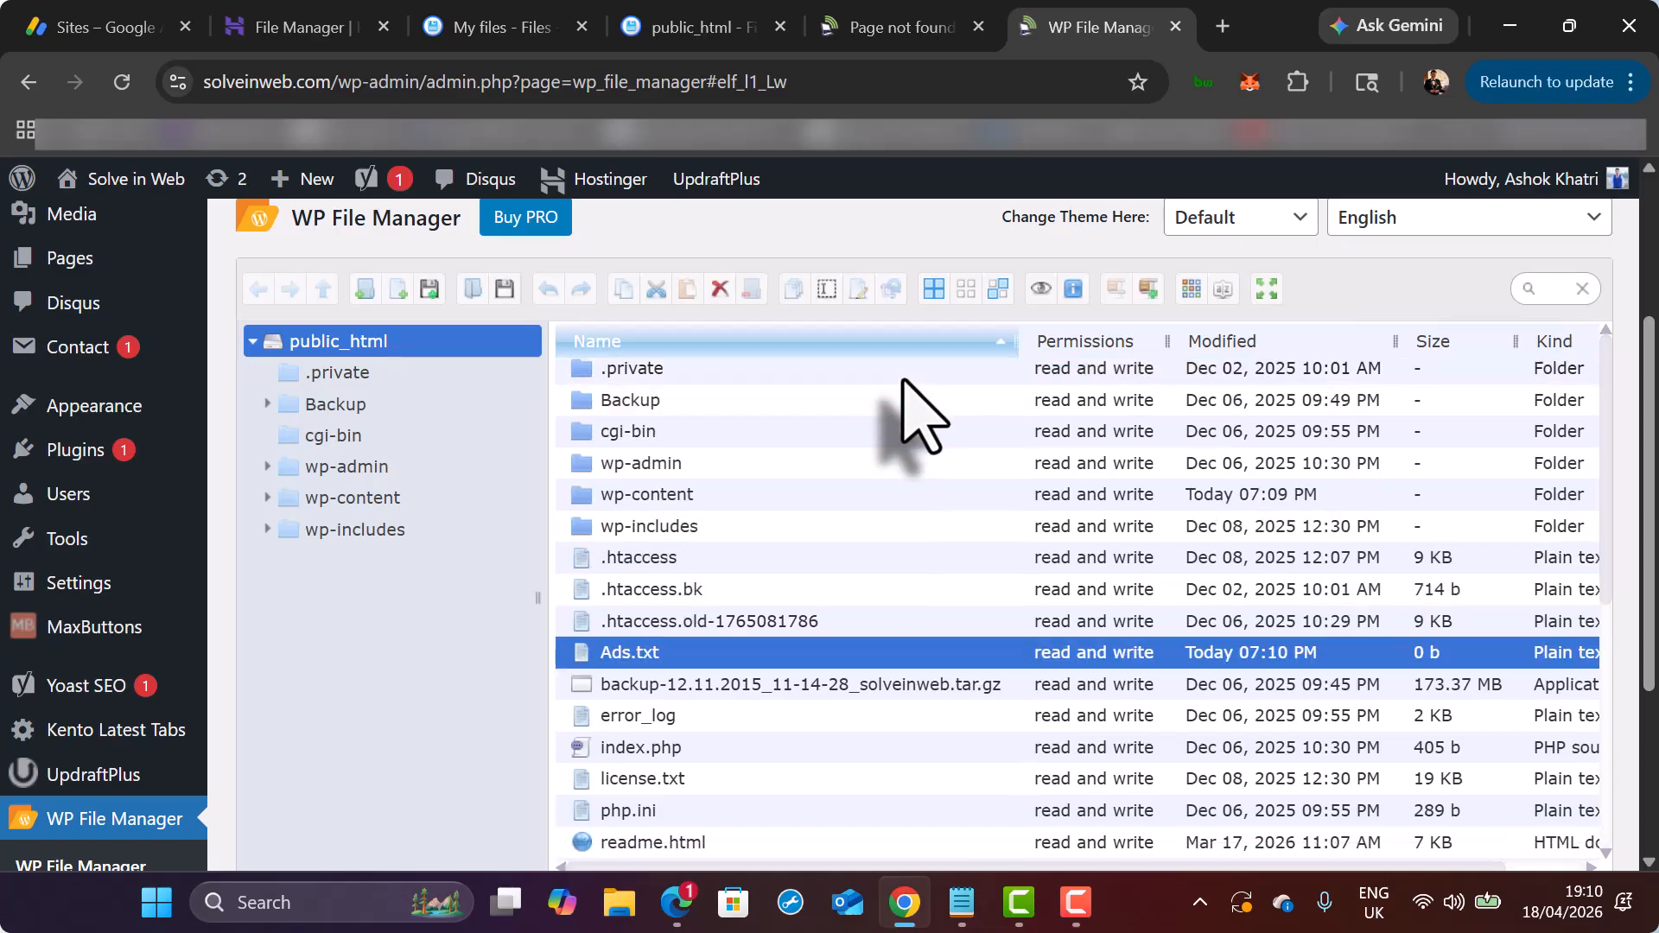
scroll(451, 698, "down", 1)
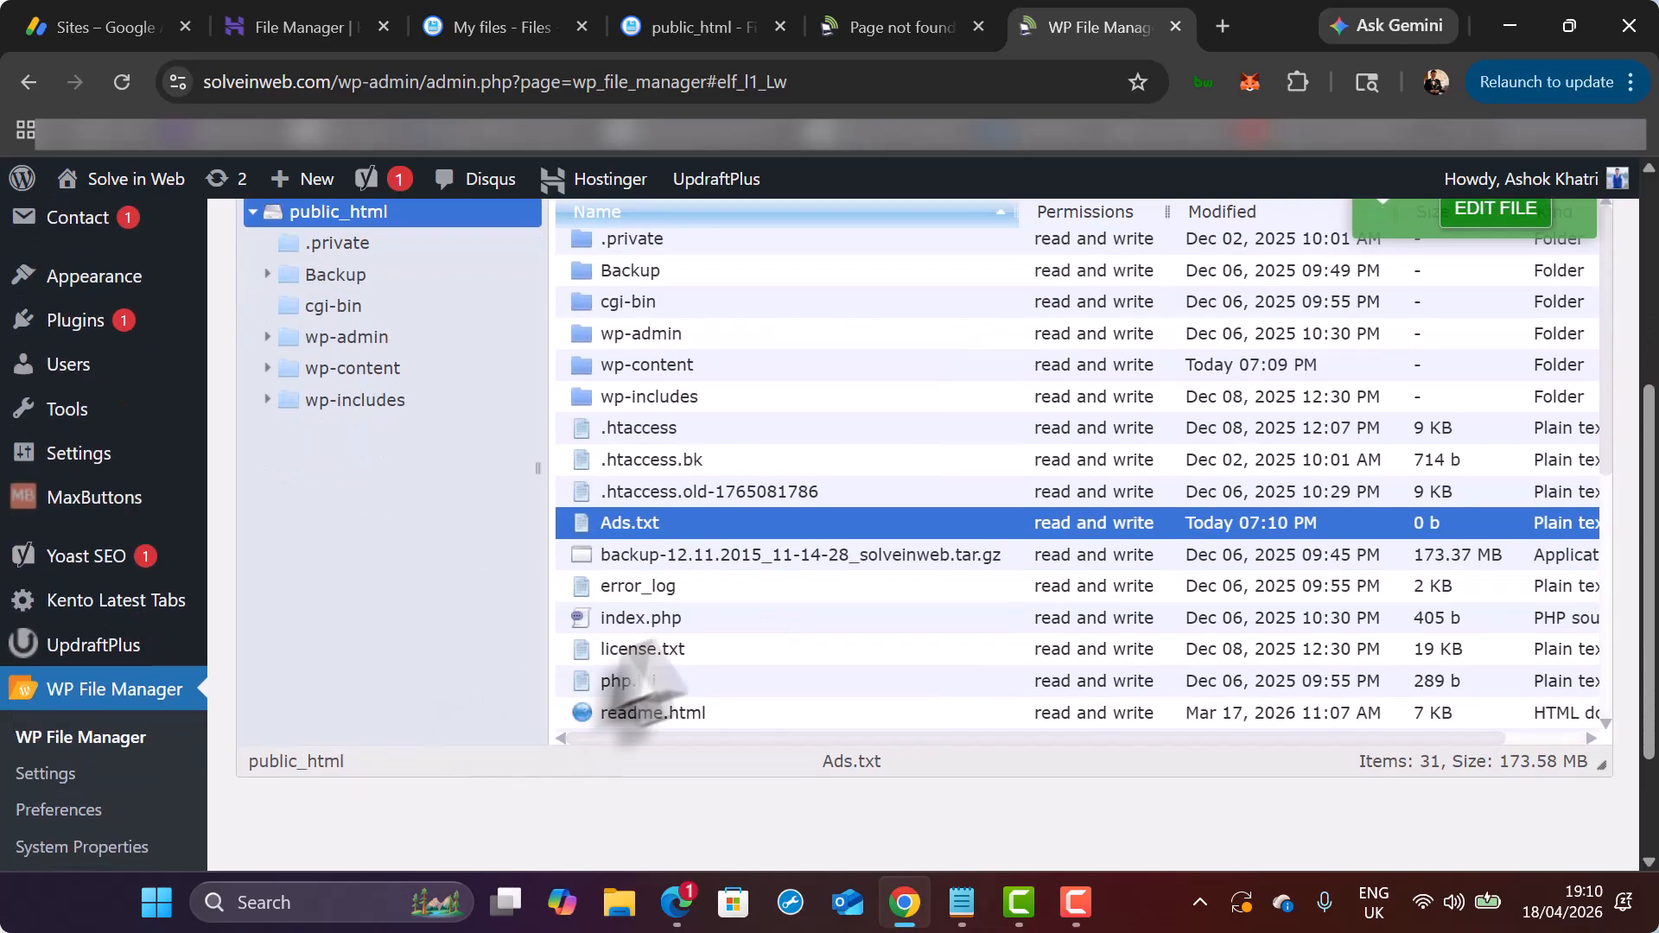
double_click(664, 523)
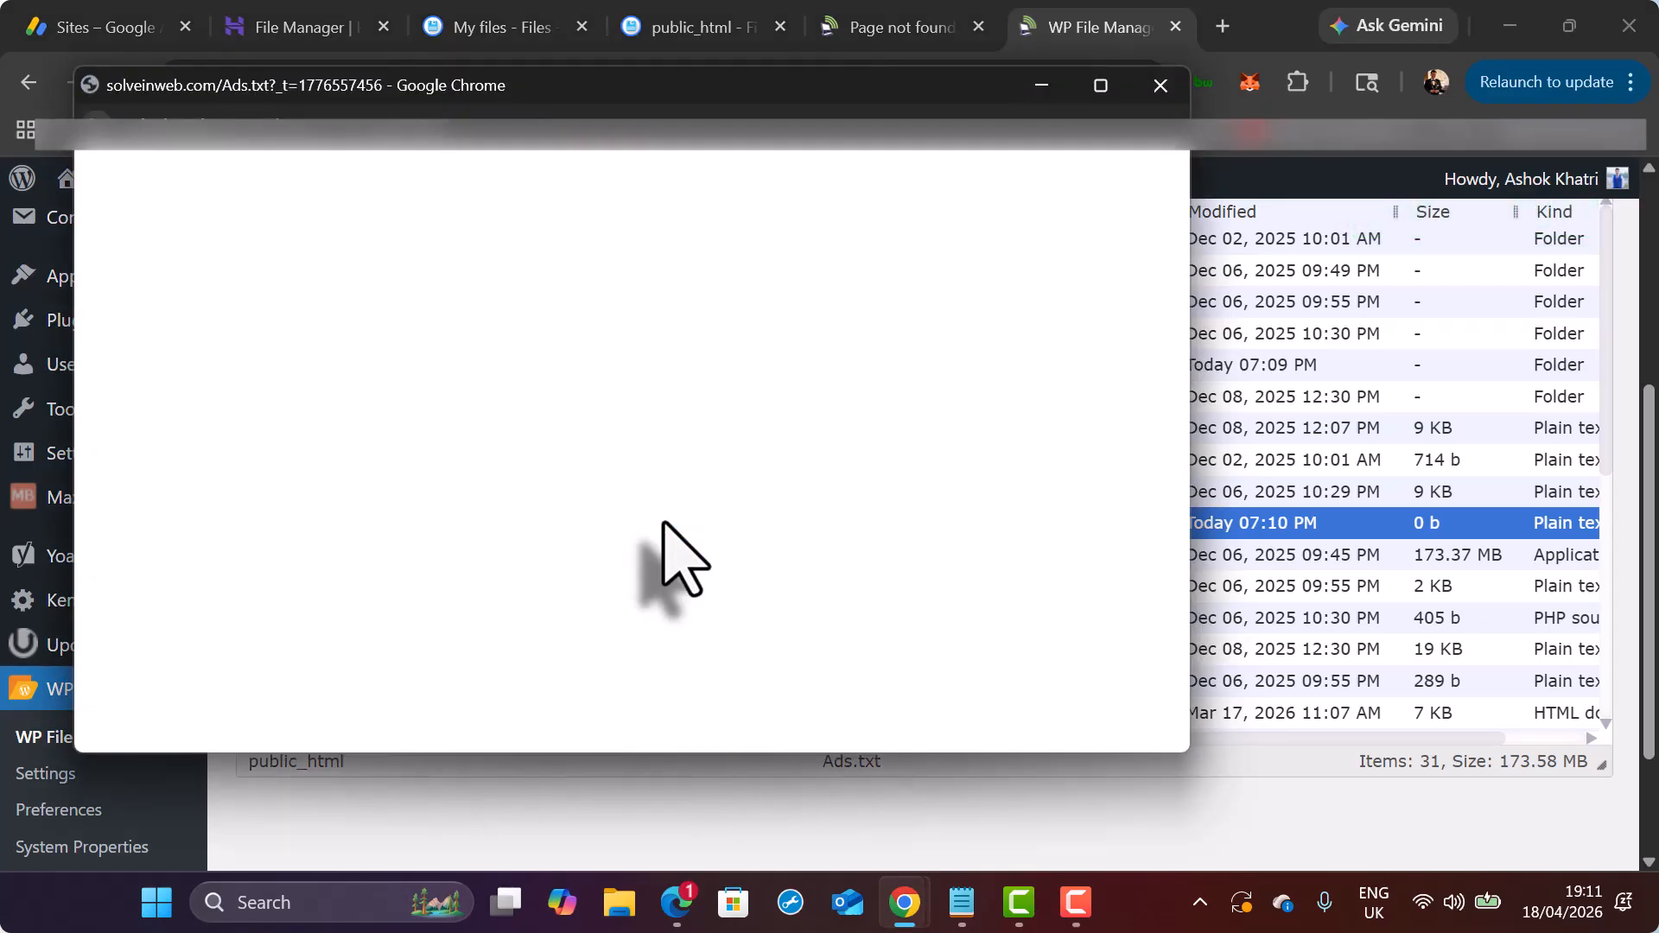
left_click_drag(722, 92, 935, 337)
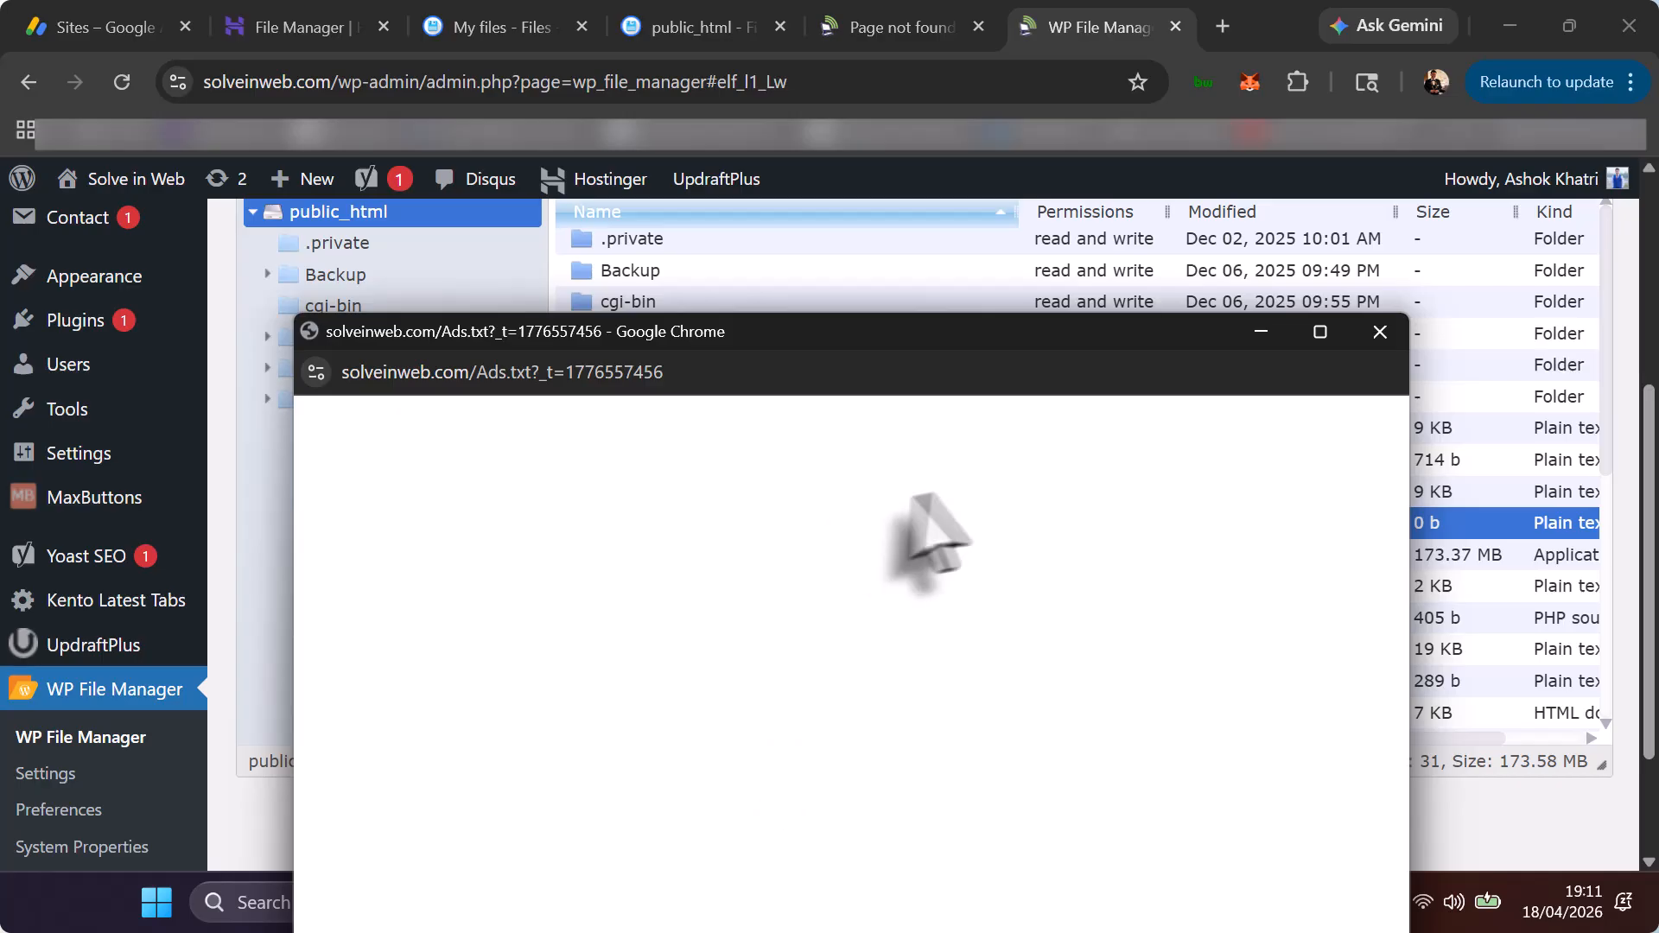
left_click_drag(870, 337, 782, 315)
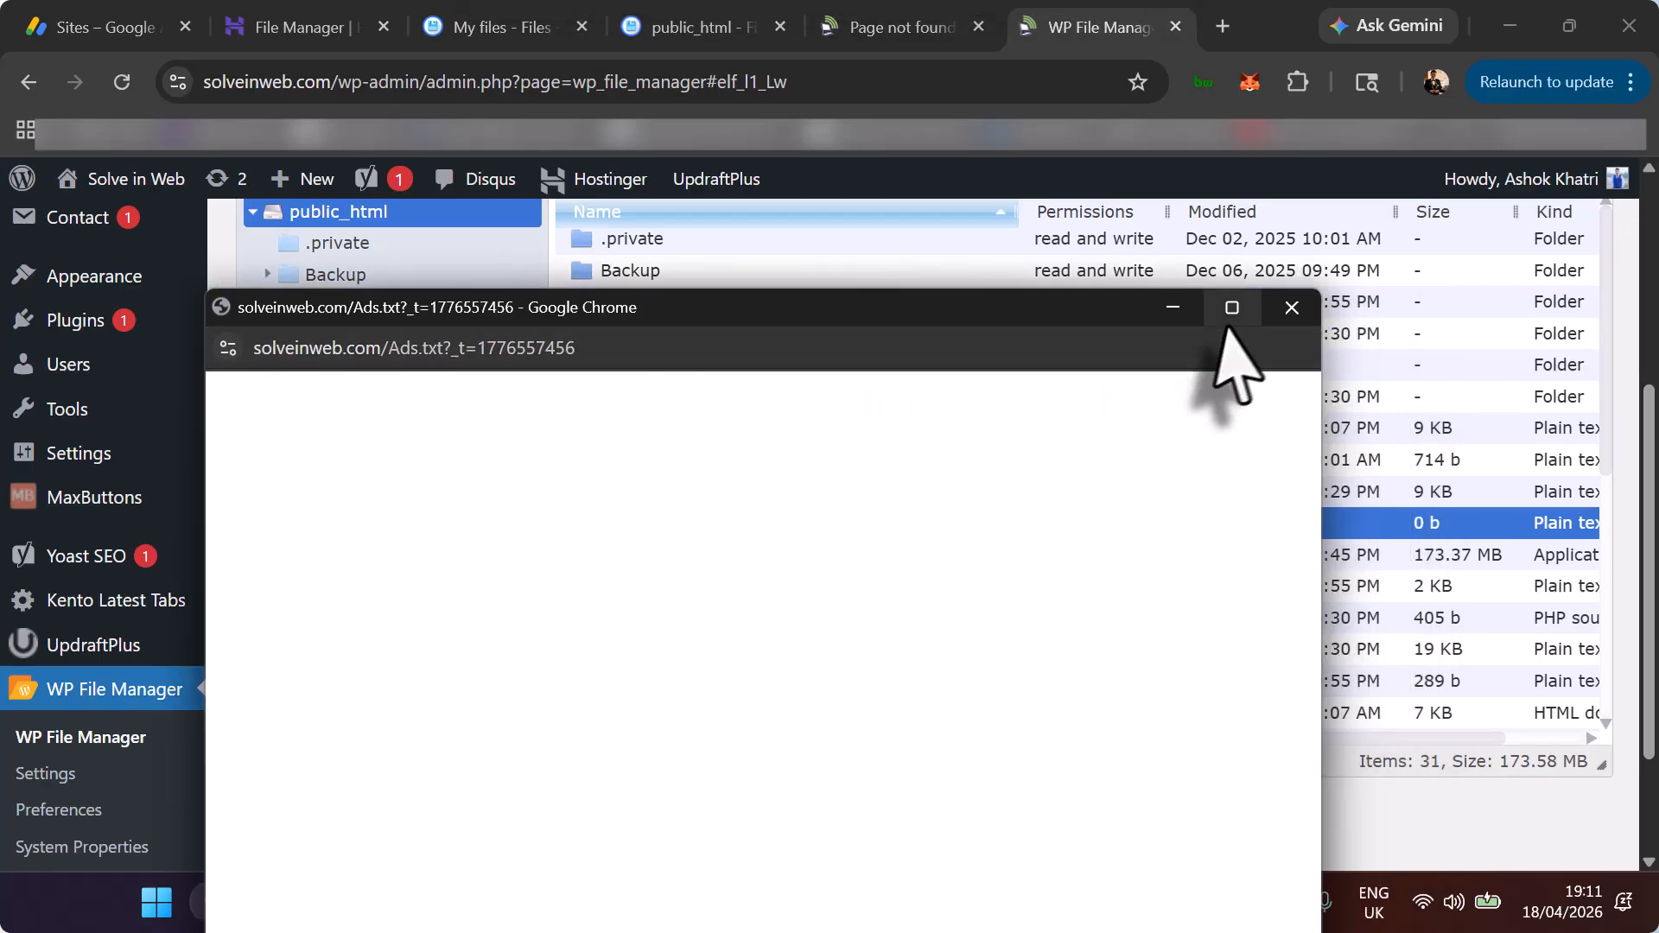
left_click(1293, 308)
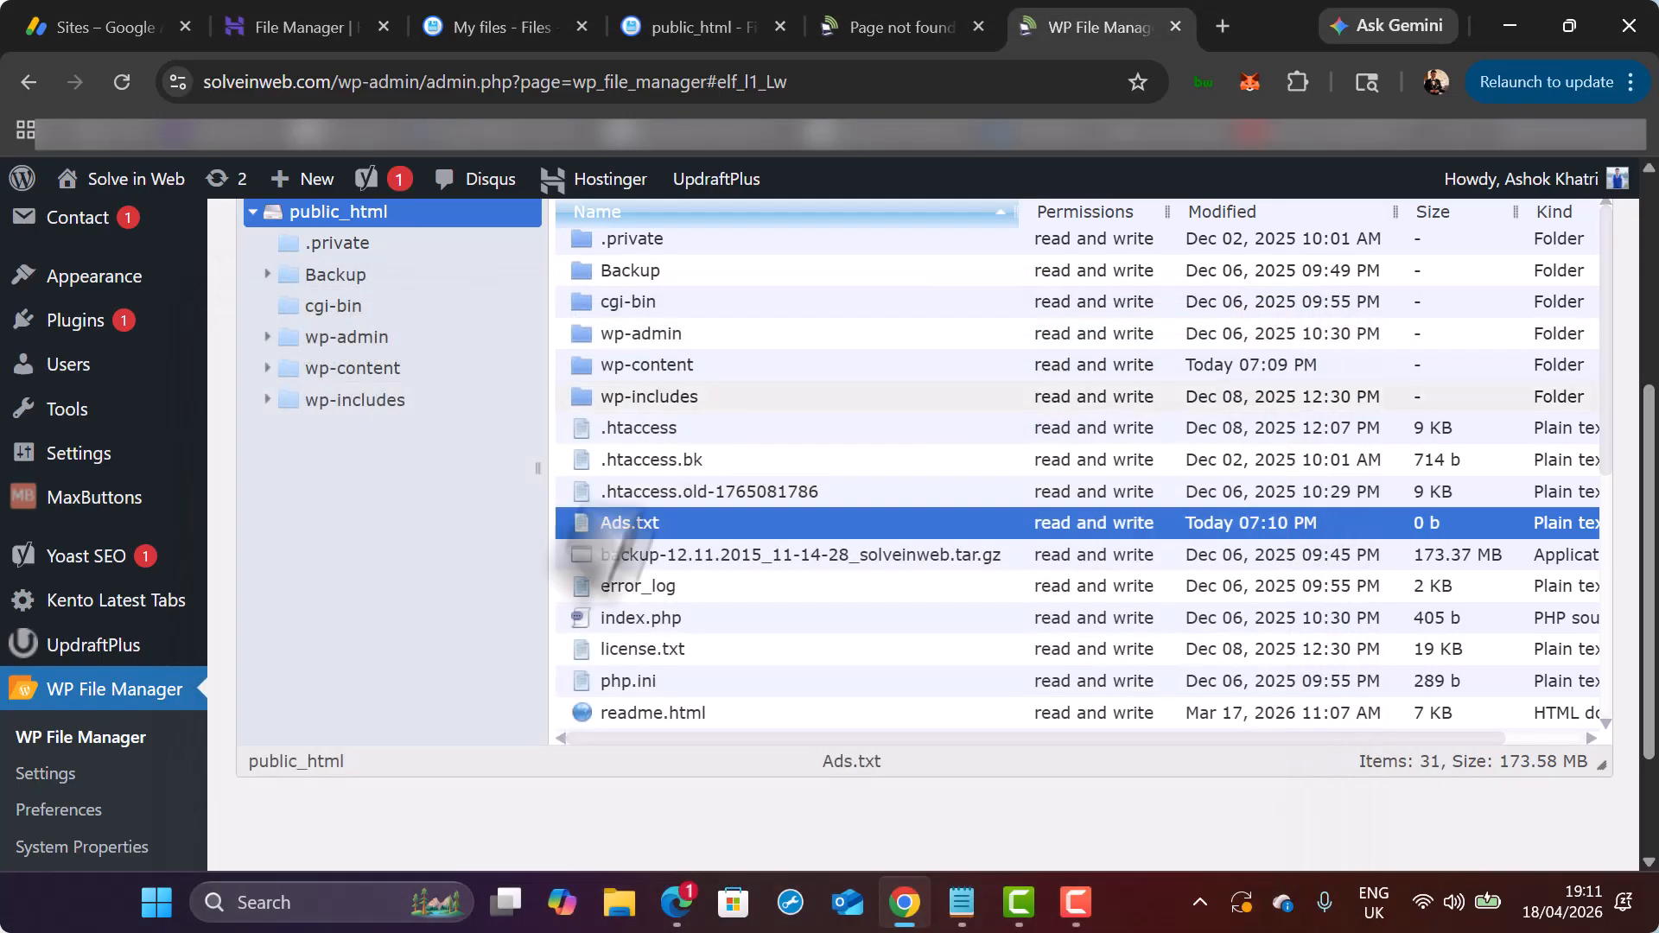
Open Ads.txt in the file manager's code editor and move the editor window higher on the page.
right_click(644, 525)
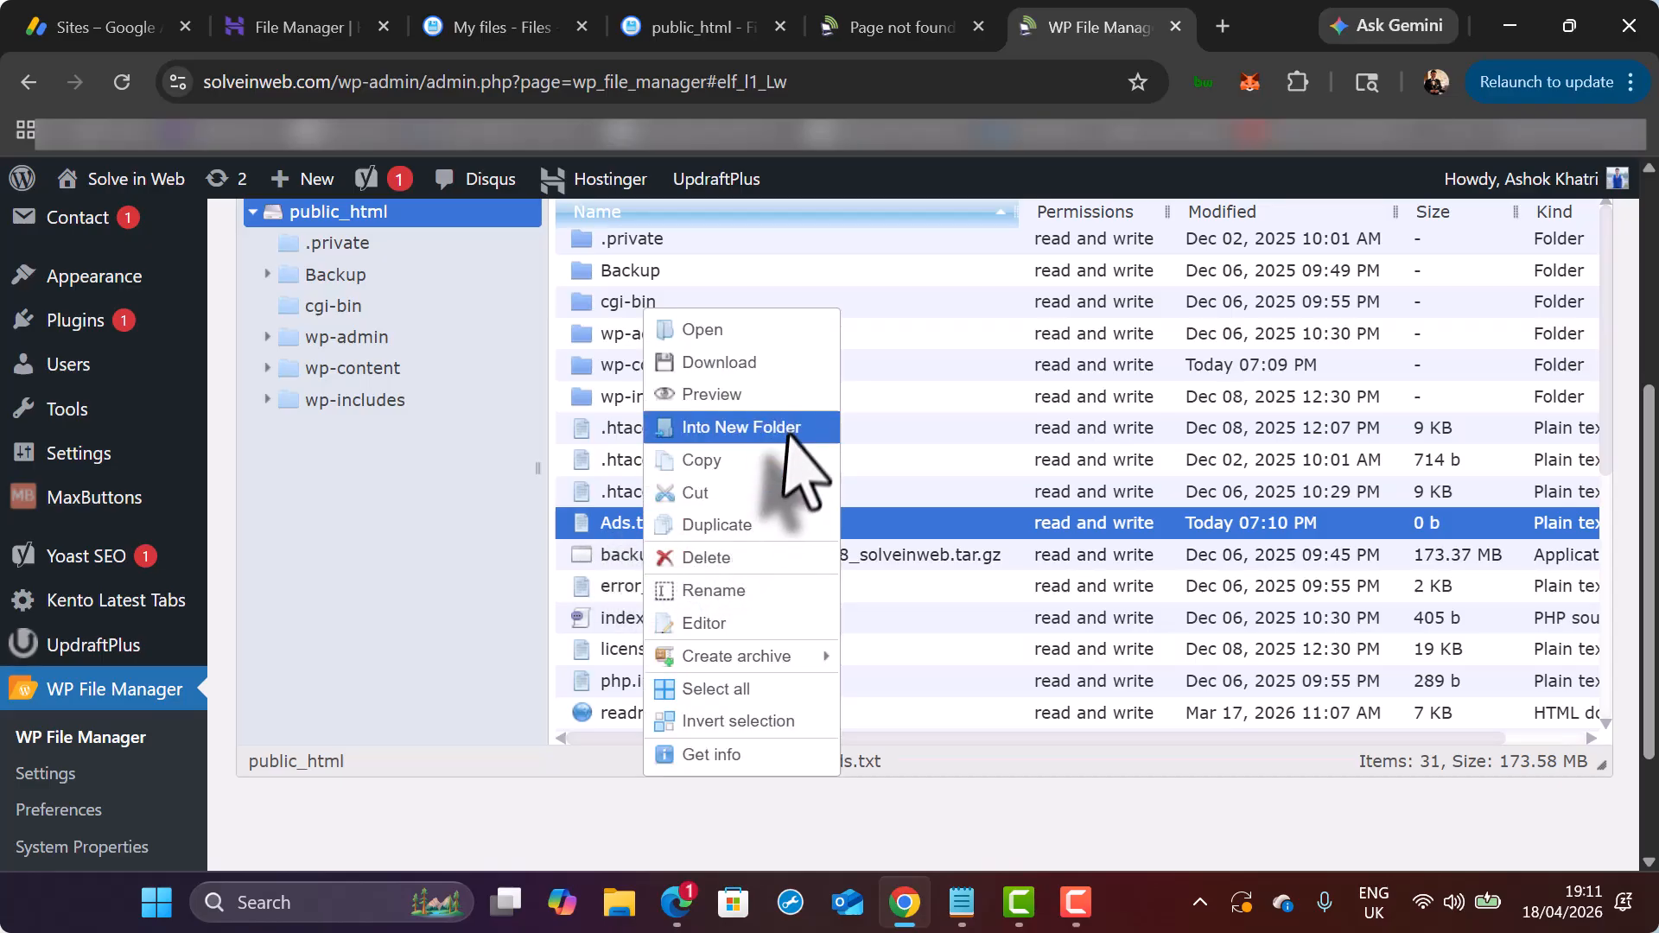
left_click(745, 629)
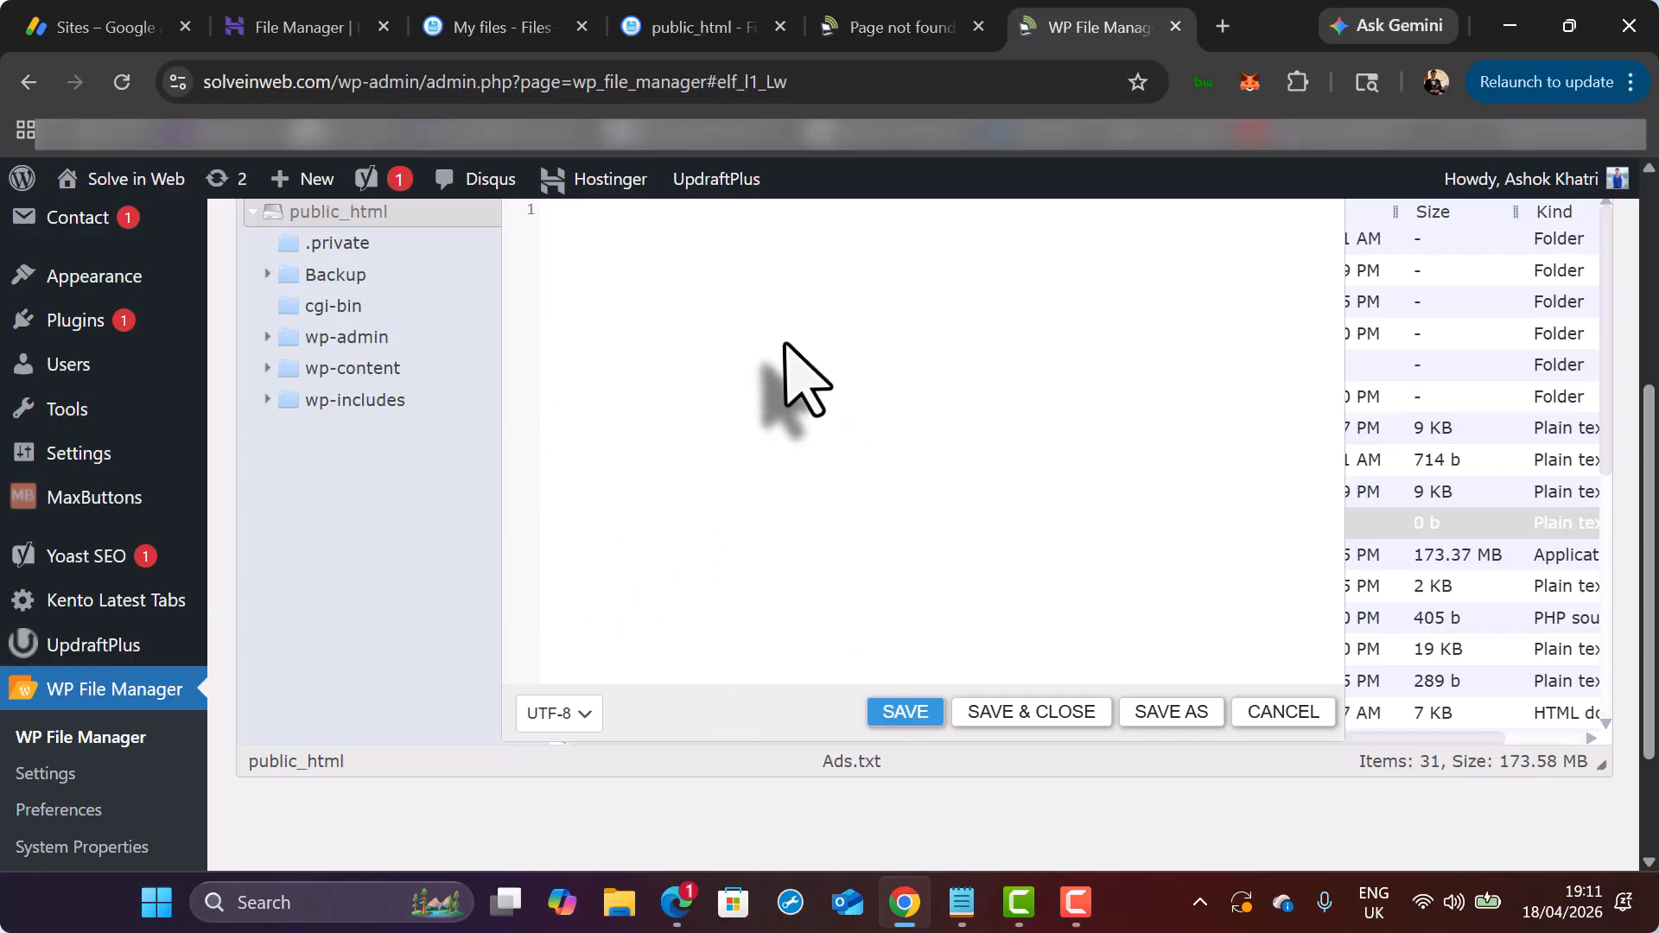
scroll(784, 369, "up", 4)
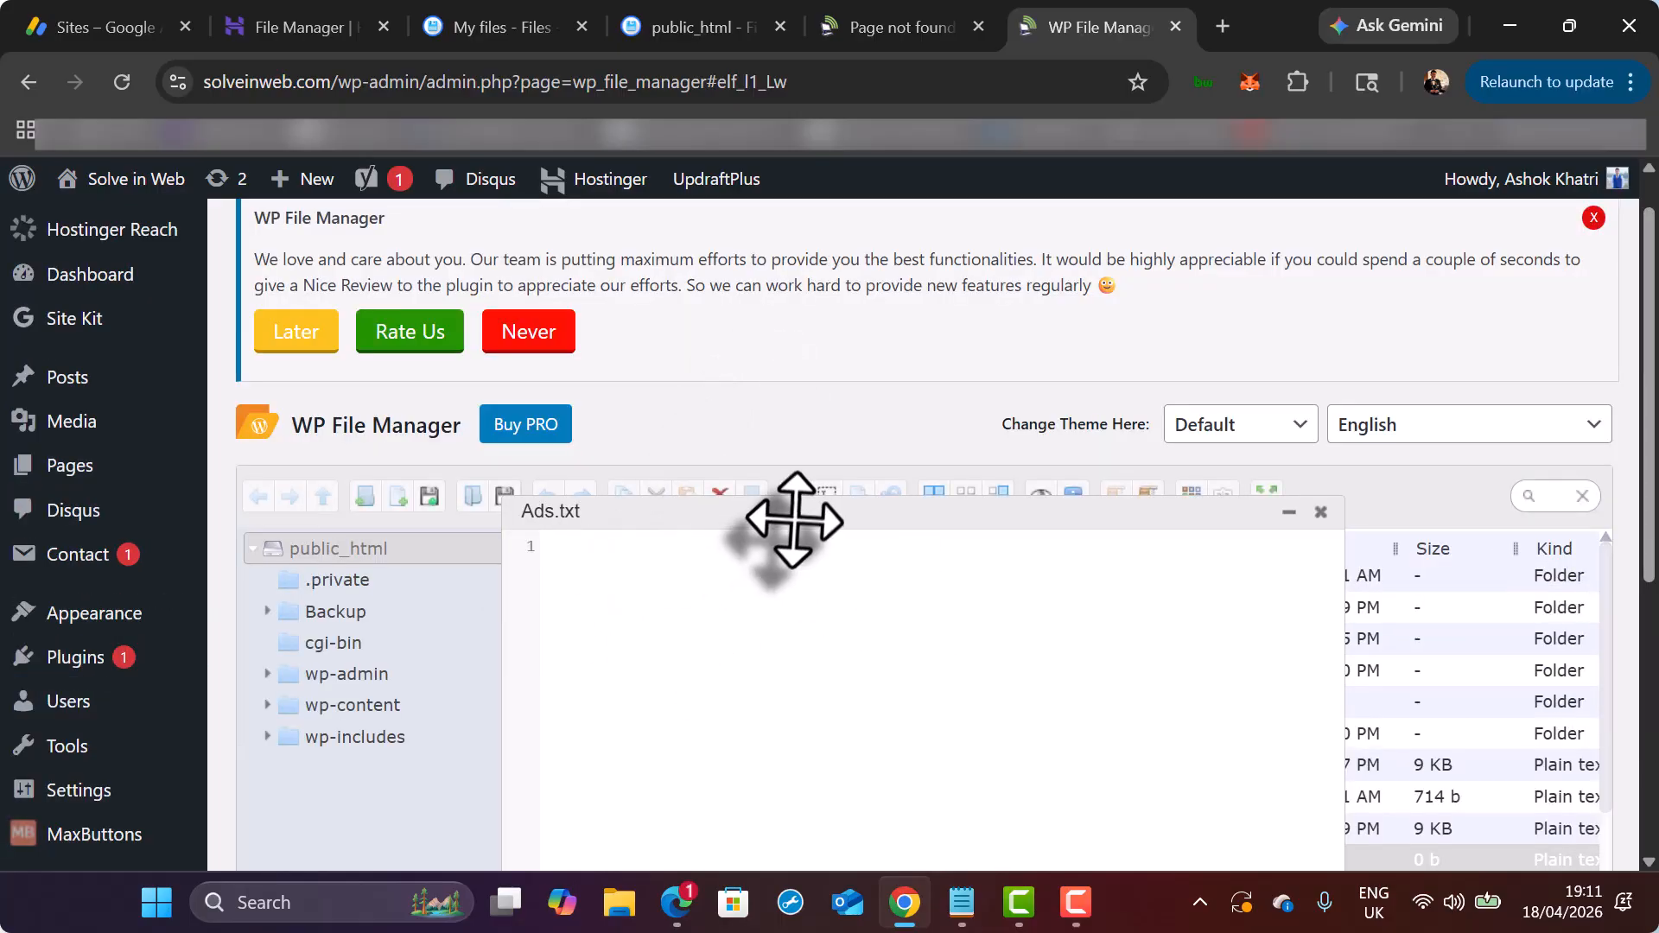
left_click_drag(789, 520, 768, 513)
left_click_drag(691, 461, 648, 444)
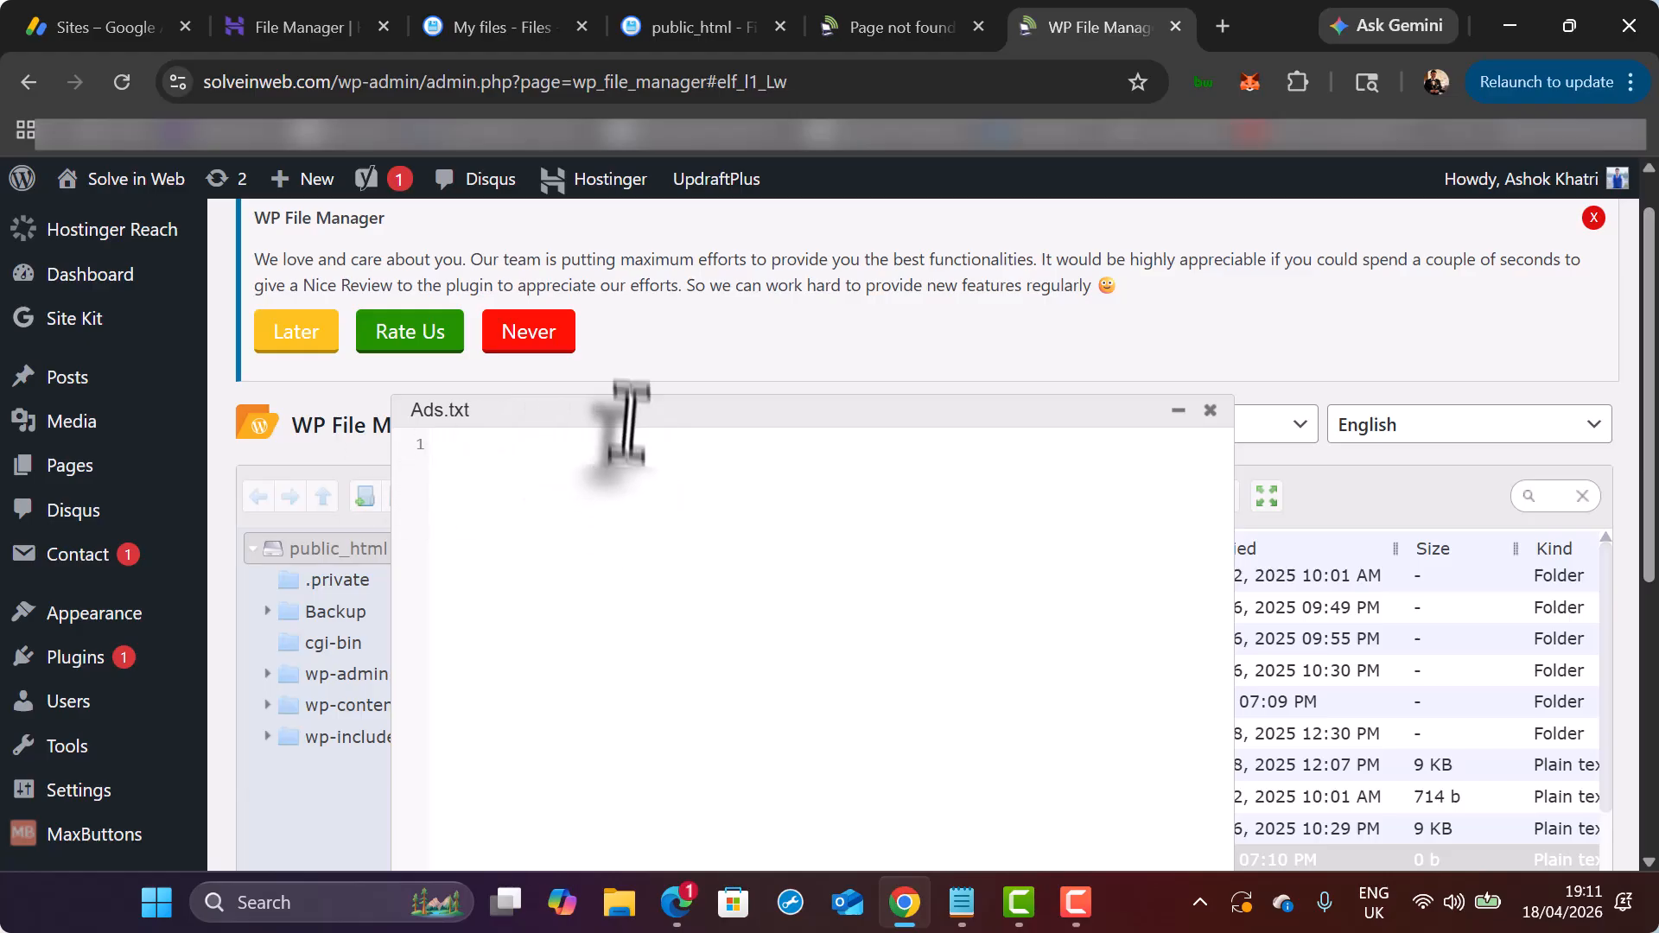
Switch to the AdSense site page and copy the Ads.txt snippet for verifying site ownership.
left_click(129, 26)
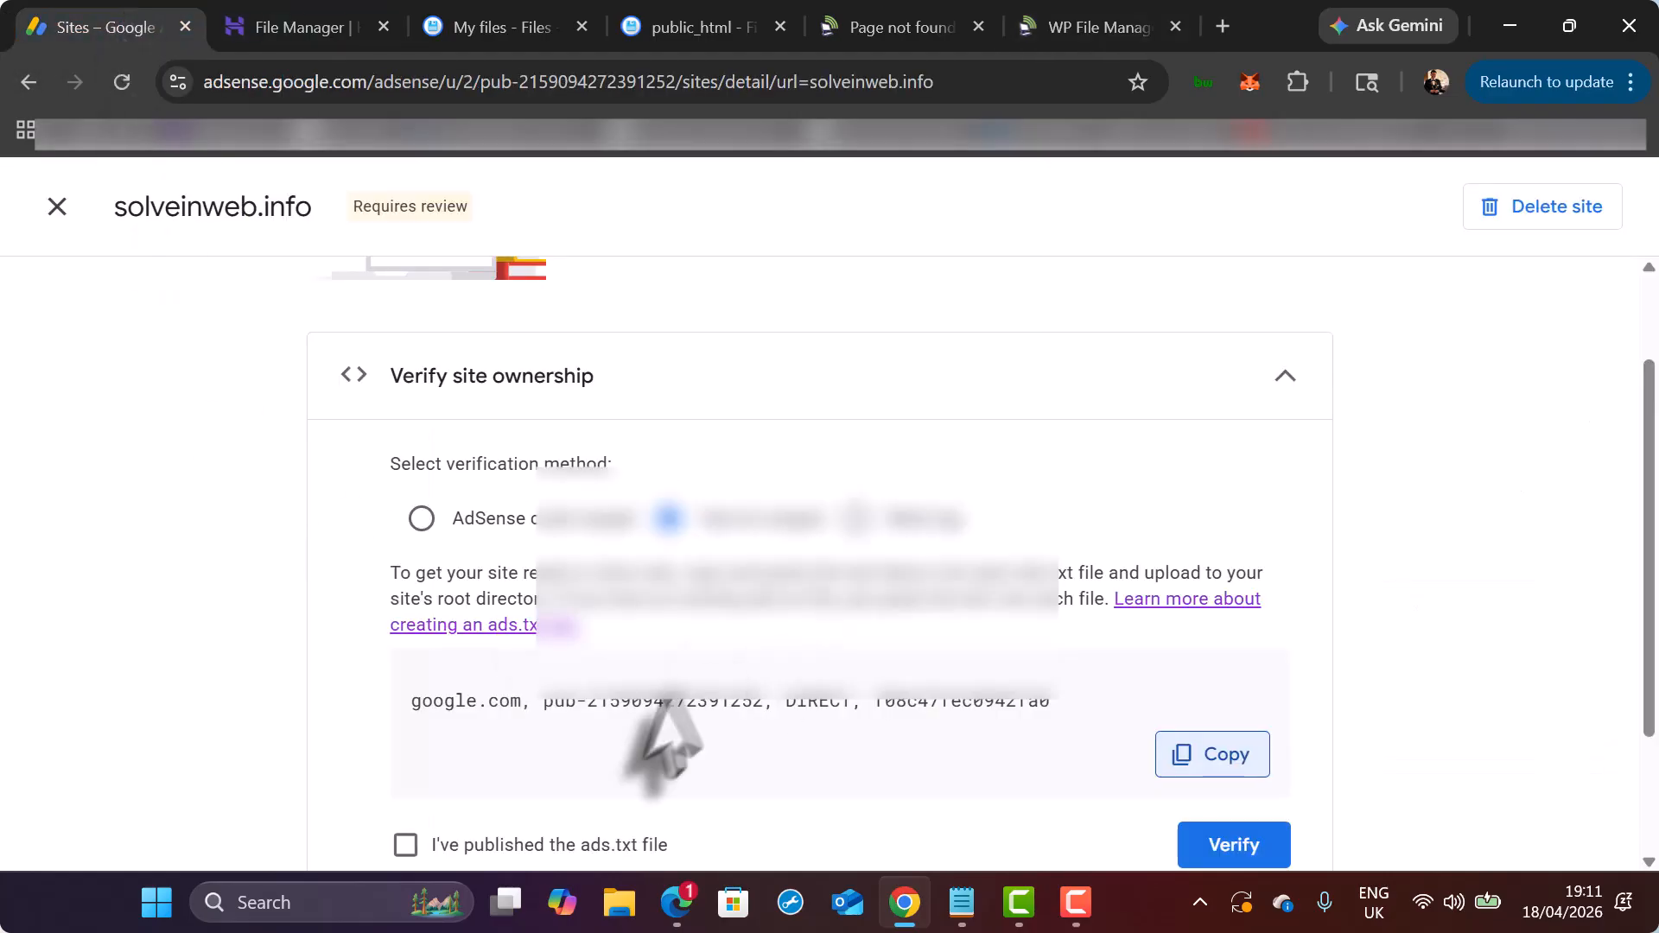
scroll(743, 518, "down", 2)
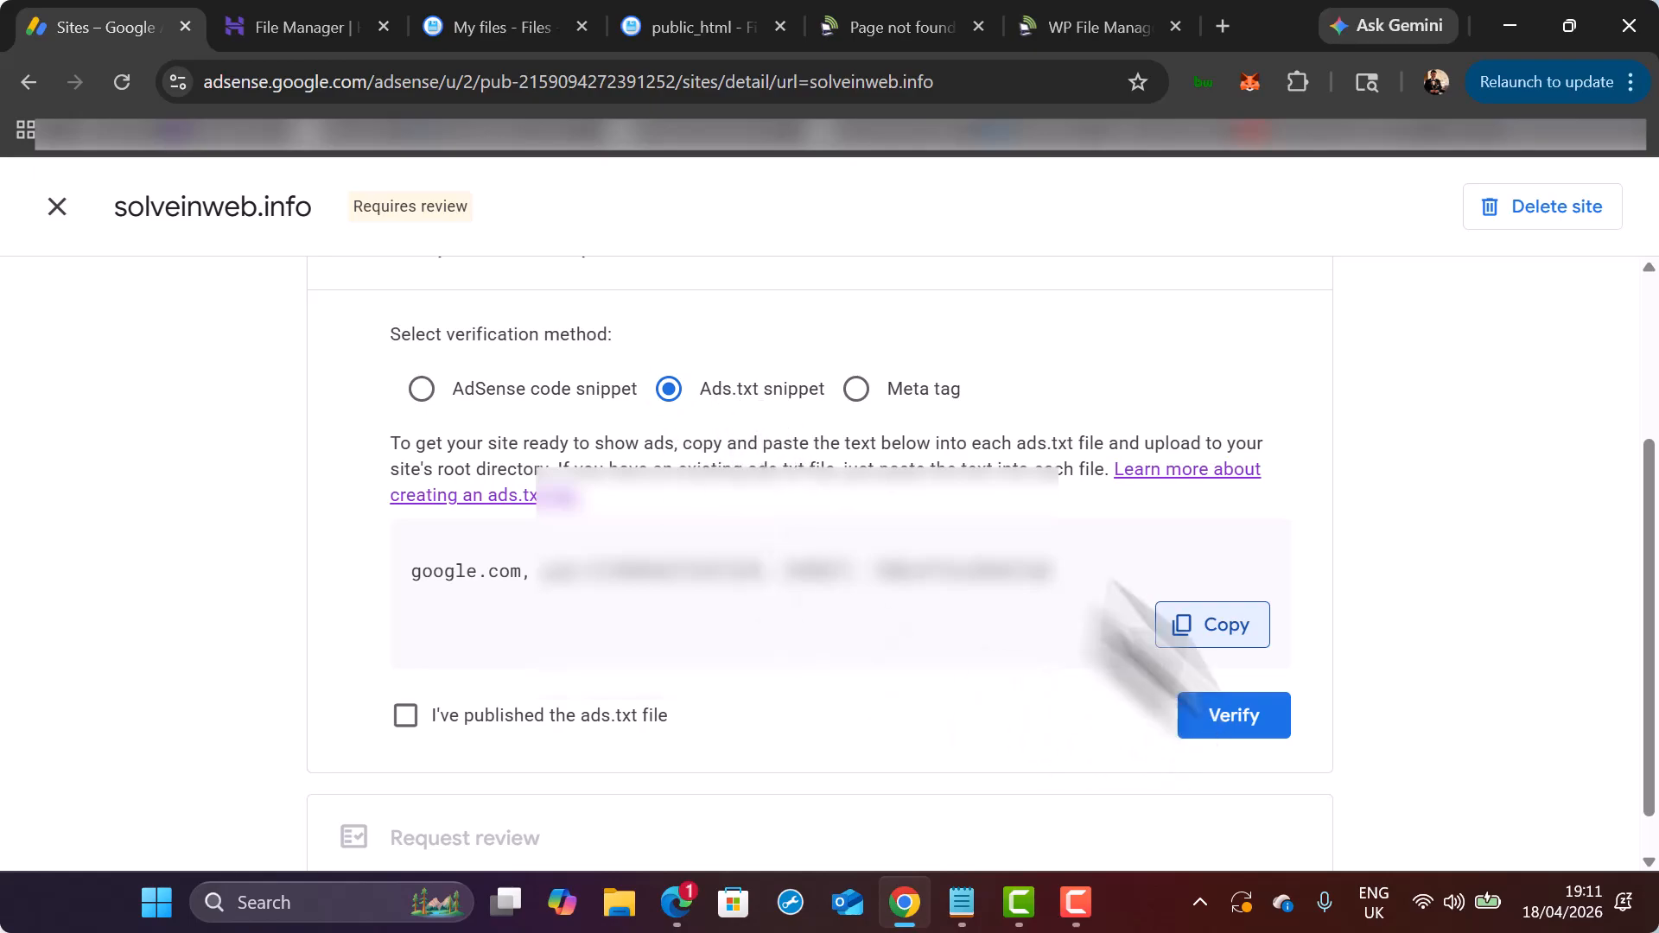
left_click(1228, 629)
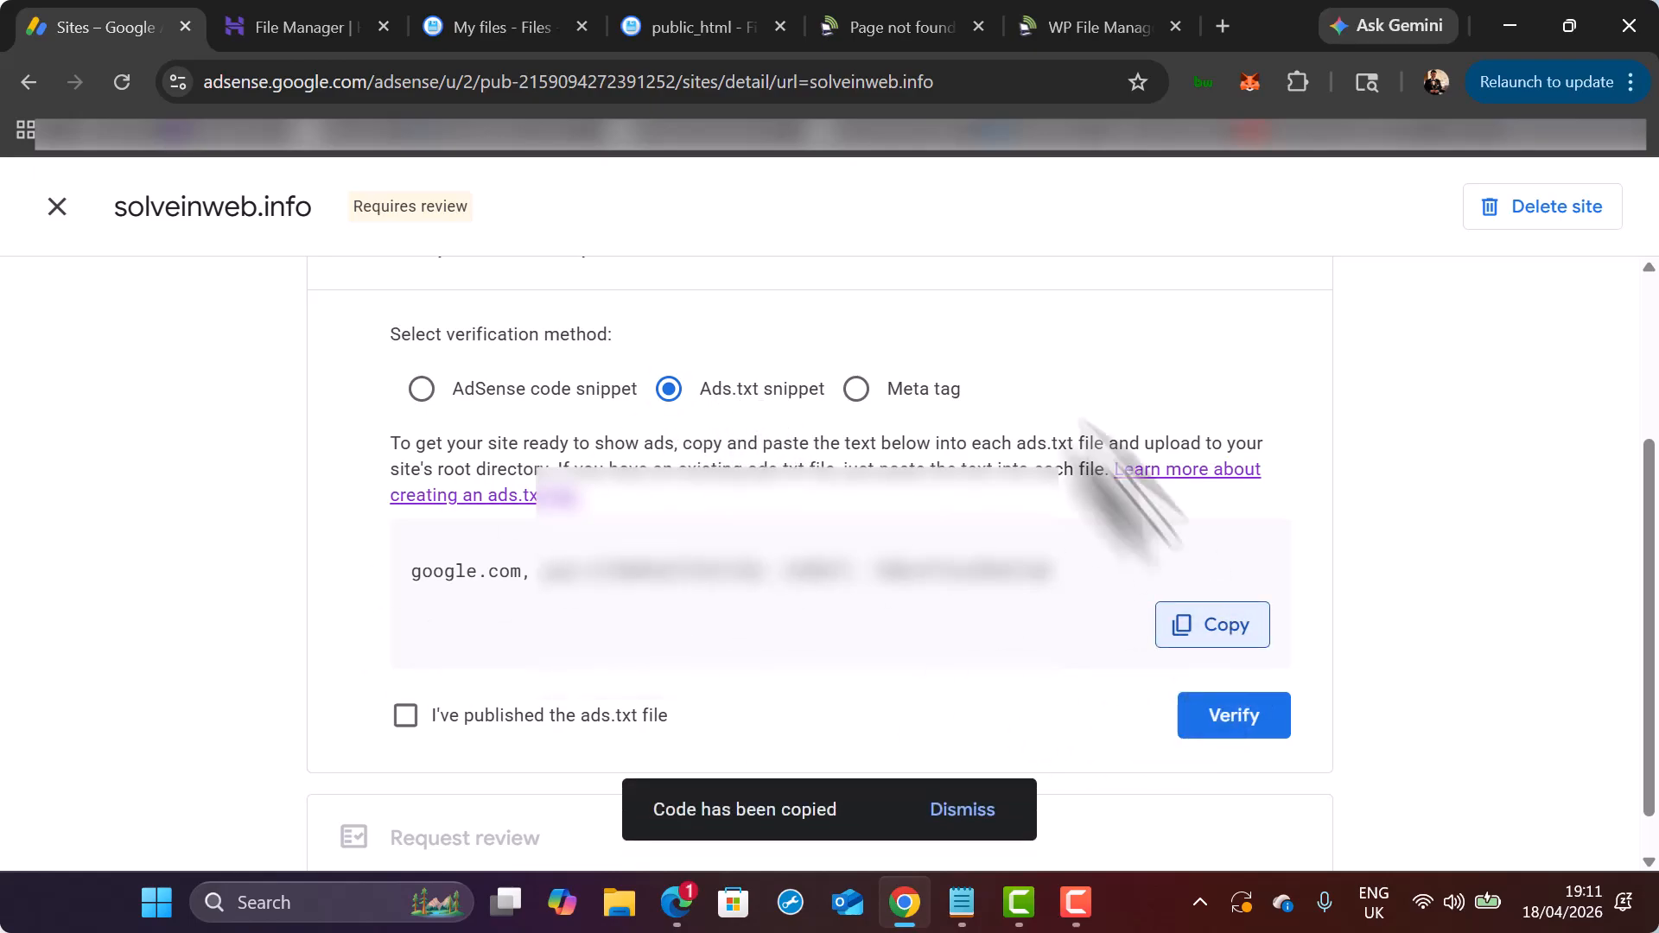
Return to WP File Manager, paste the copied AdSense snippet into Ads.txt, then save and close the file.
left_click(1105, 26)
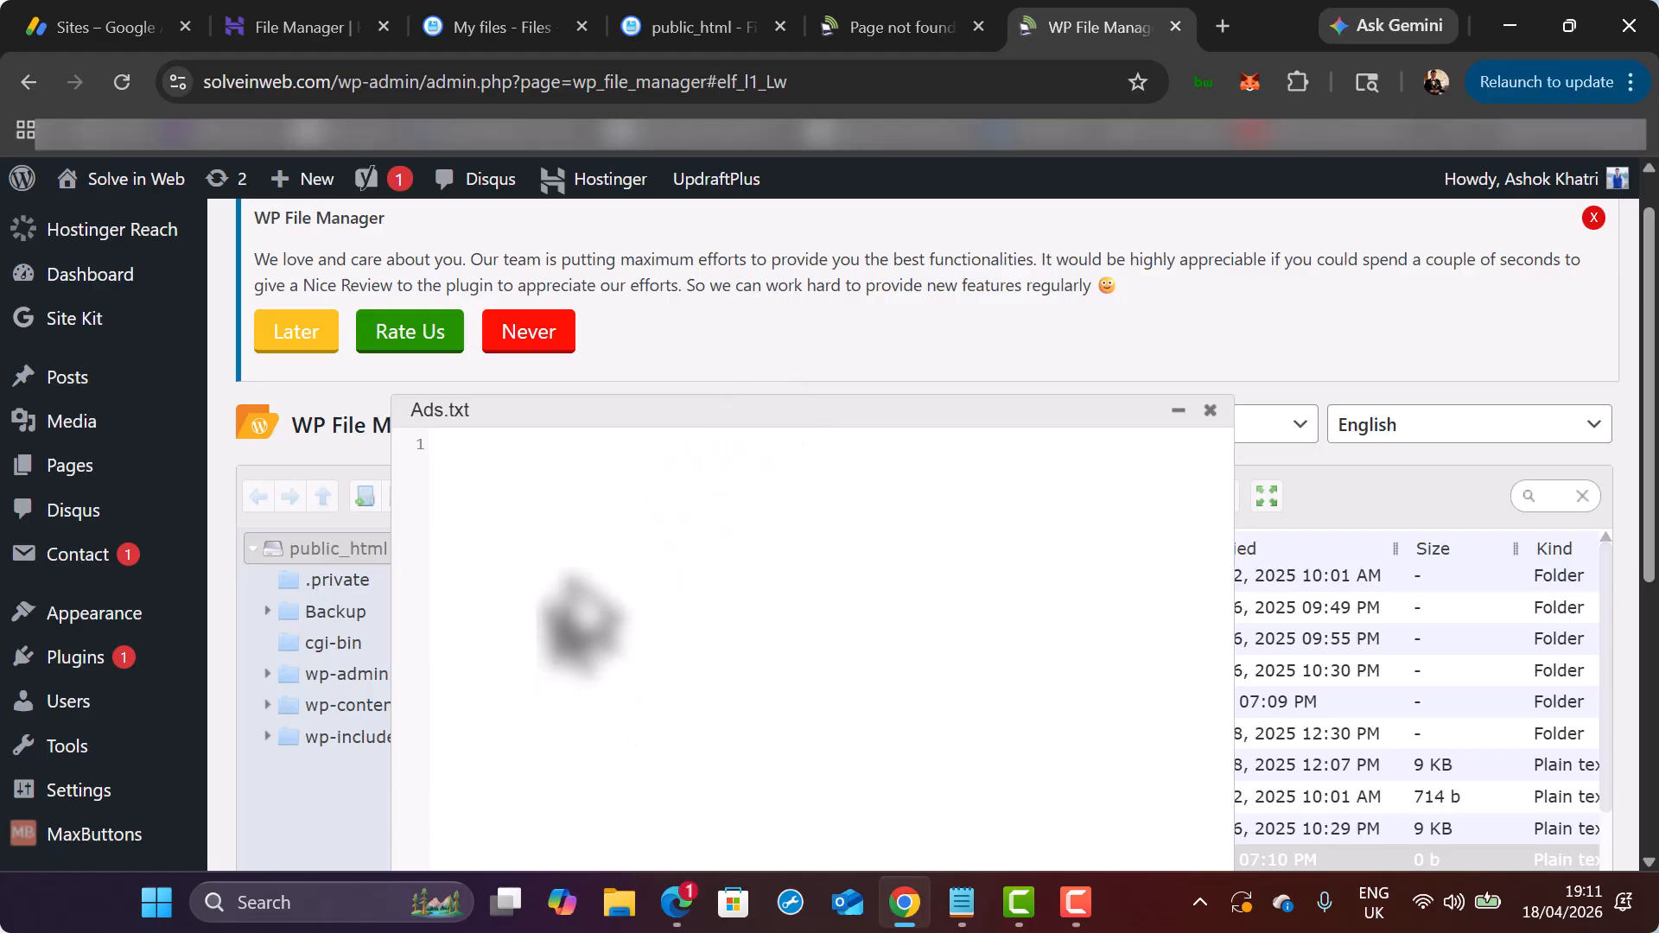
key("ctrl+v")
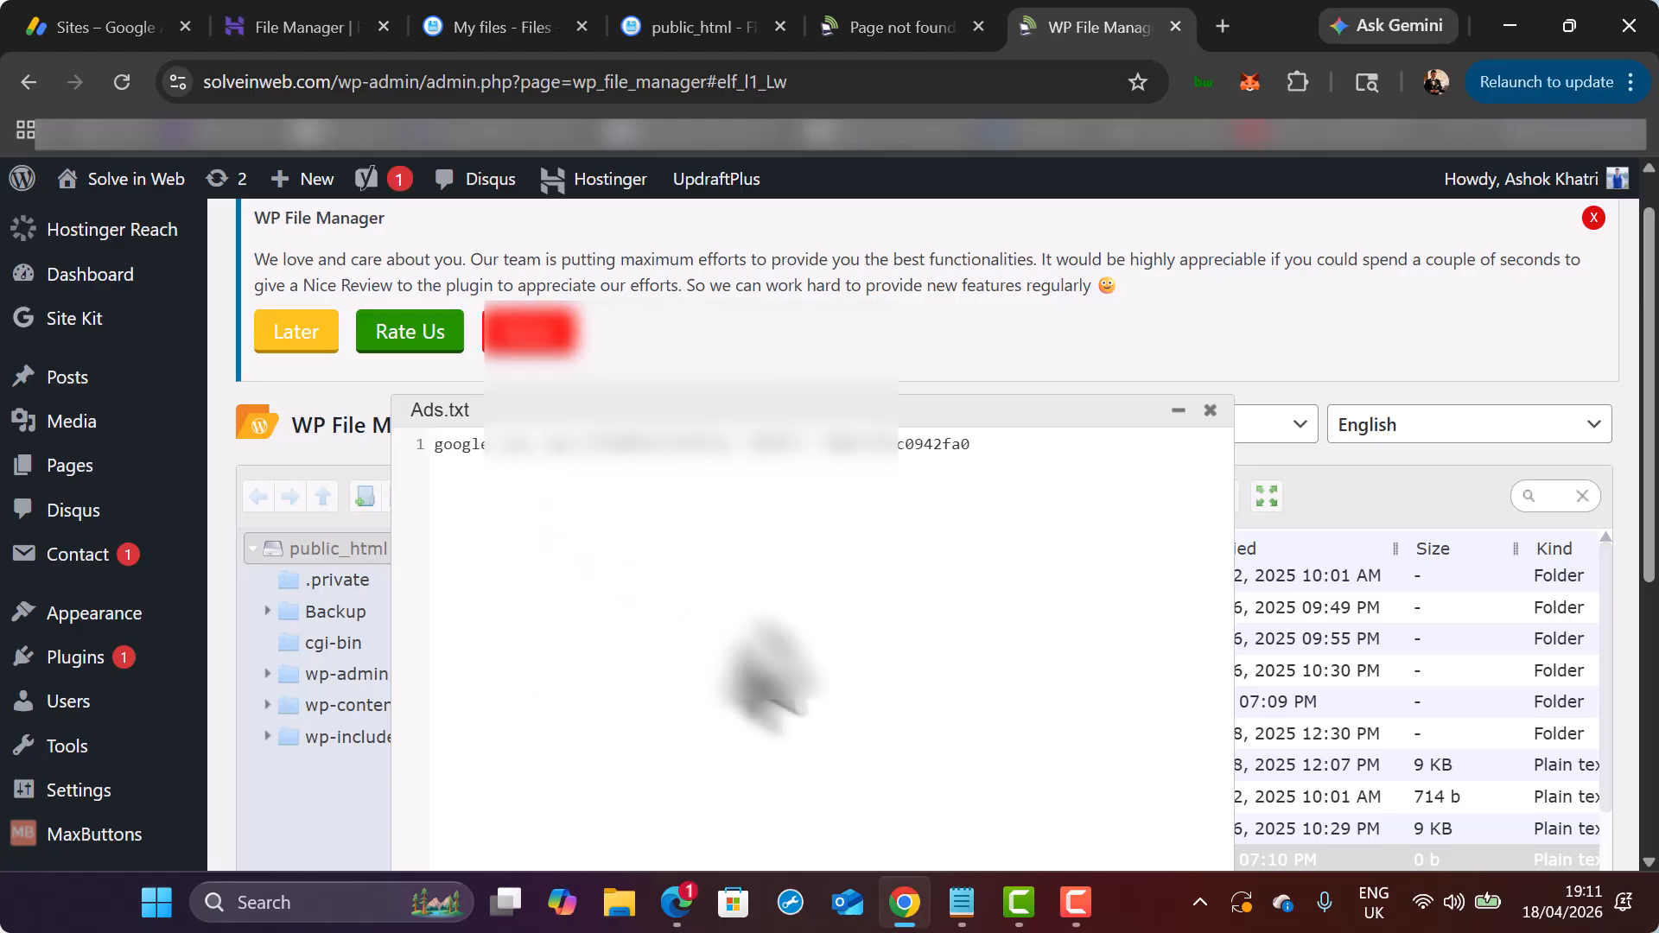
left_click_drag(827, 420, 769, 291)
left_click(863, 815)
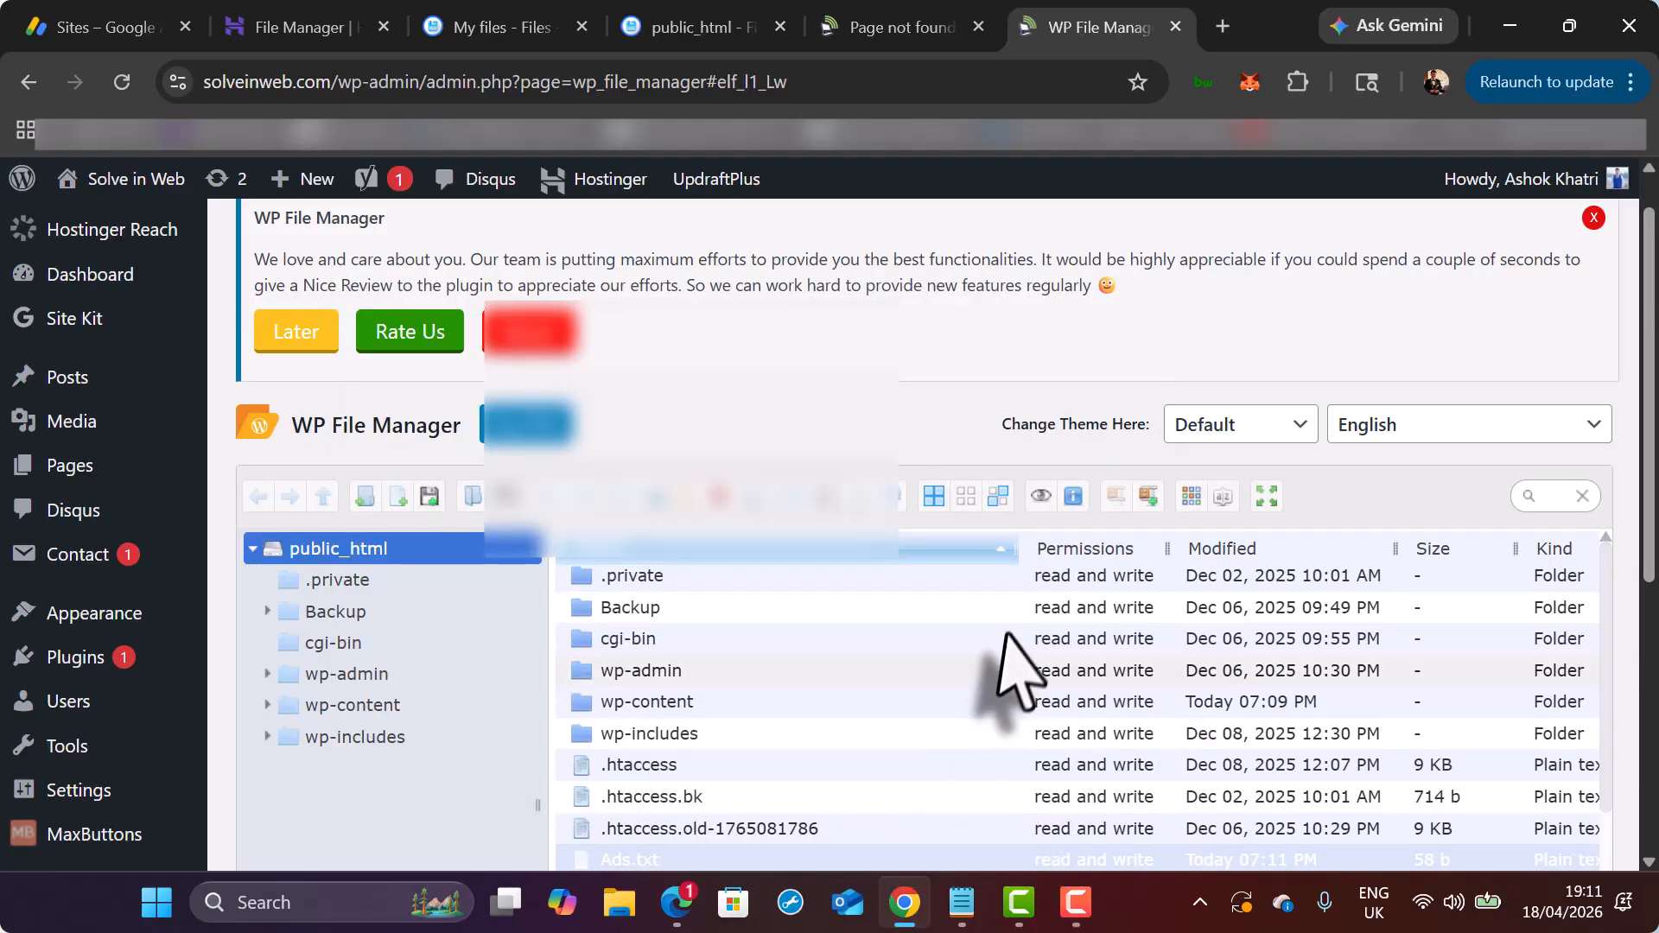
Preview the saved Ads.txt from the public_html folder to check its contents, then close the preview window.
scroll(1002, 661, "down", 3)
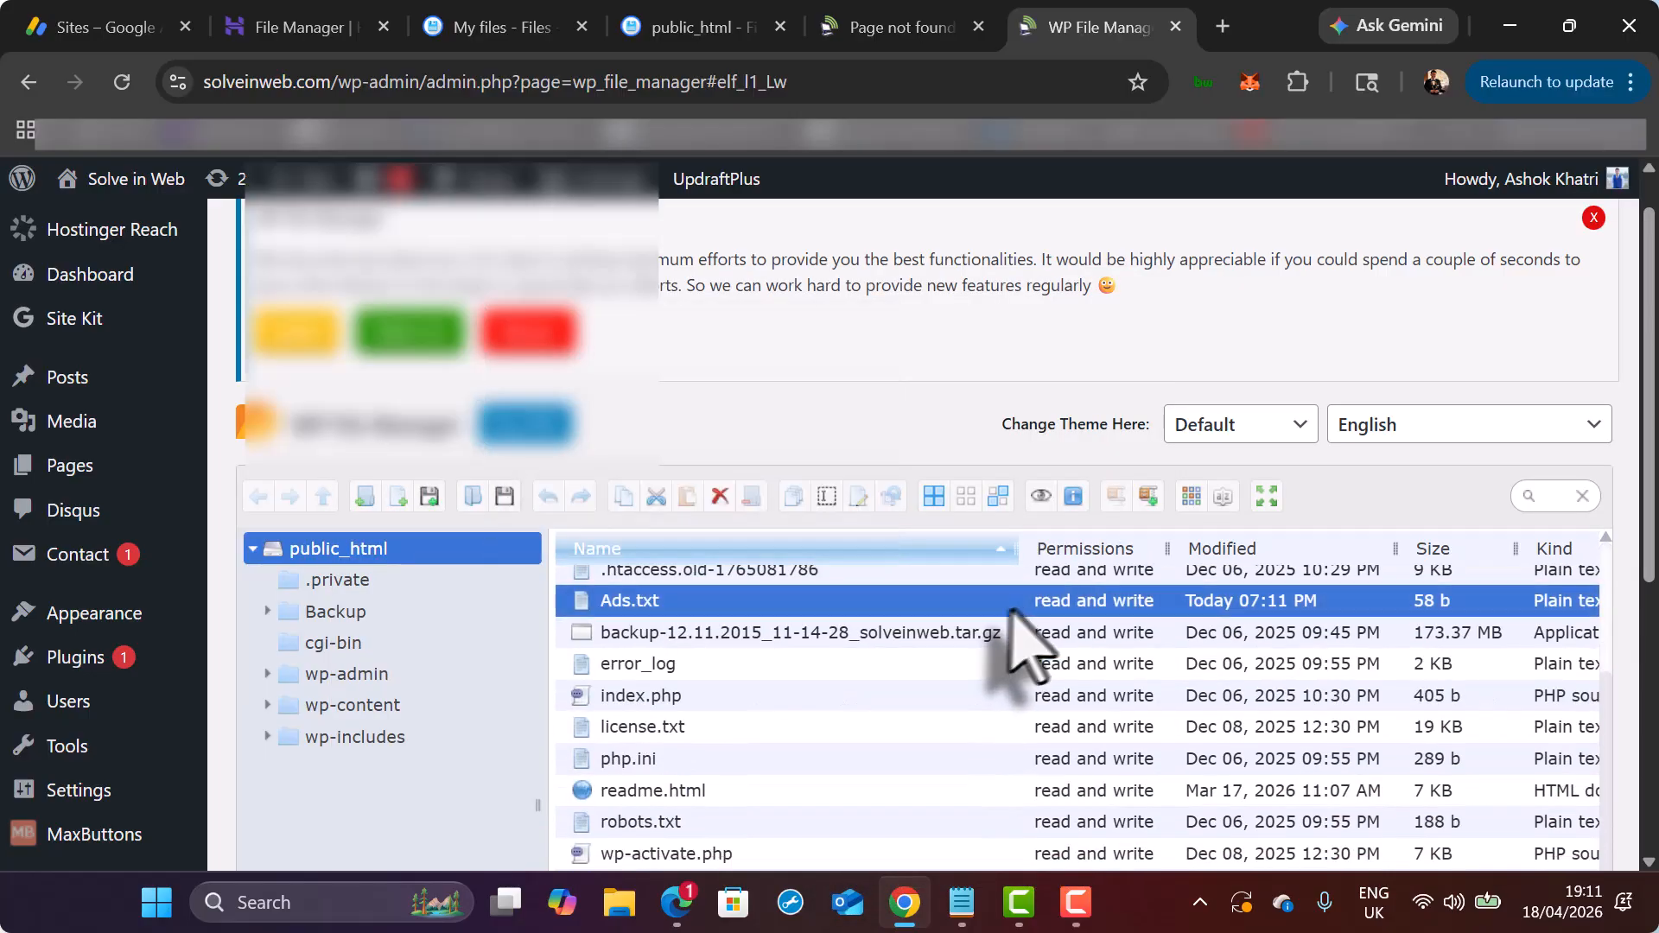
double_click(658, 602)
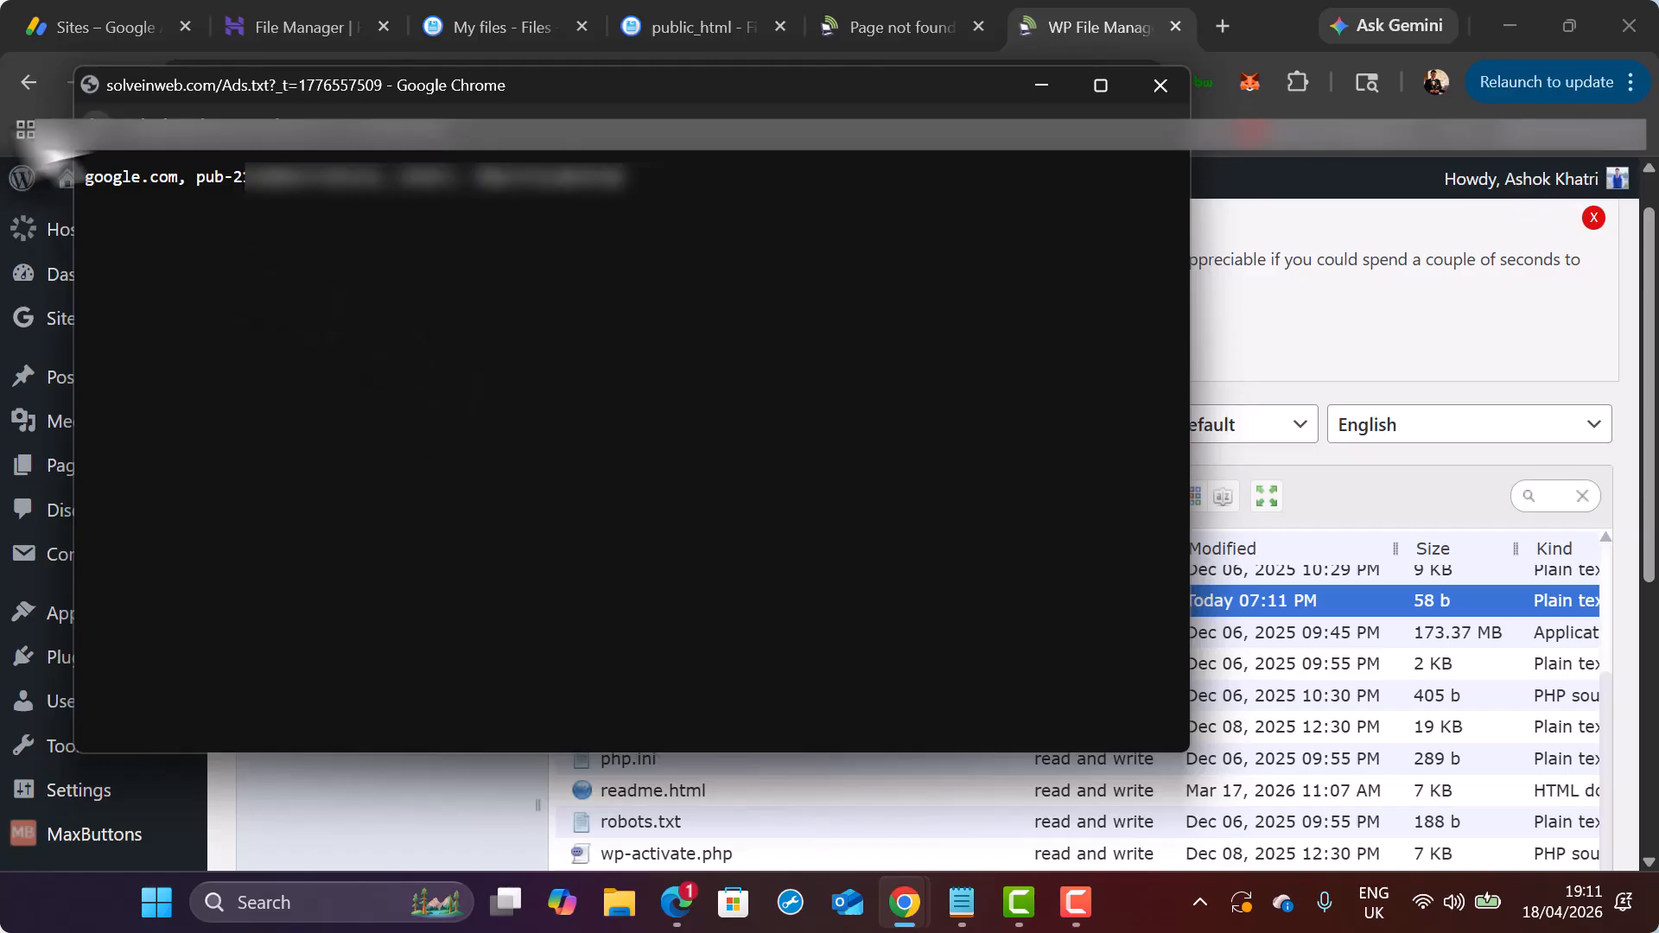
left_click_drag(686, 85, 768, 275)
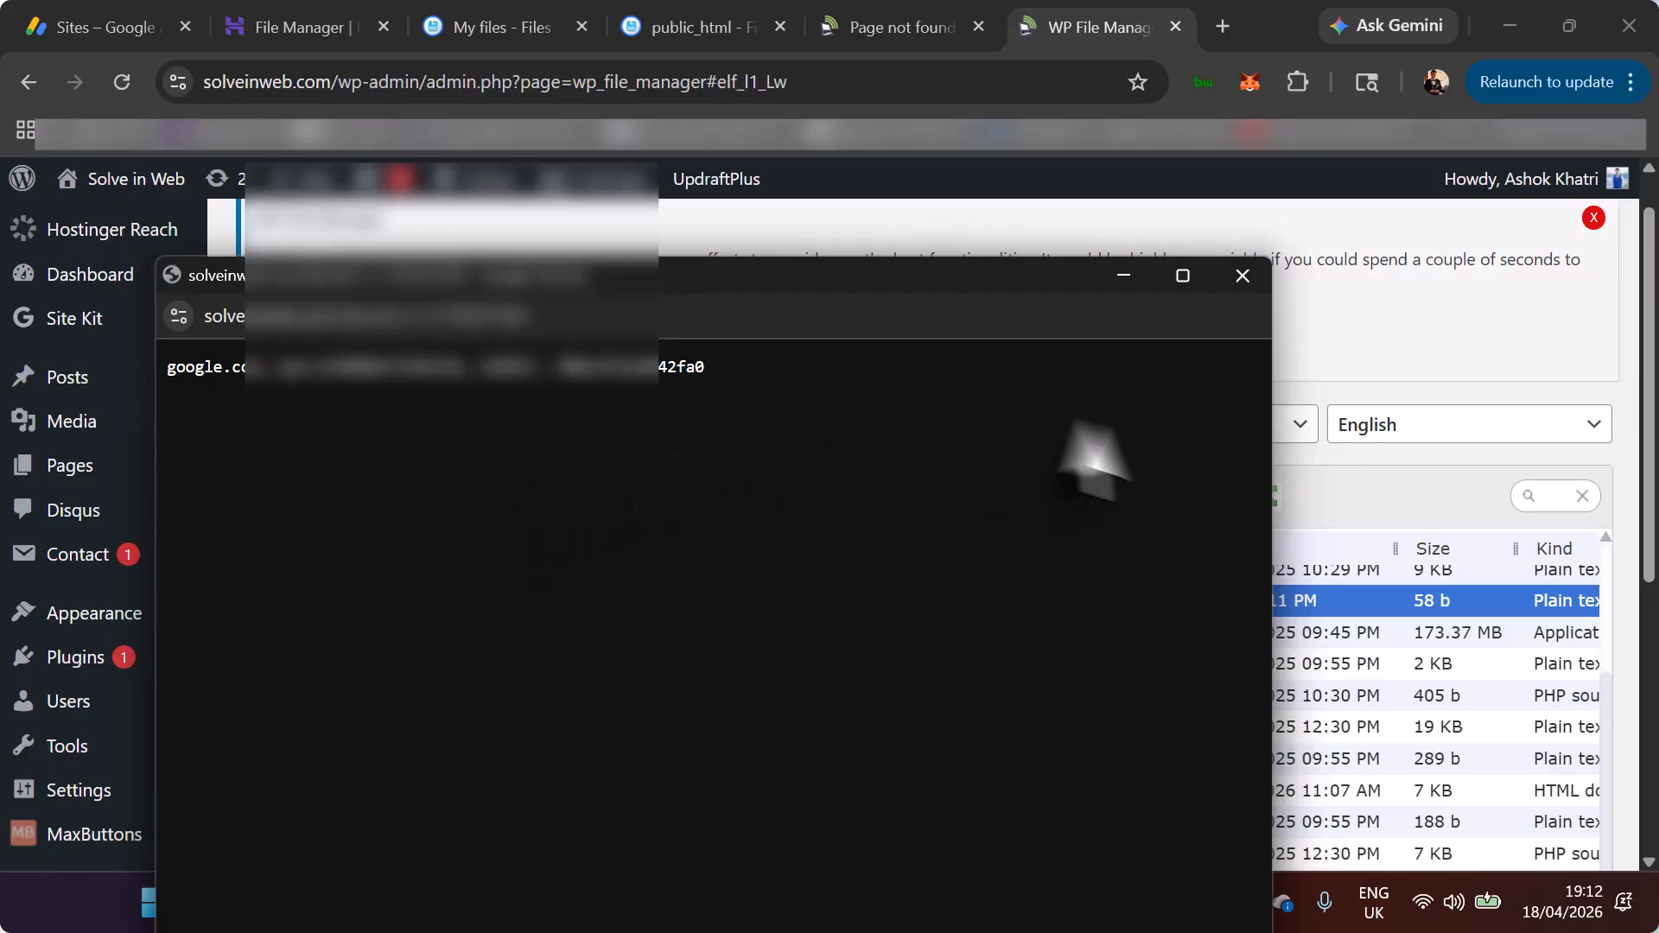
left_click(1242, 275)
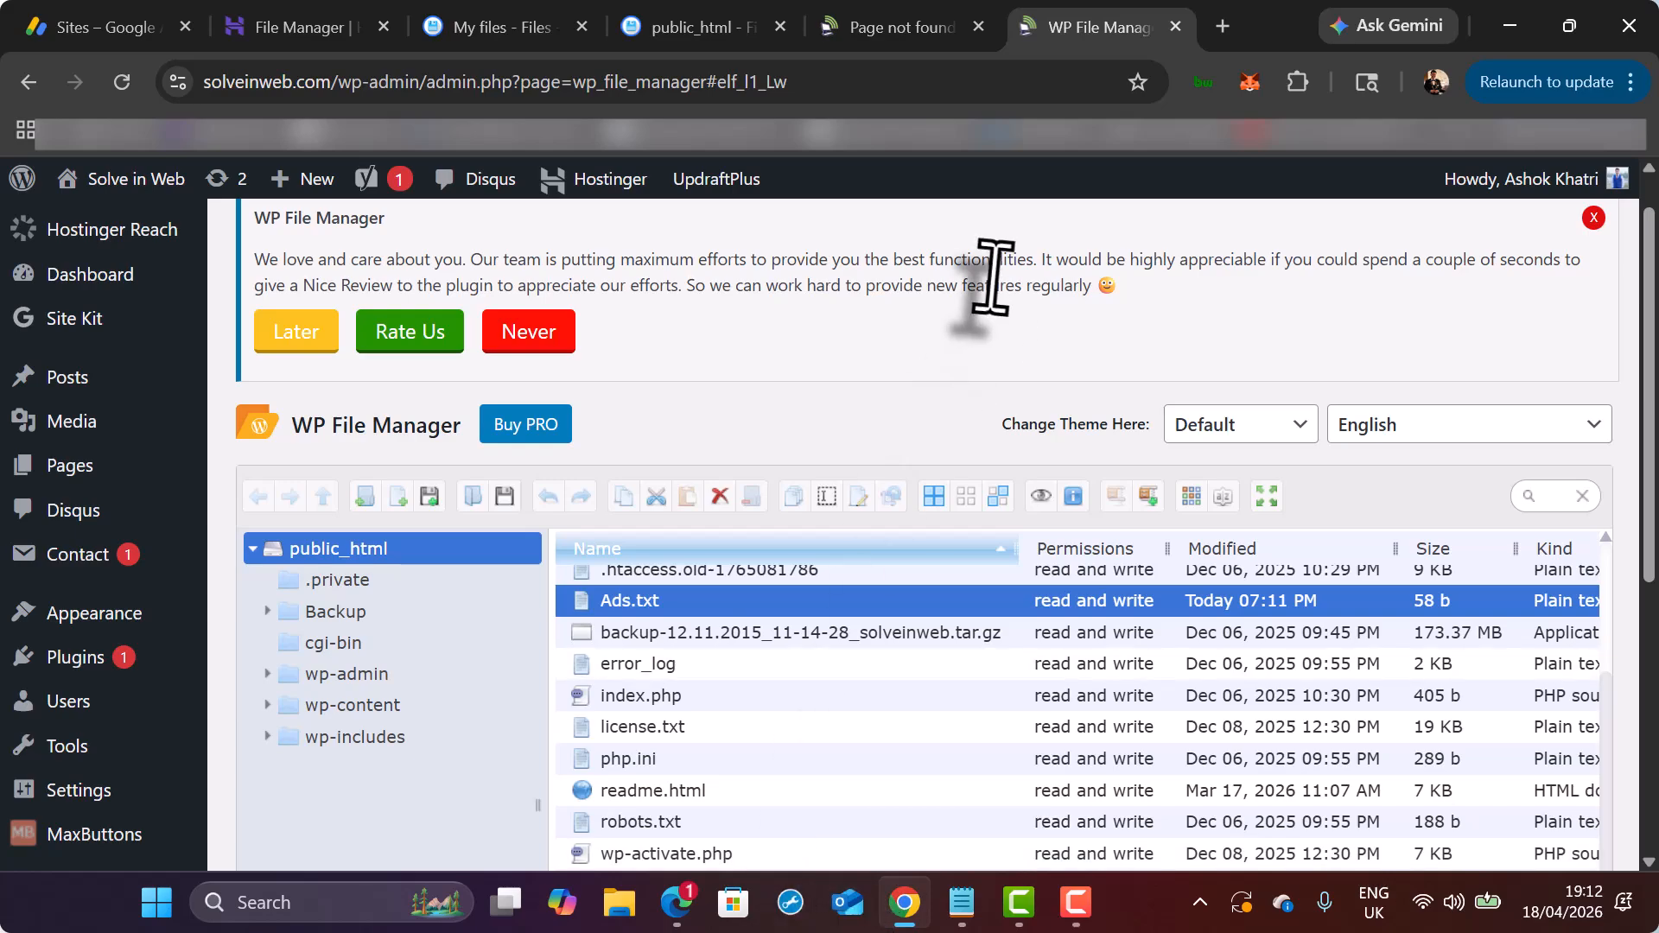
Load solveinweb.com/ads.txt in a new browser tab to check whether the file is publicly reachable.
left_click(1222, 27)
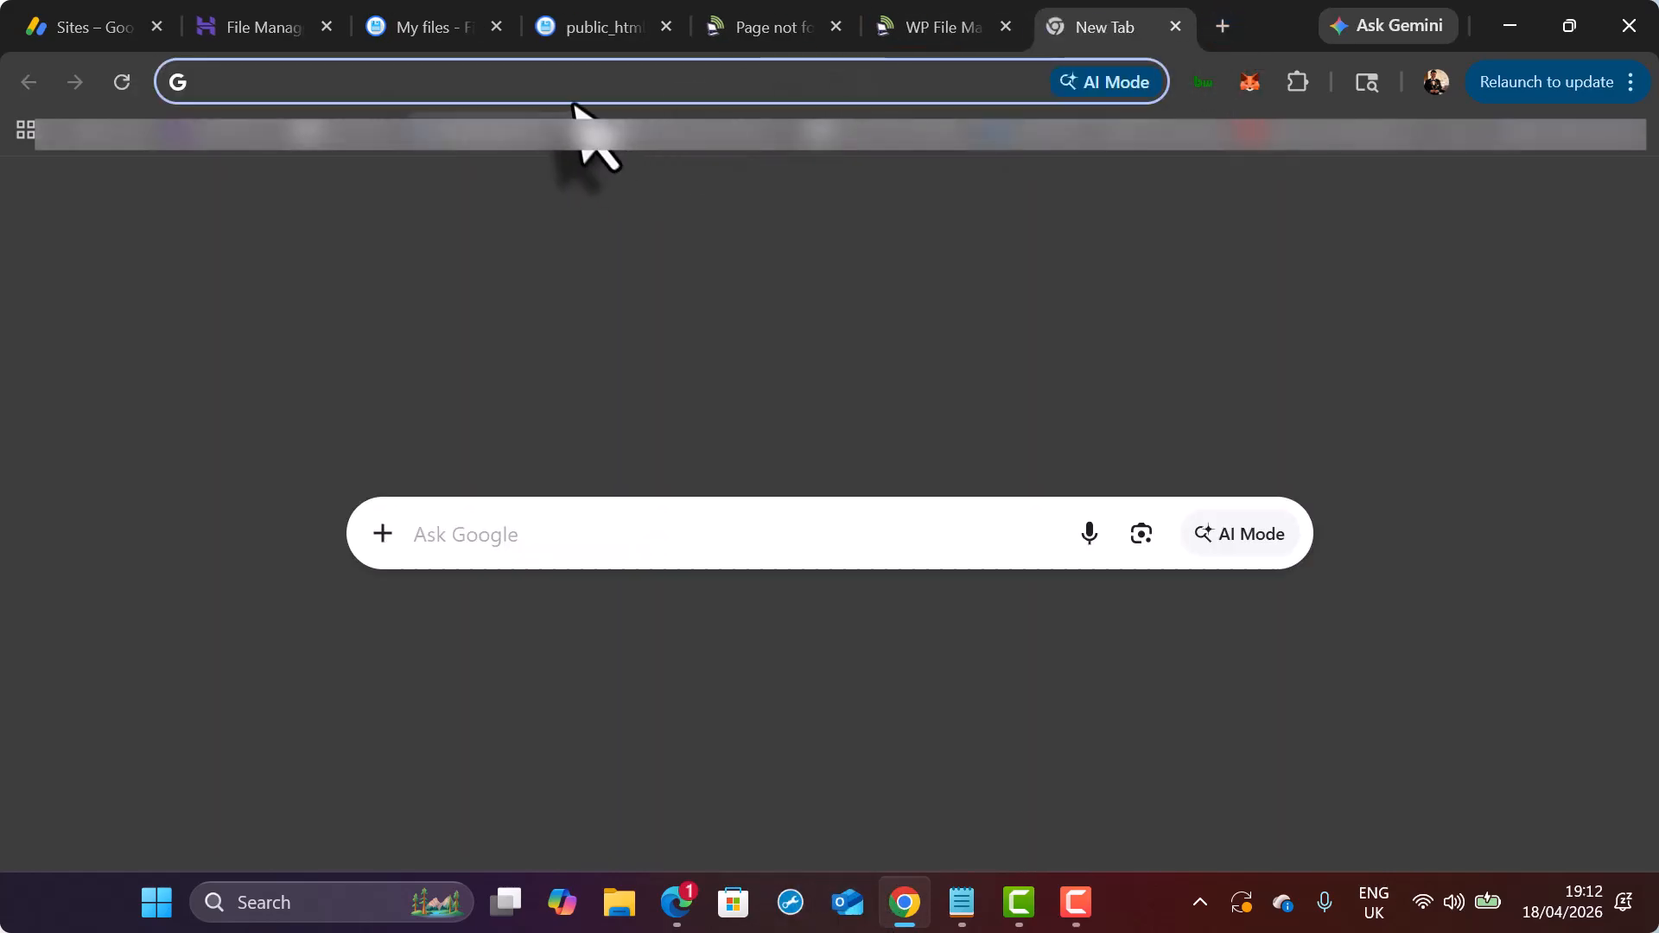
type("sol")
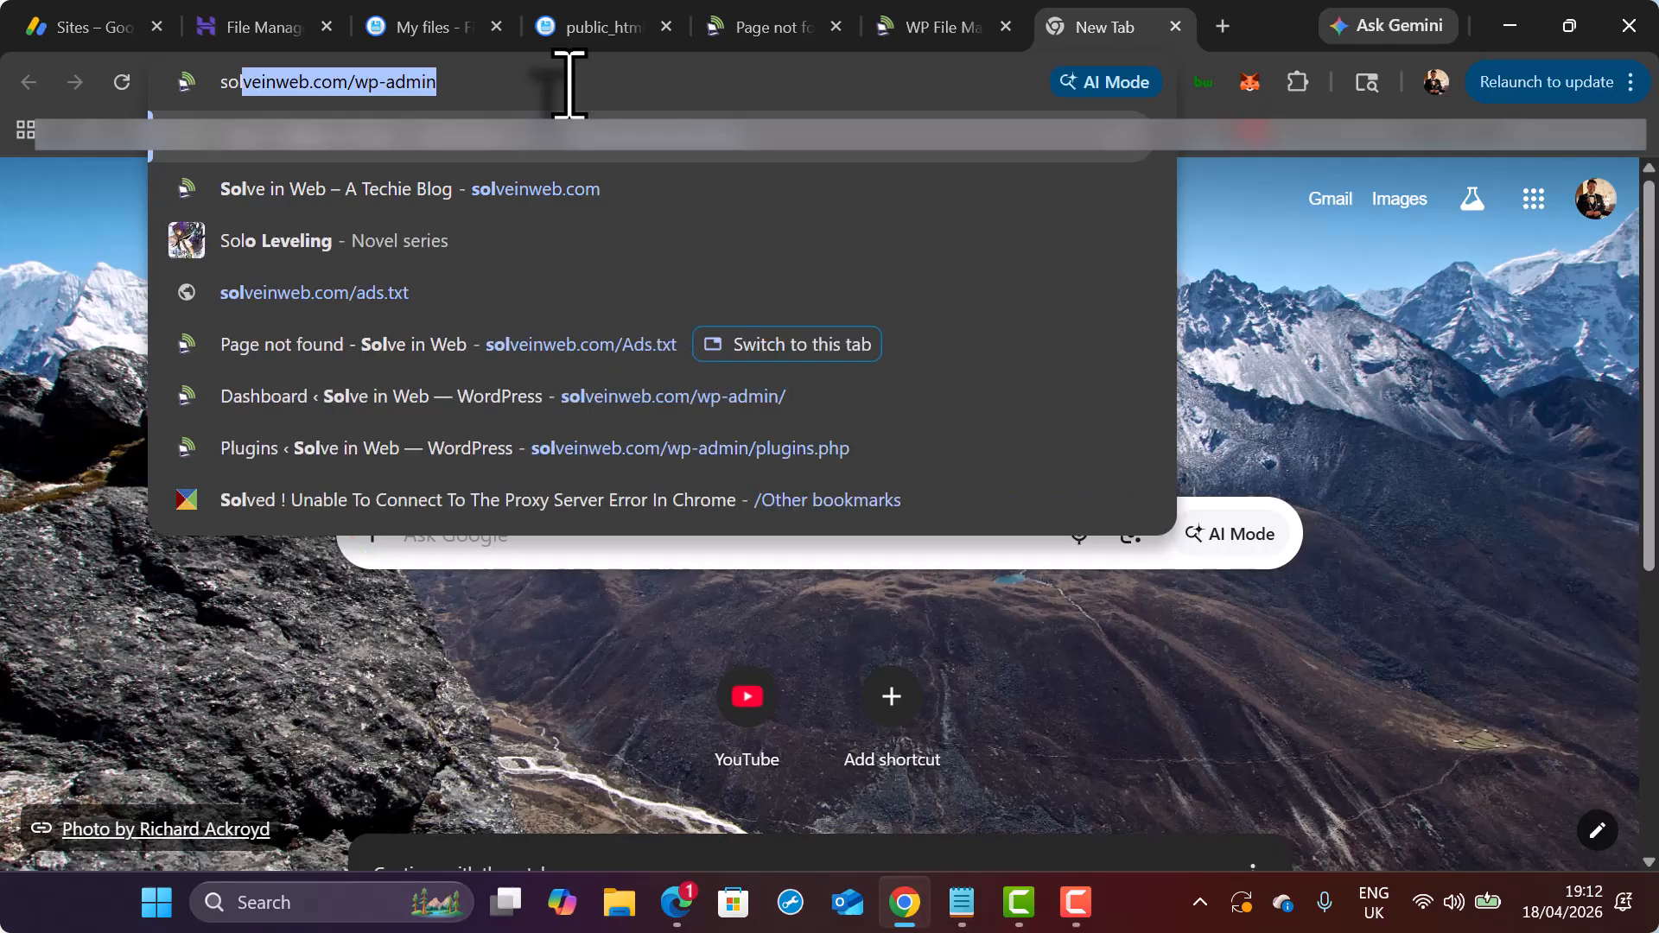
key("Right")
key("BackSpace")
key("BackSpace")
key("BackSpace")
key("BackSpace")
key("BackSpace")
key("BackSpace")
key("BackSpace")
key("BackSpace")
key("BackSpace")
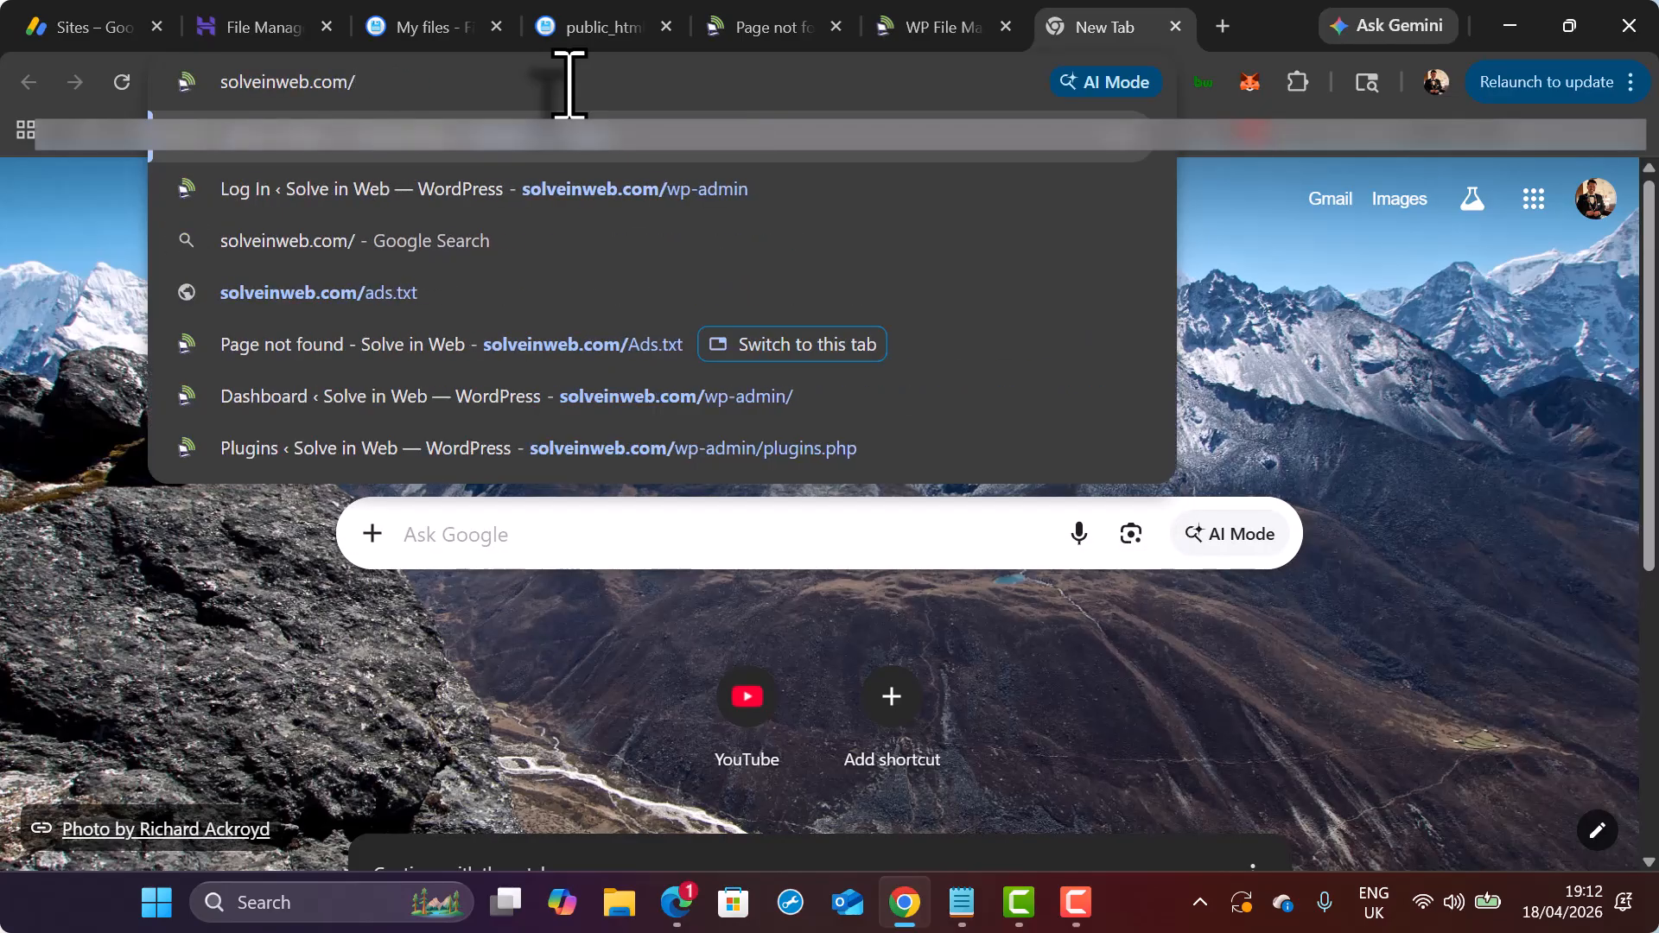
type("ads")
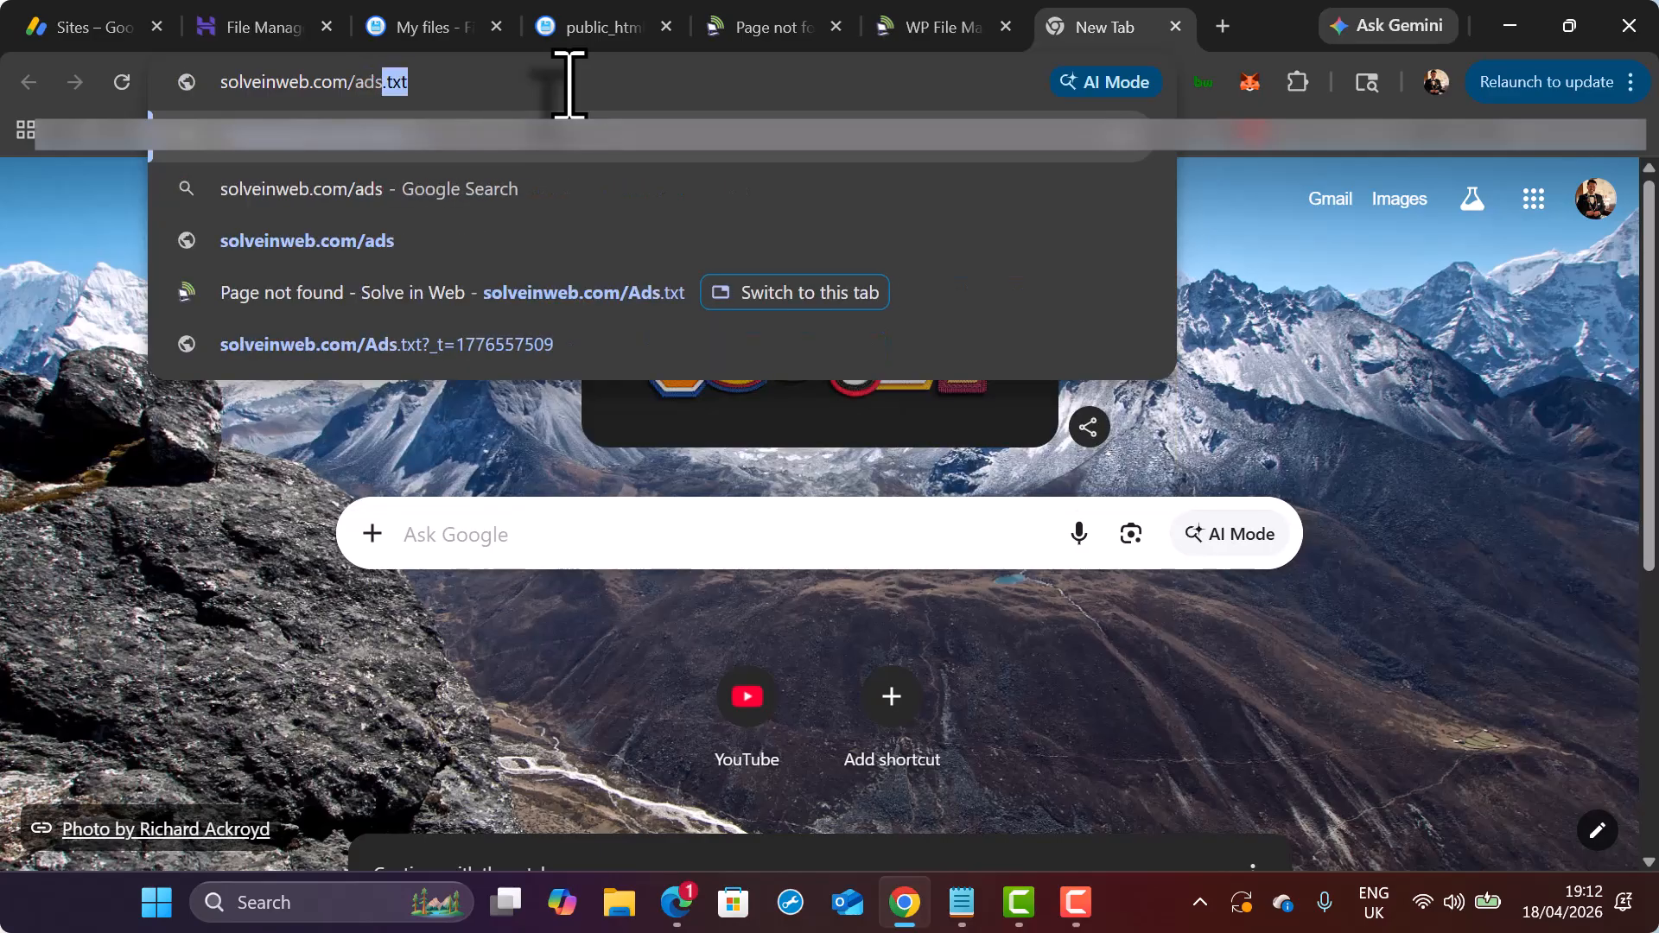
key("Return")
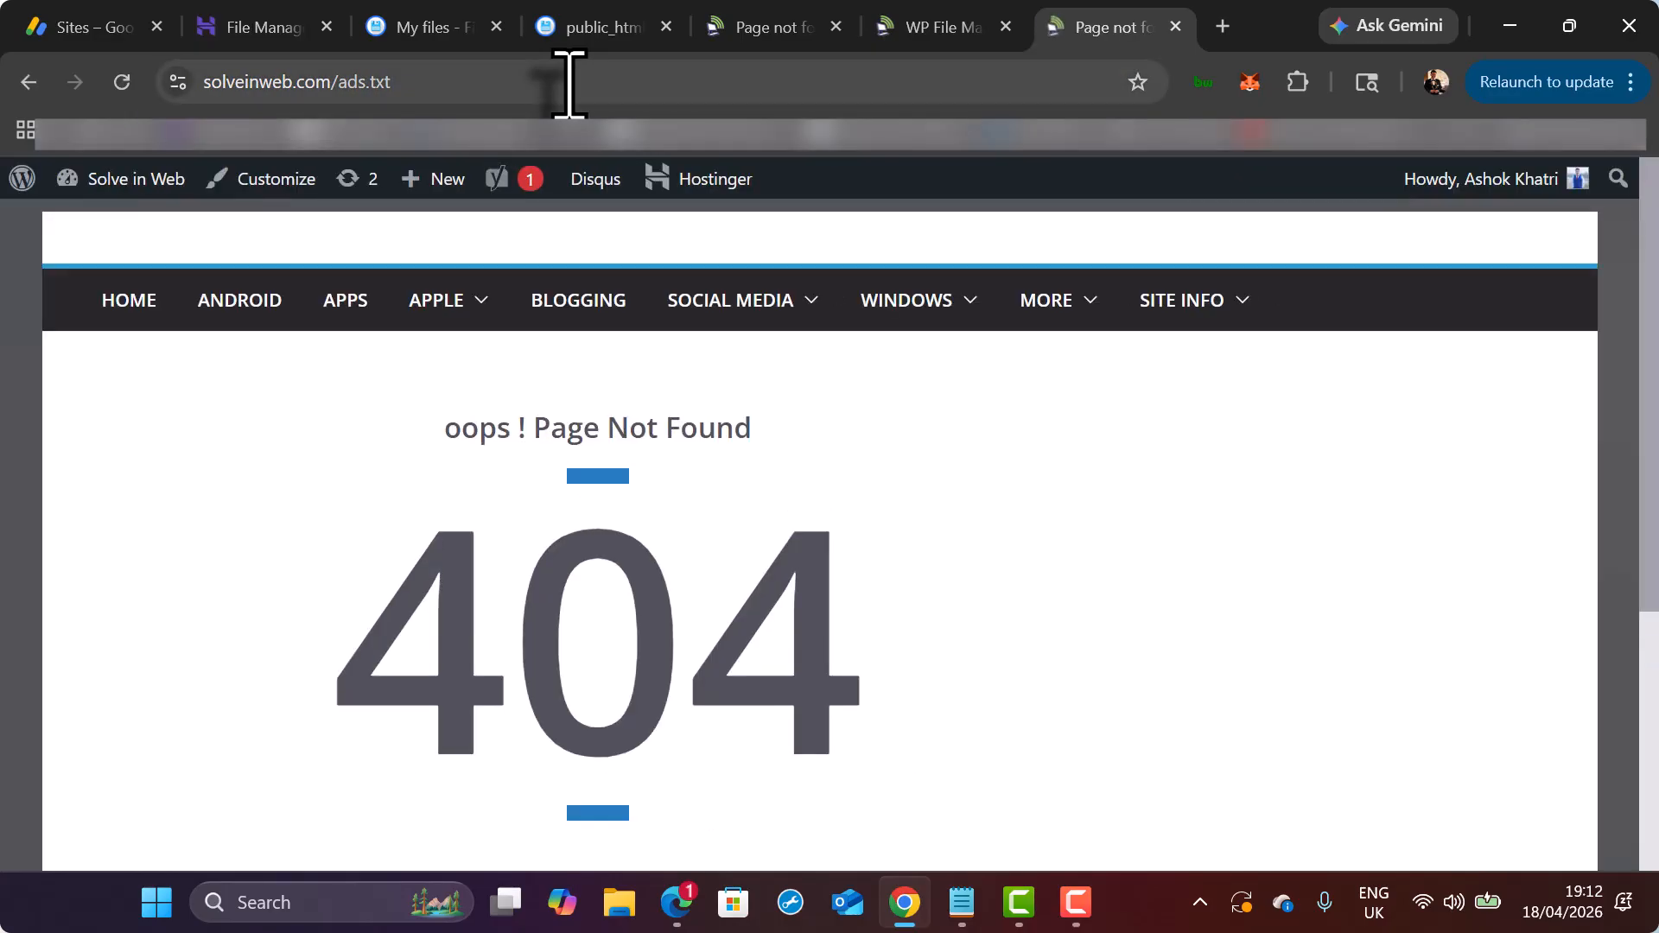
Change the address to solveinweb.com/Ads.txt with a capital A and load it to check the published file.
left_click(568, 84)
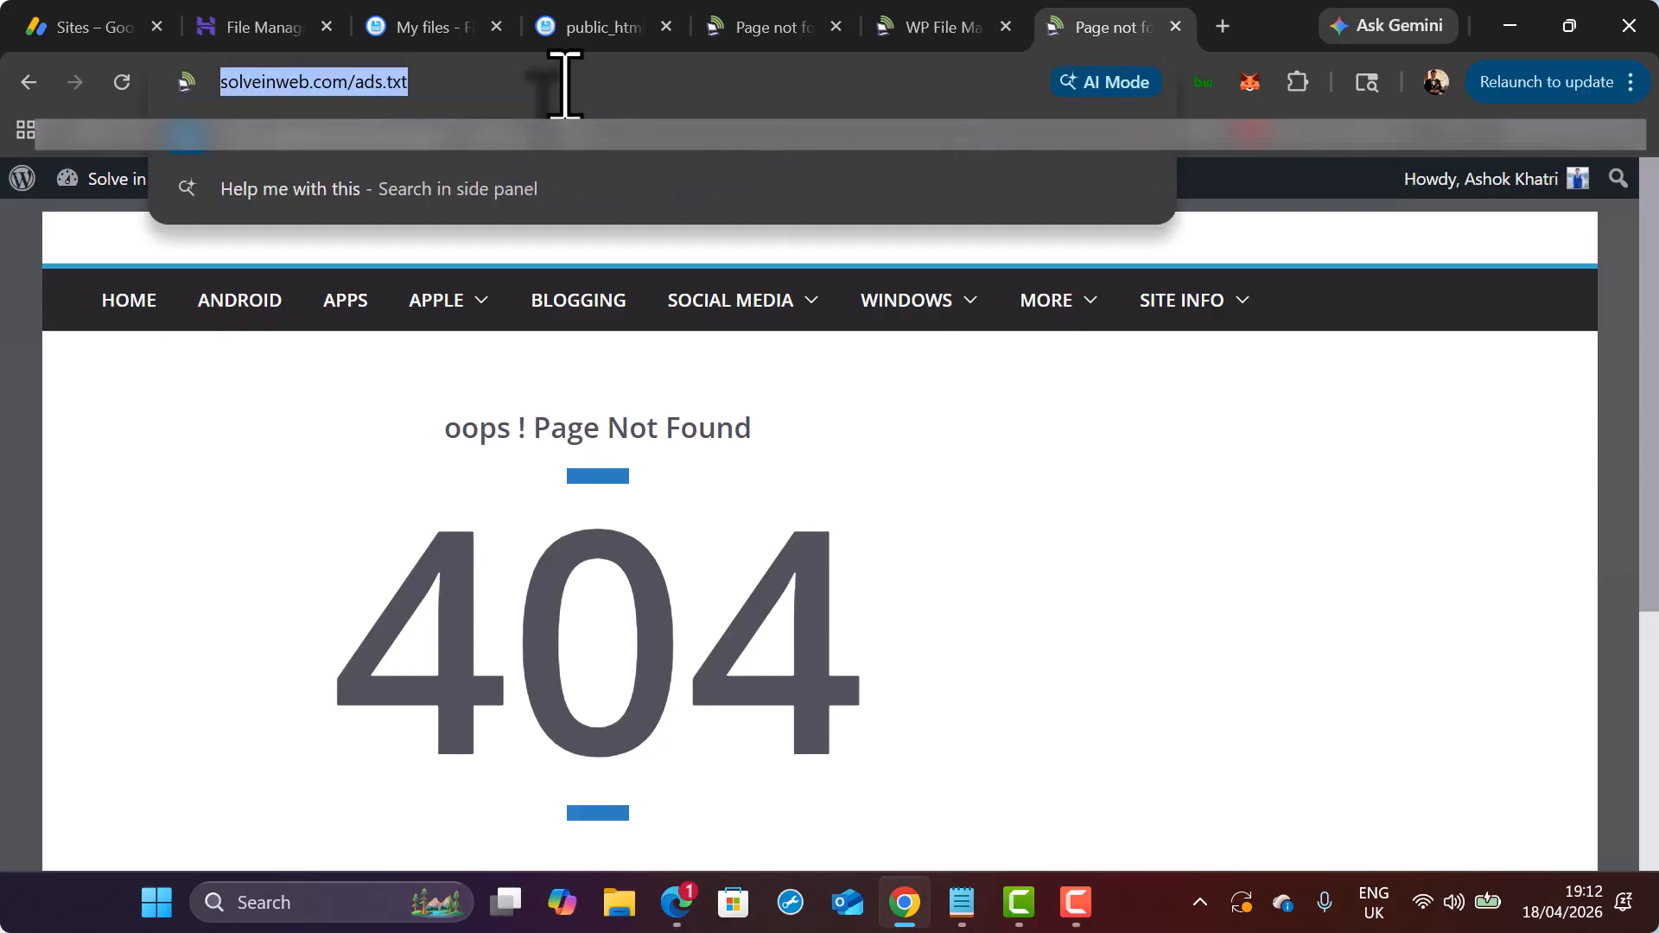
key("BackSpace")
key("BackSpace")
key("BackSpace")
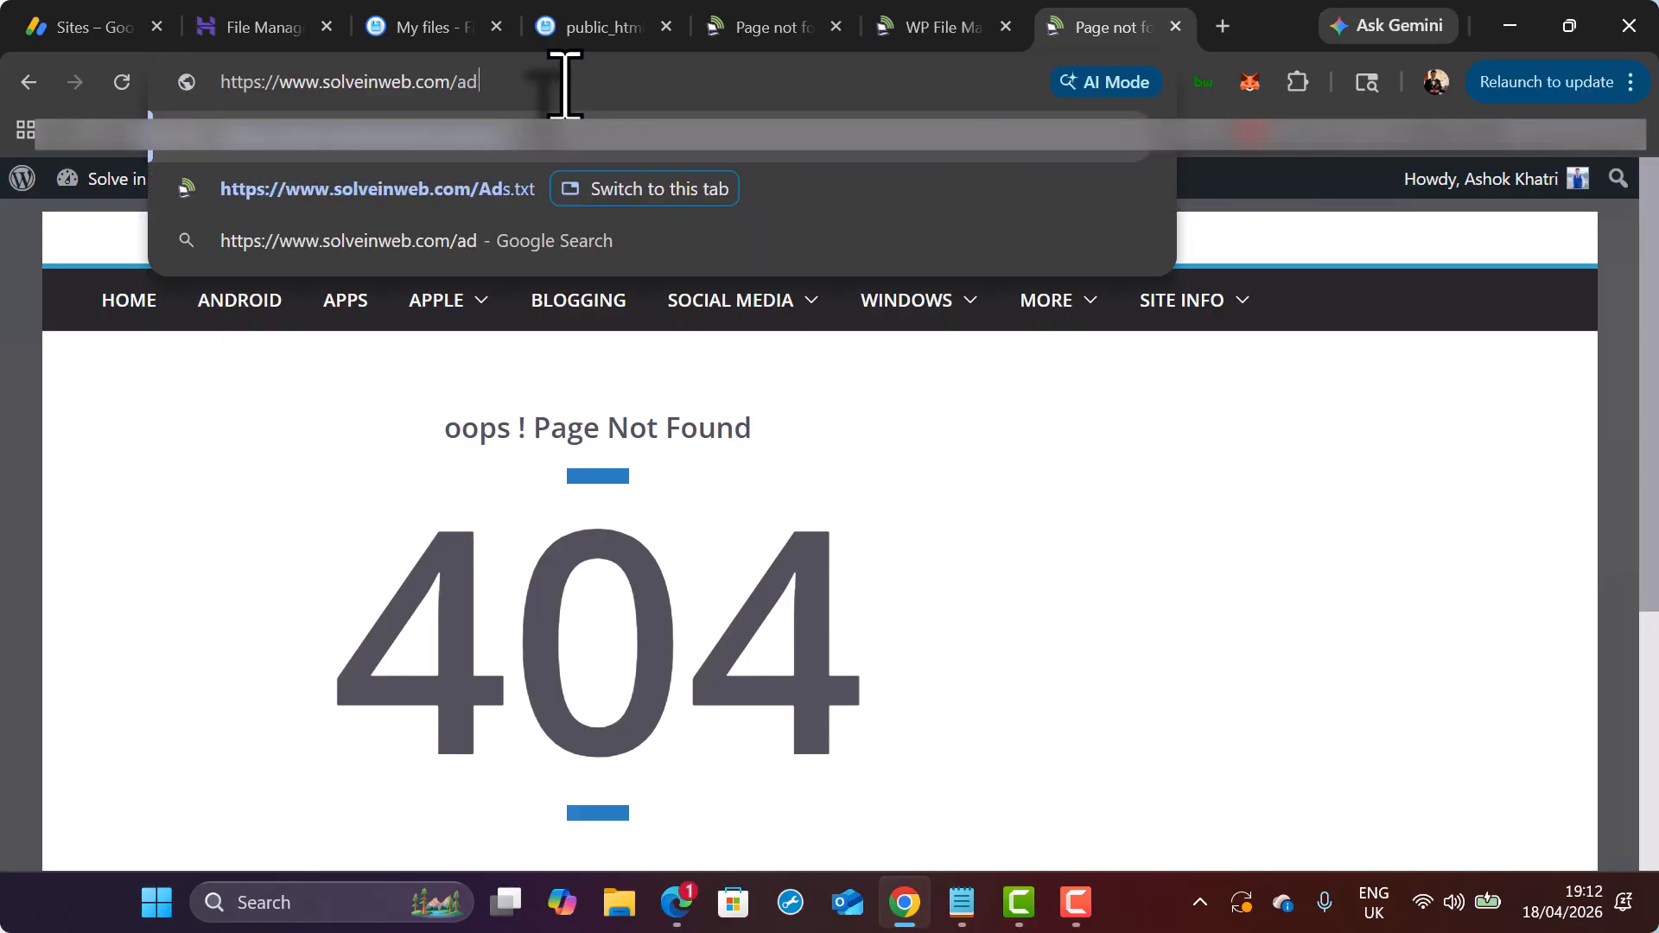
key("BackSpace")
type("Ads")
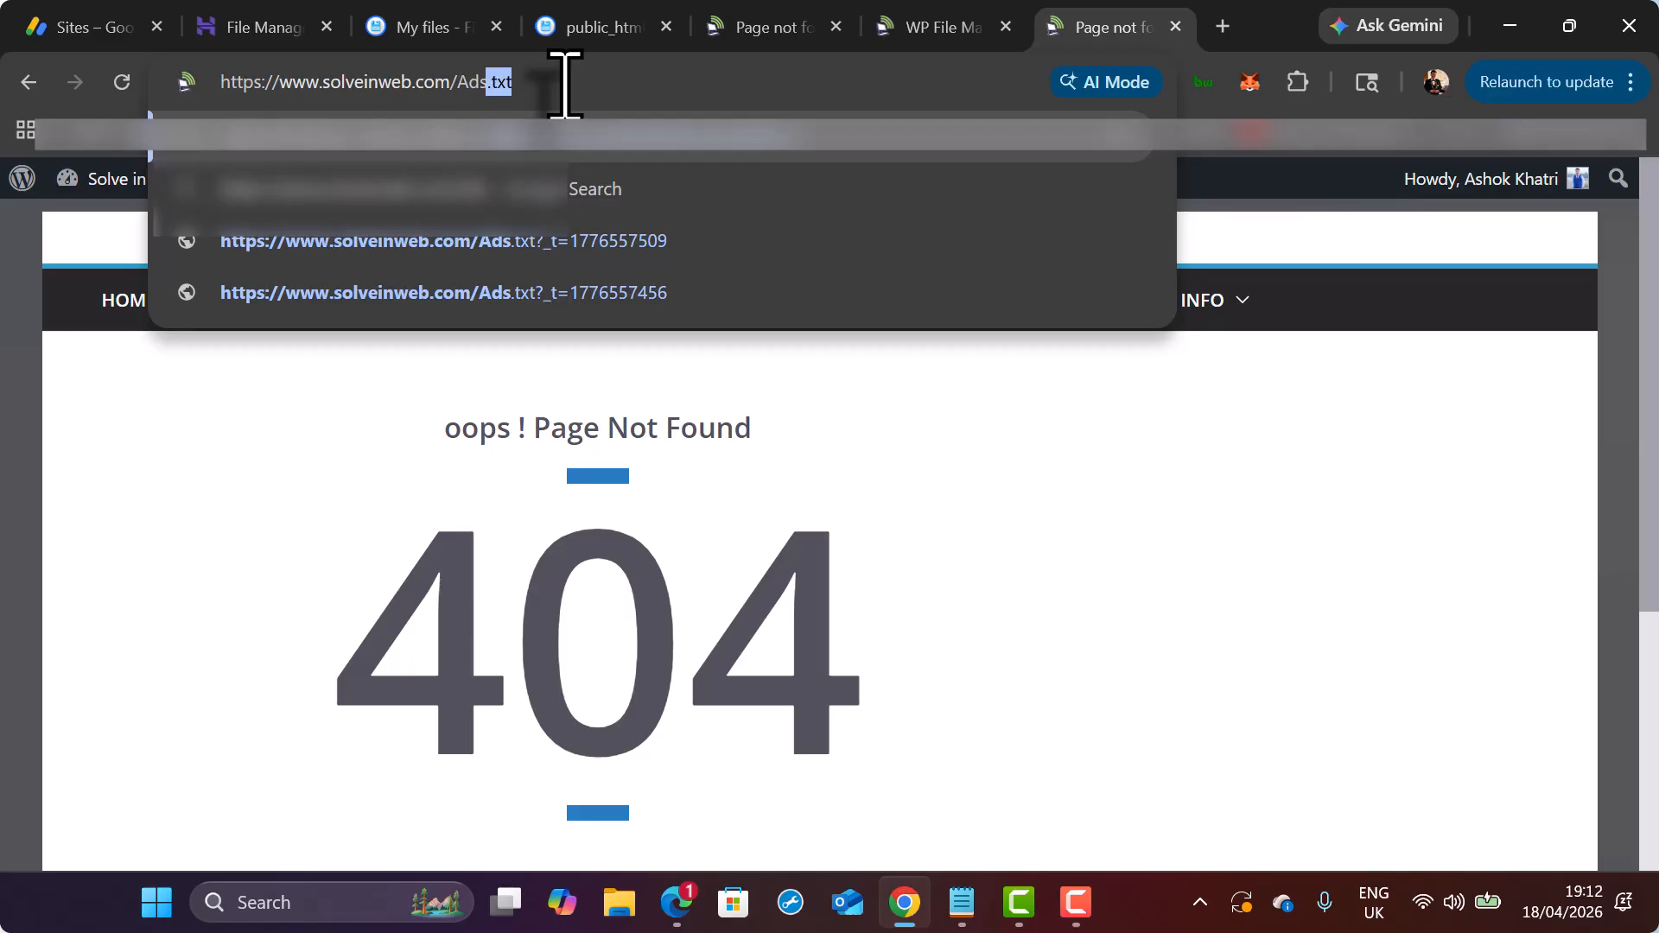
type(".t")
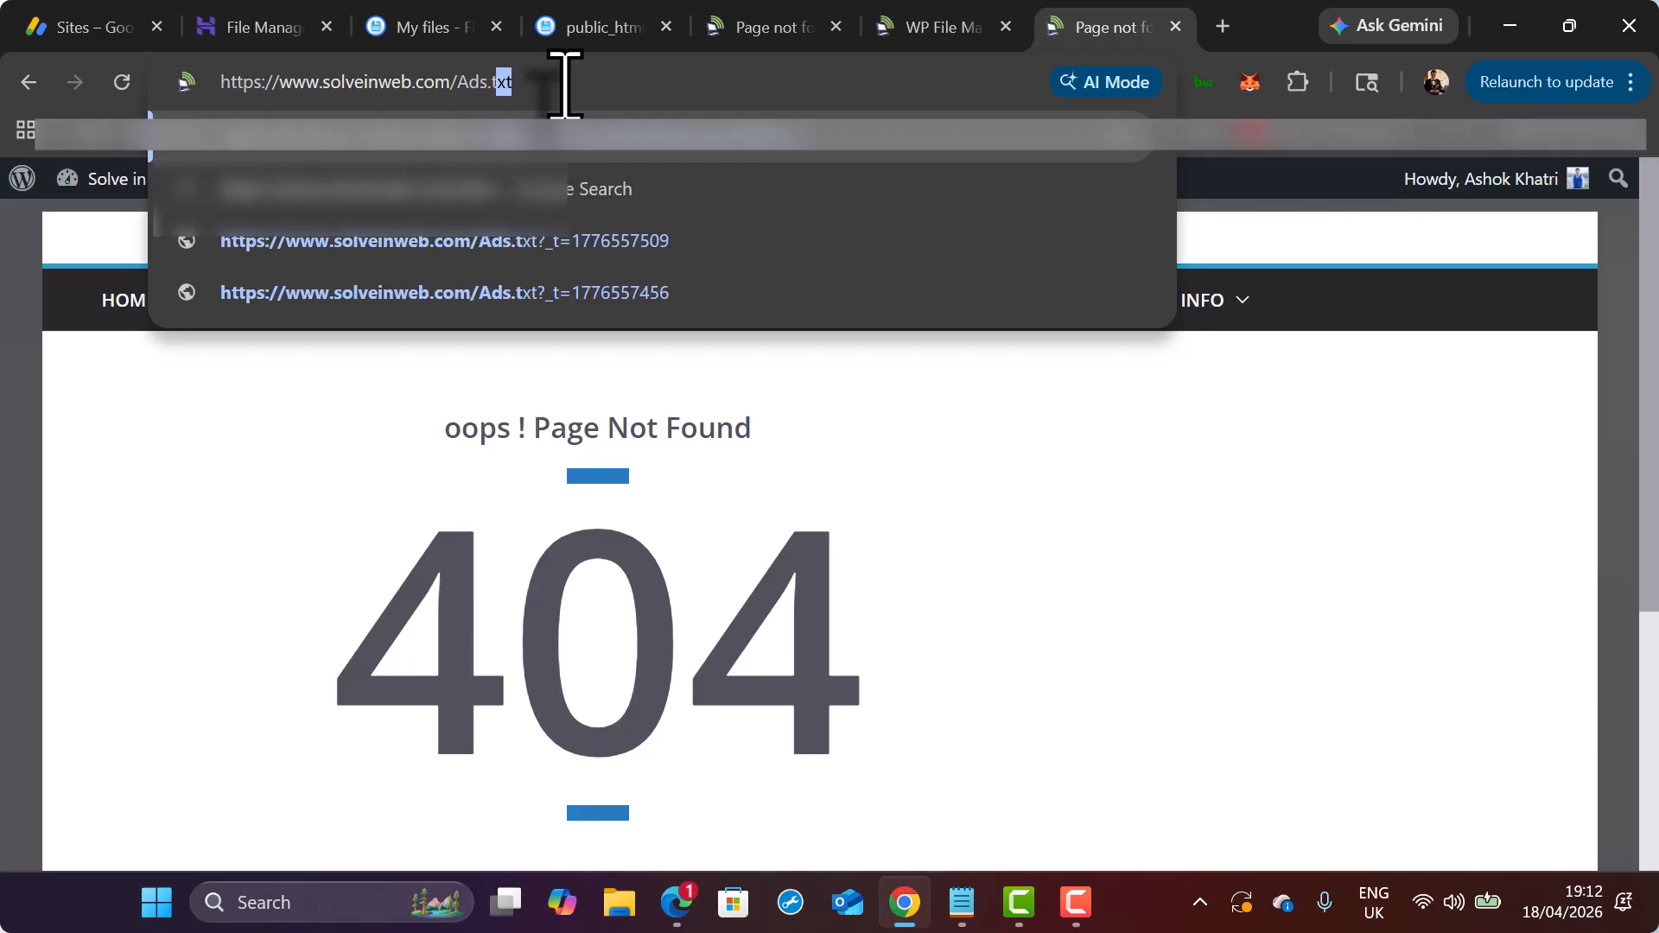
type("xt")
key("Return")
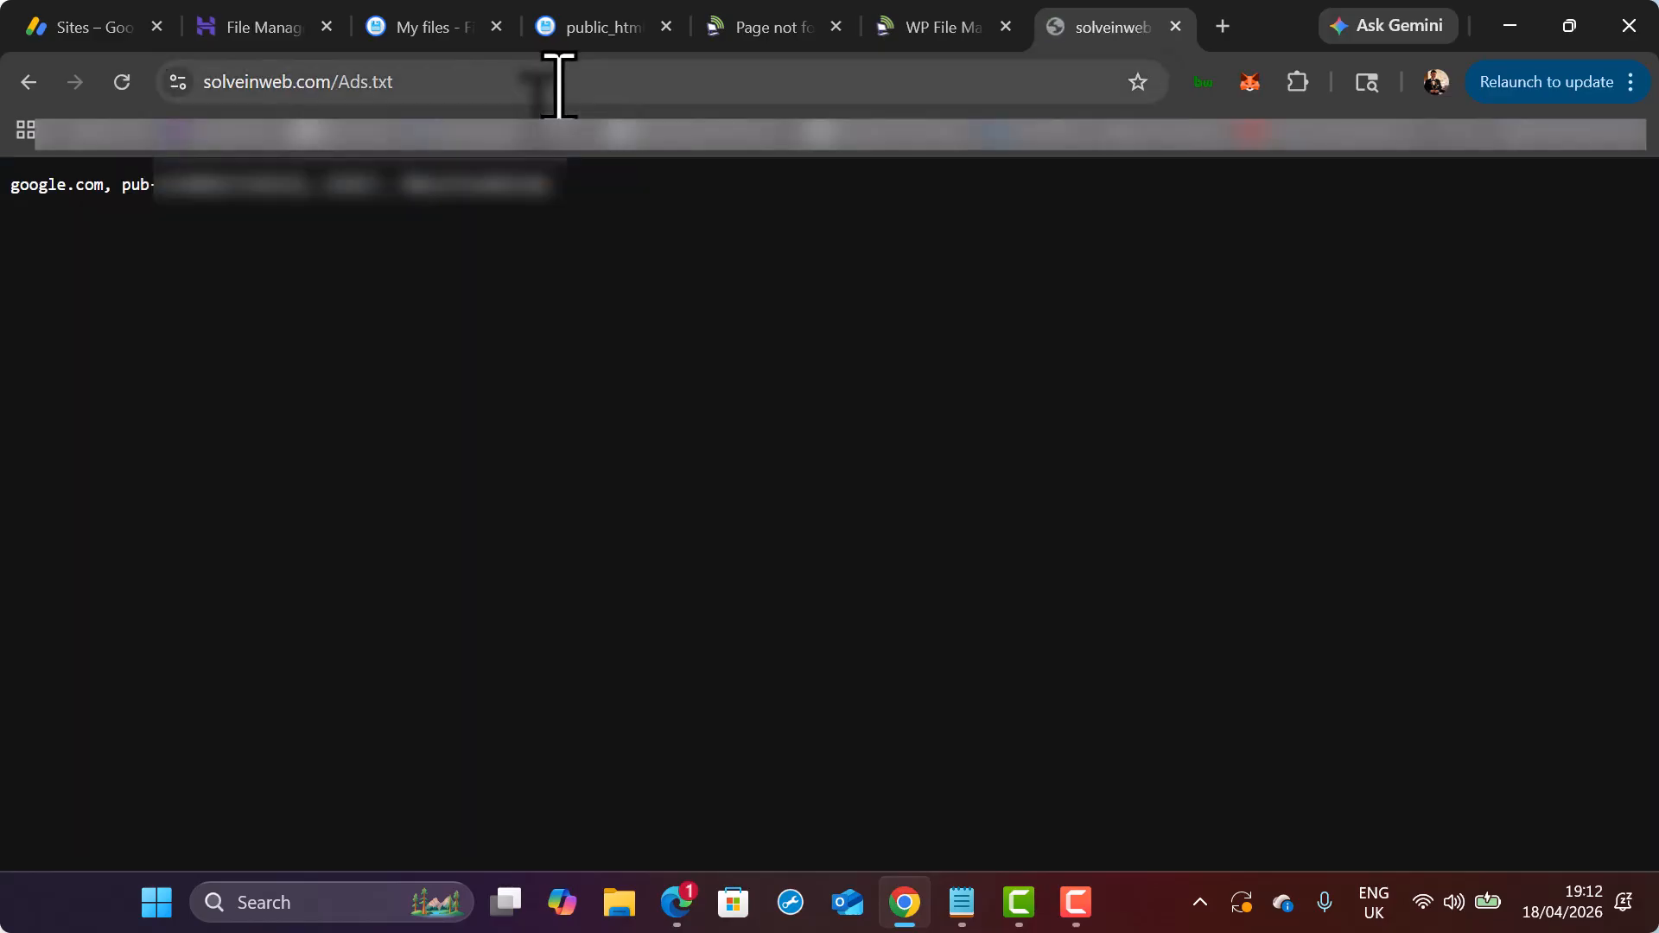